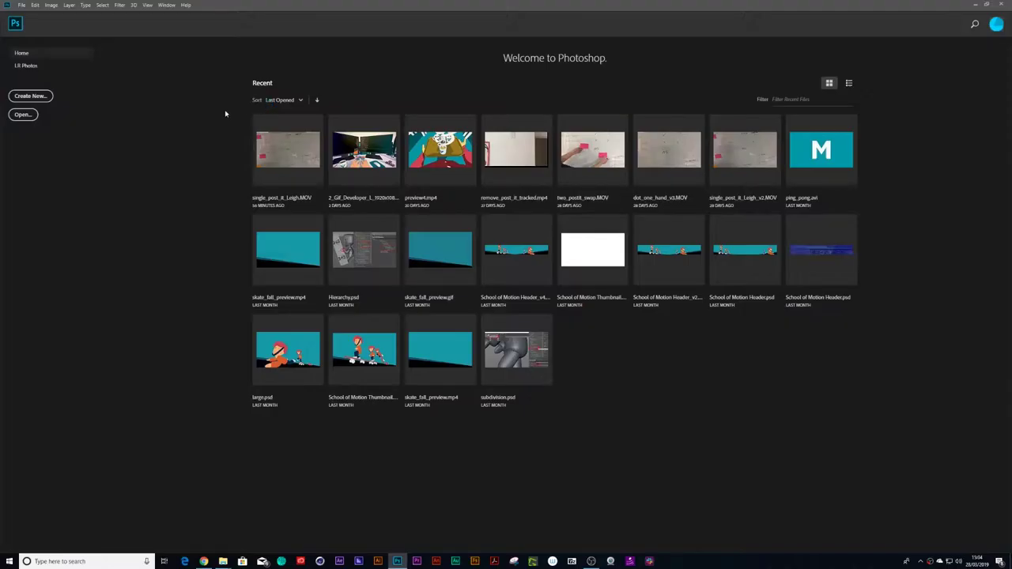
Open the most recent single post-it MOV clip and set its timeline frame rate to 12 fps
left_click(286, 149)
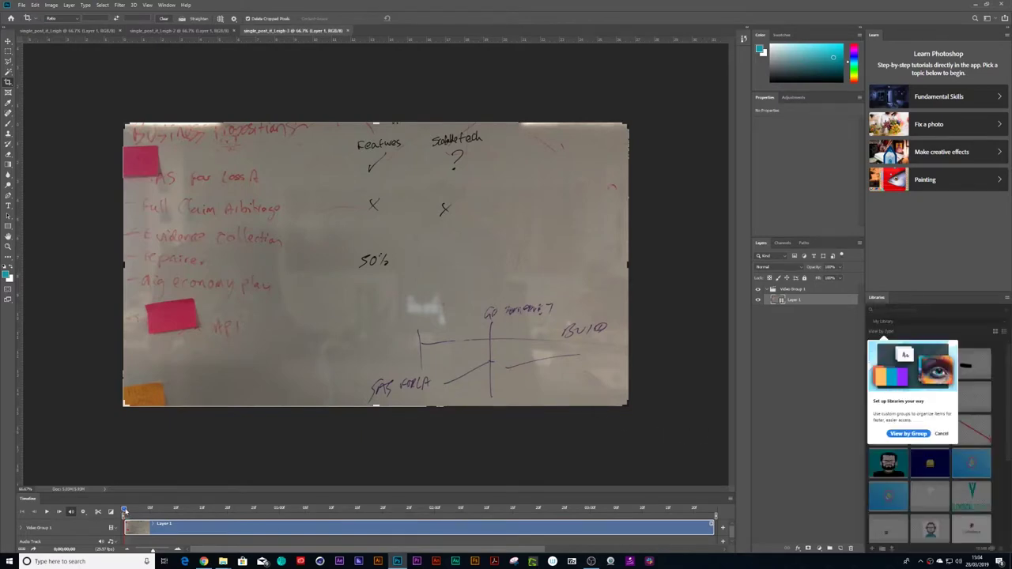
left_click_drag(125, 511, 13, 500)
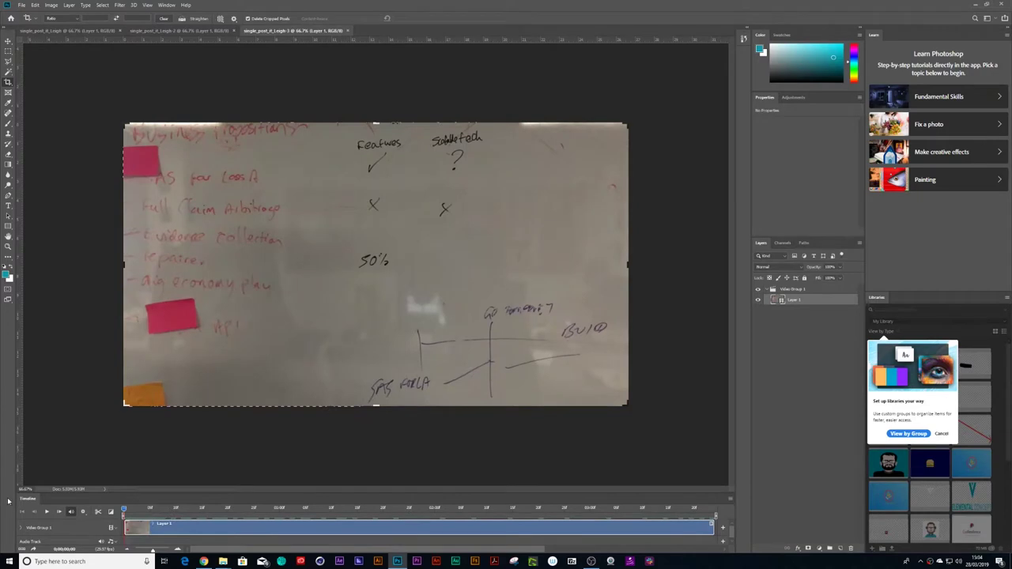
left_click(731, 500)
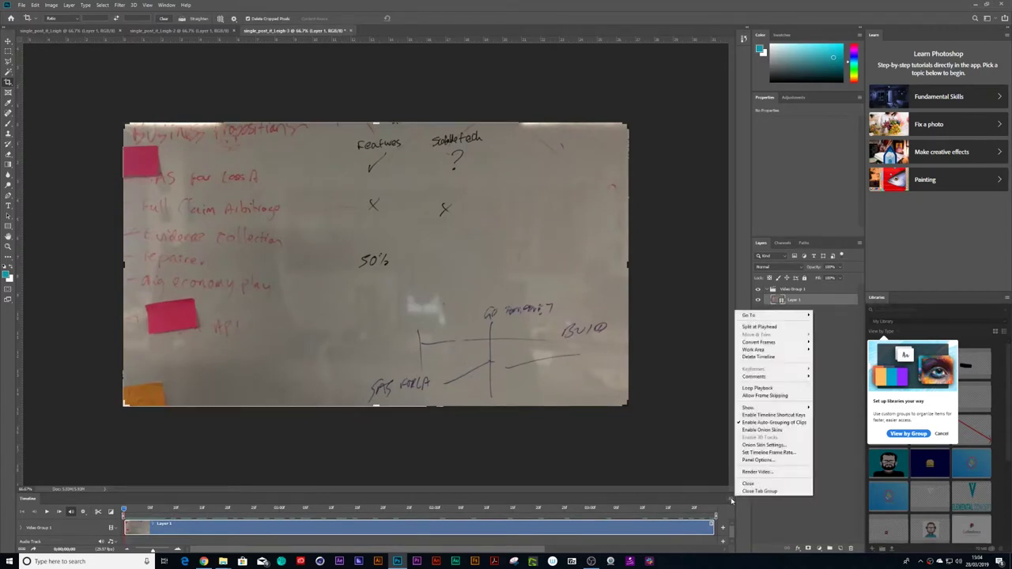
left_click(770, 453)
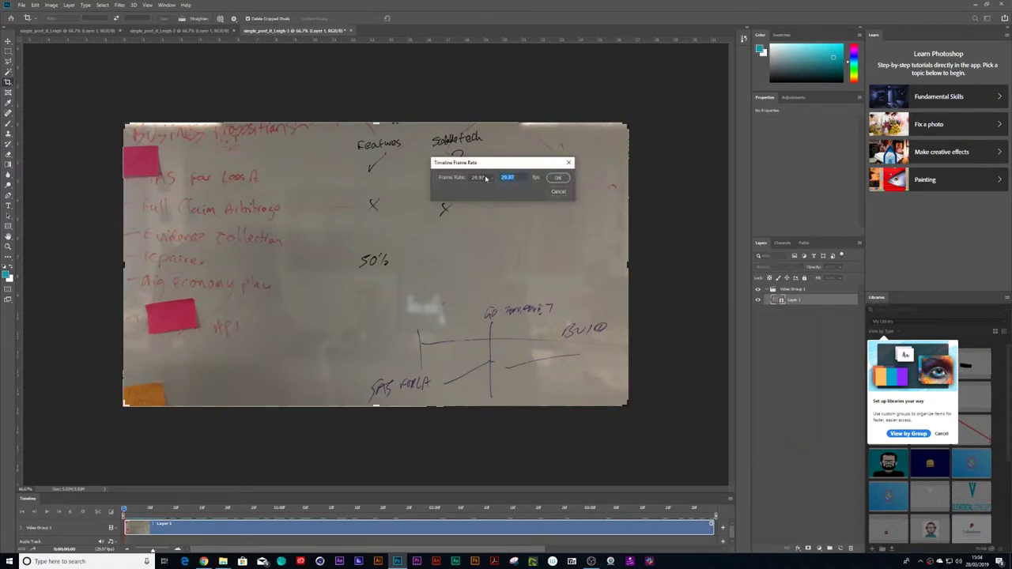
left_click(490, 177)
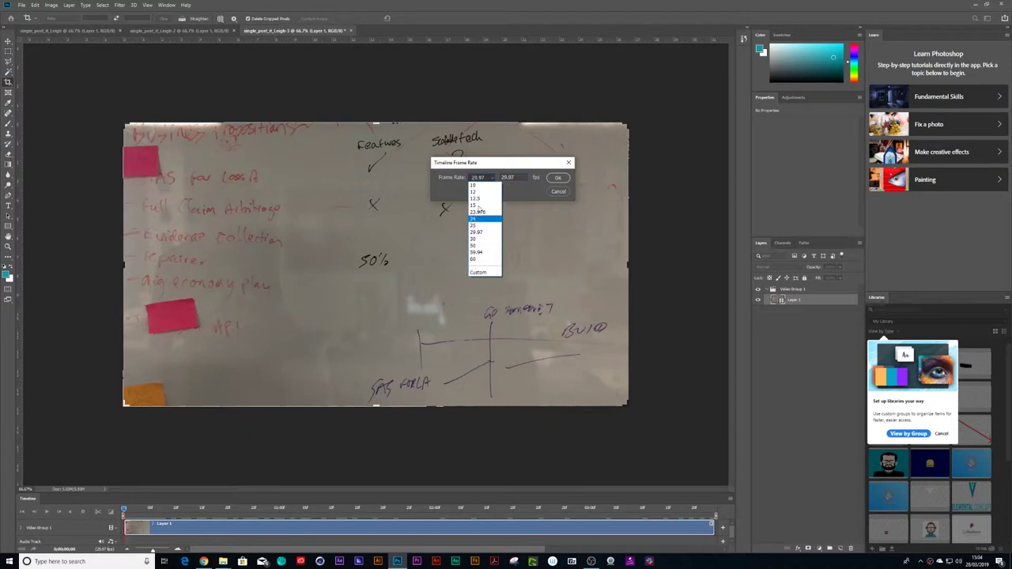
left_click(477, 191)
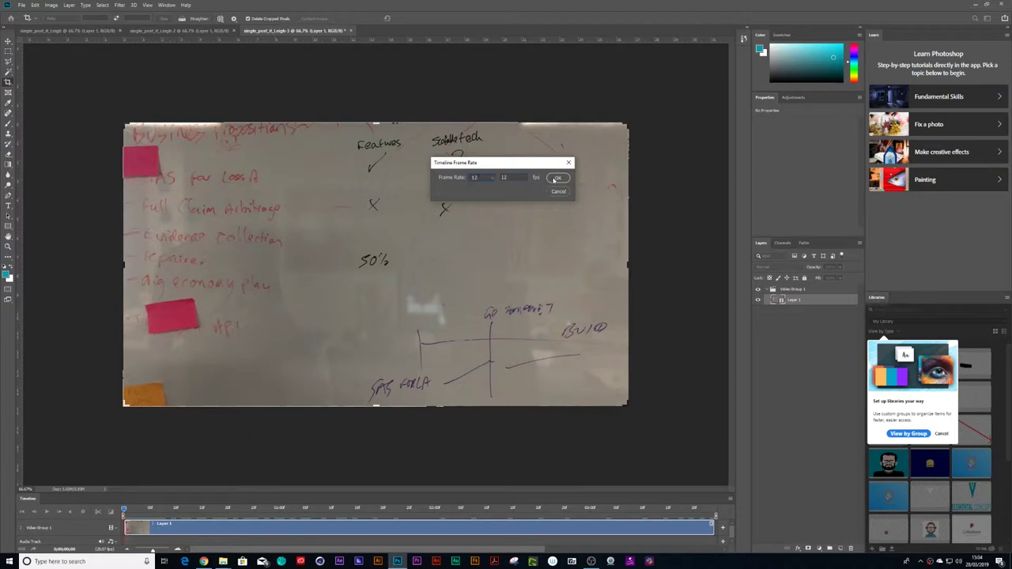
left_click(556, 178)
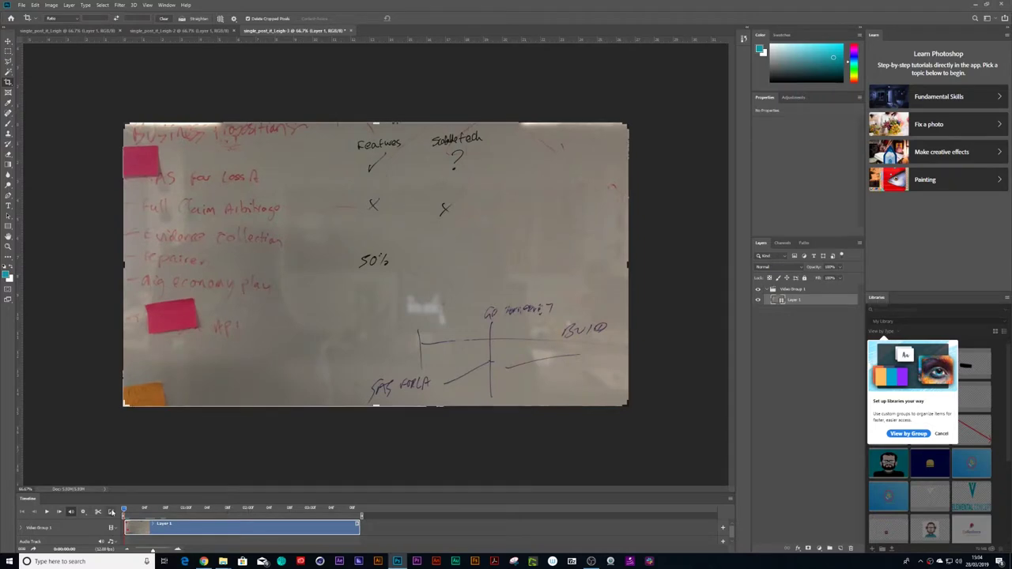
key("space")
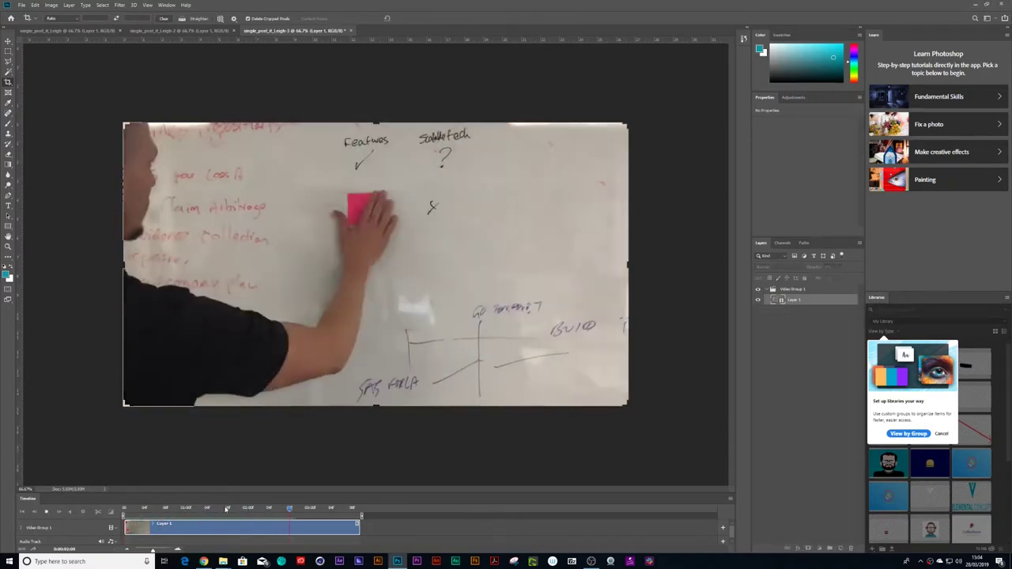
mouse_move(309, 515)
left_mouse_down()
mouse_move(323, 520)
mouse_move(147, 524)
mouse_move(292, 525)
left_mouse_up()
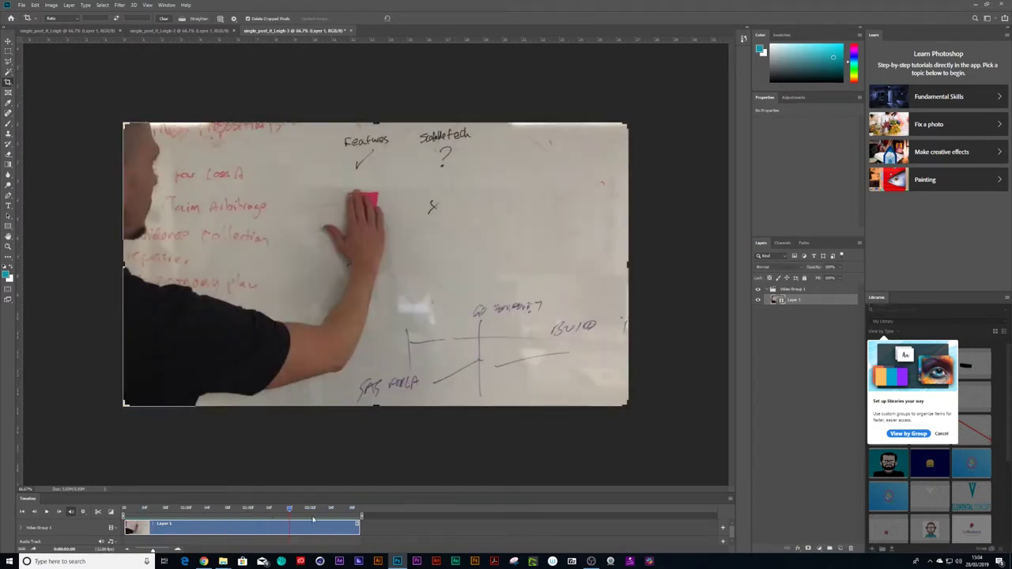
Render the clip as an H.264 video with _12fps added to its file name
left_click(22, 5)
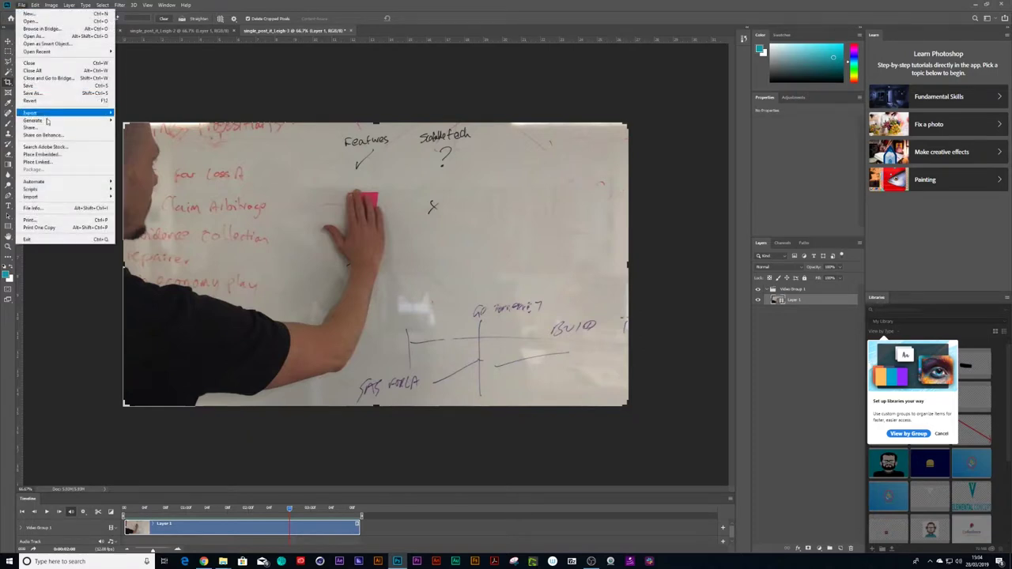
mouse_move(53, 120)
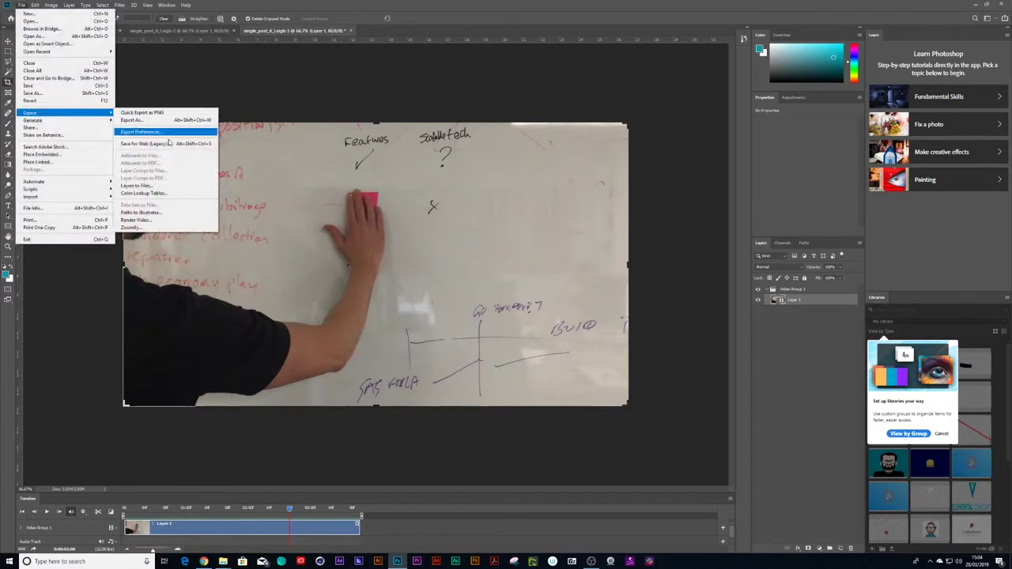
left_click(154, 222)
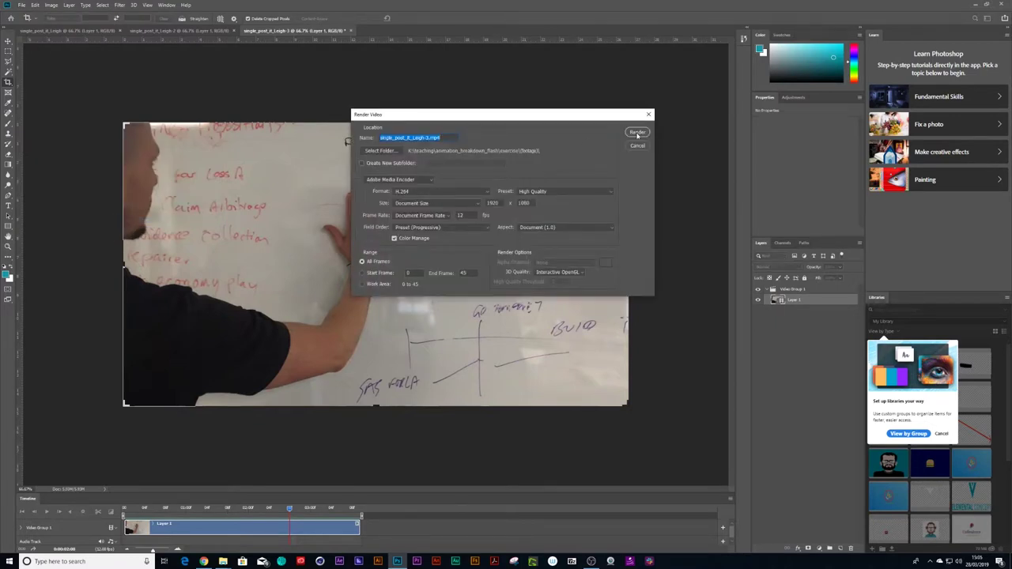
left_click(429, 138)
type("_12fps")
left_click(637, 132)
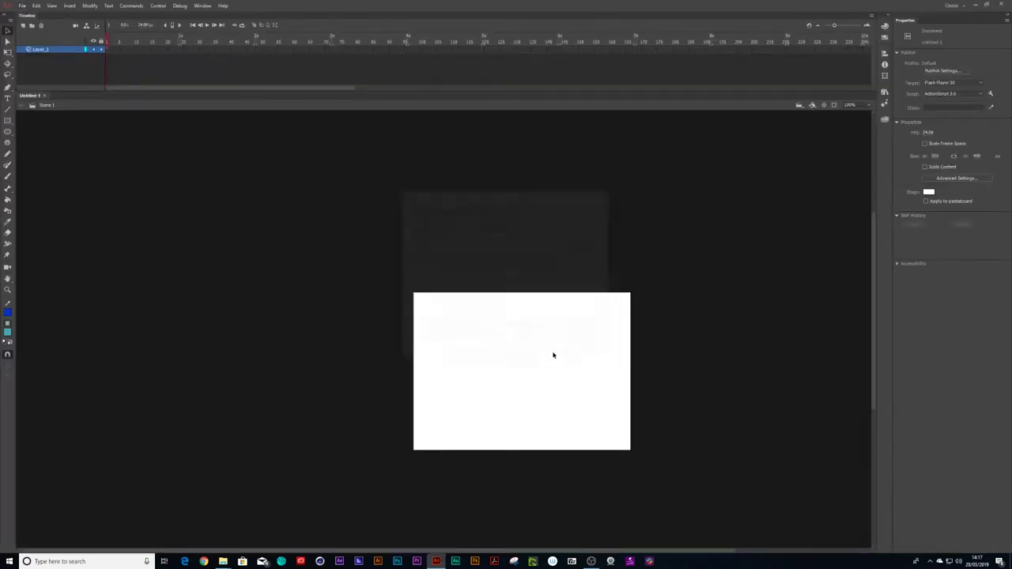
Switch to Adobe Animate and set the 1920 x 1080 document's frame rate to 12 fps
left_click(89, 6)
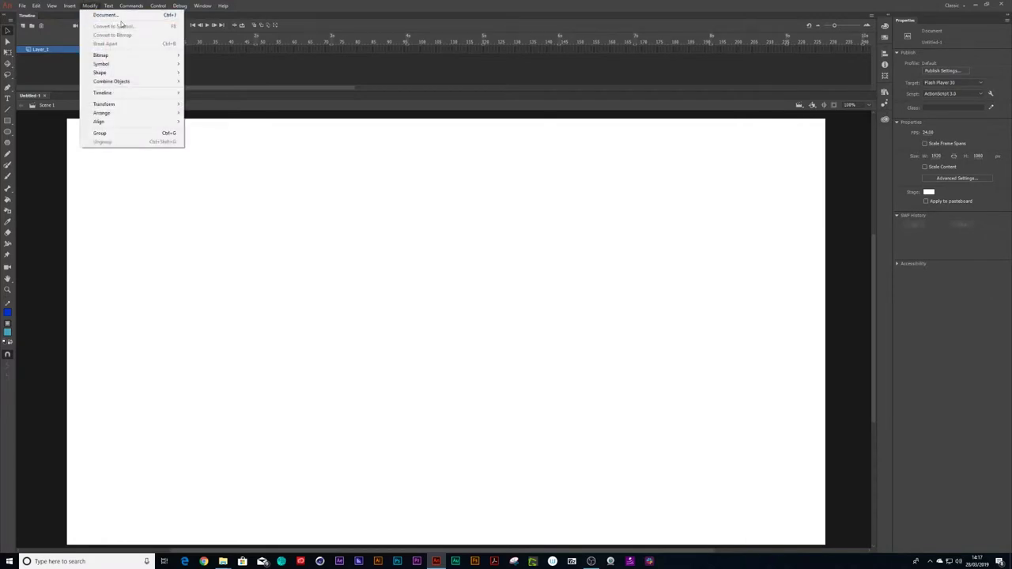
left_click(99, 14)
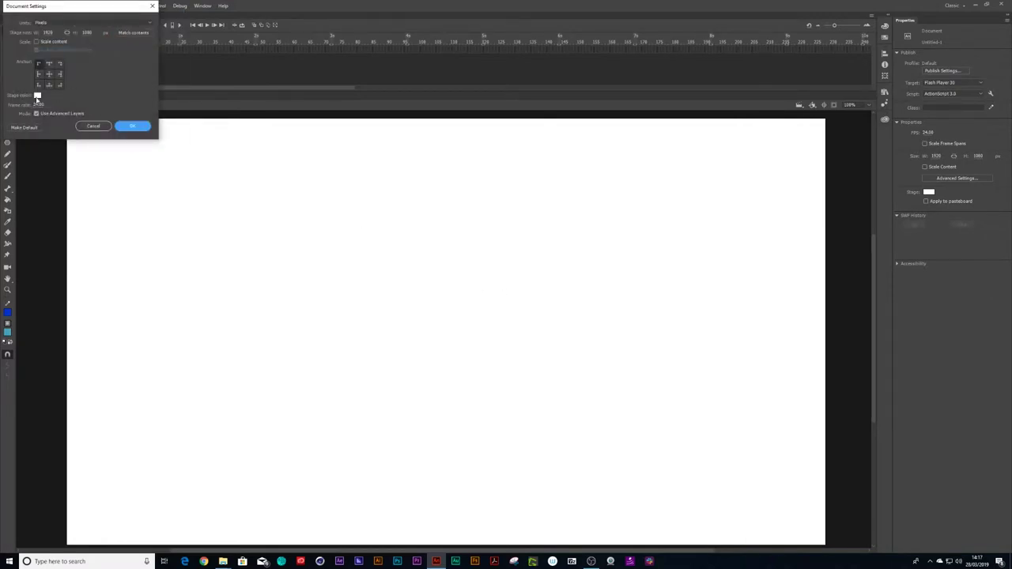
left_click(38, 104)
type("12")
left_click(134, 126)
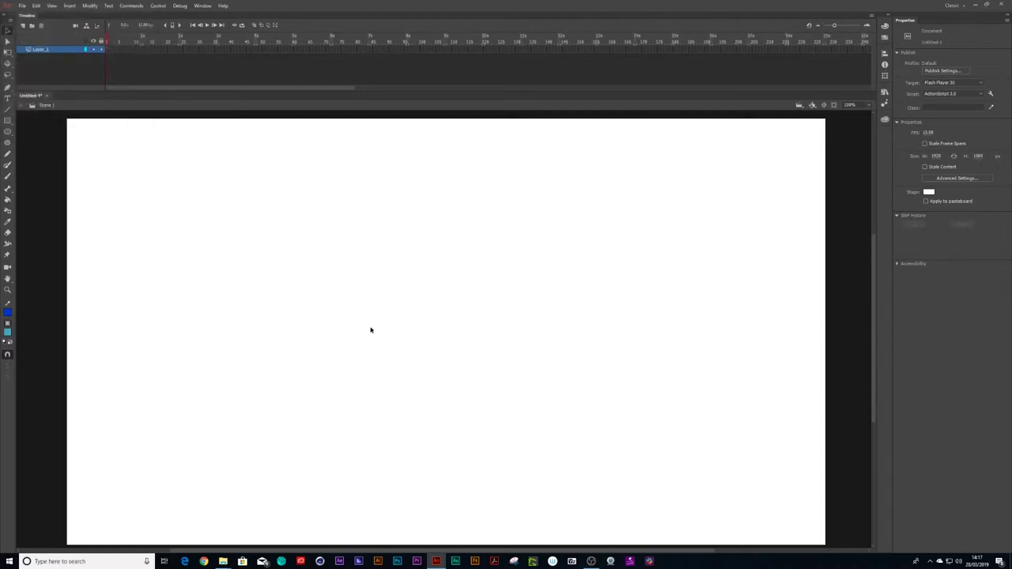
Start a video import that embeds H.264 in the timeline, choosing the 12fps post-it clip from the footage folder
left_click(23, 6)
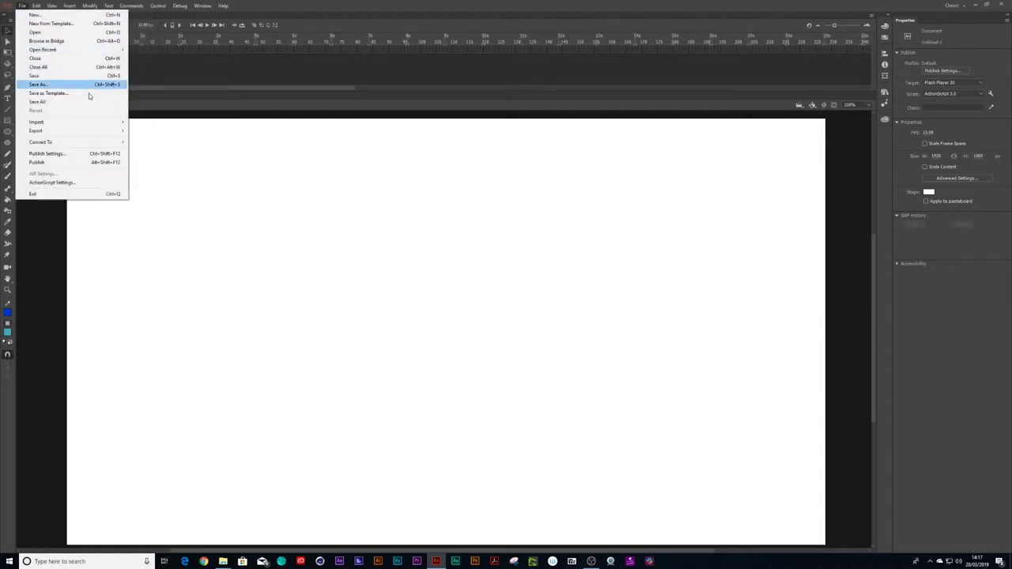
mouse_move(111, 126)
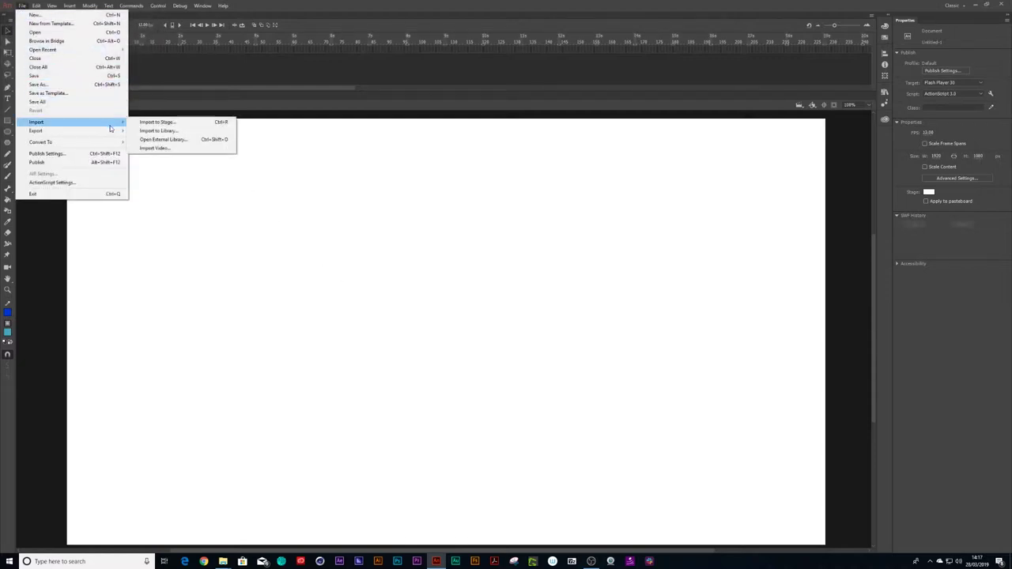
left_click(173, 150)
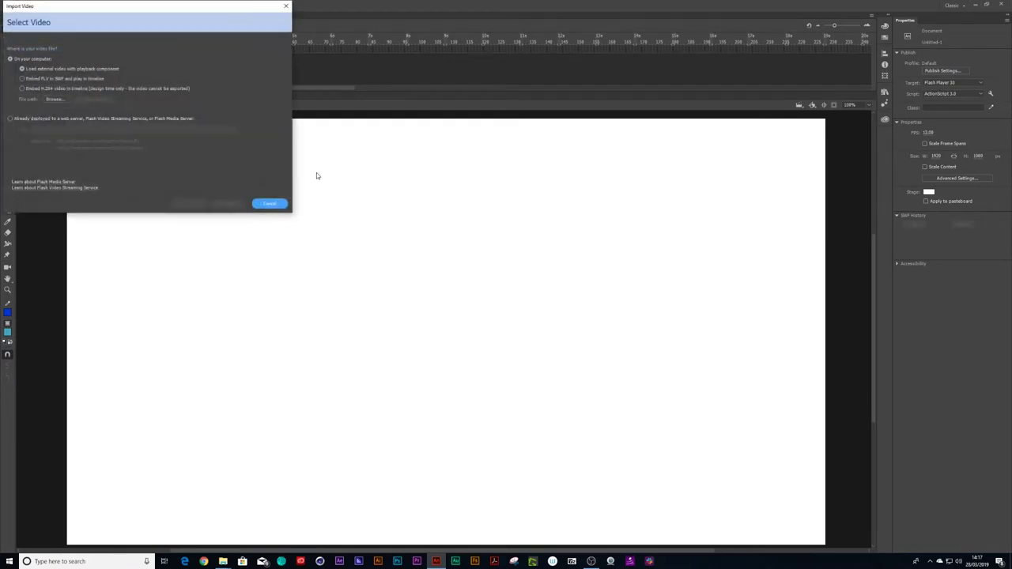
left_click(23, 89)
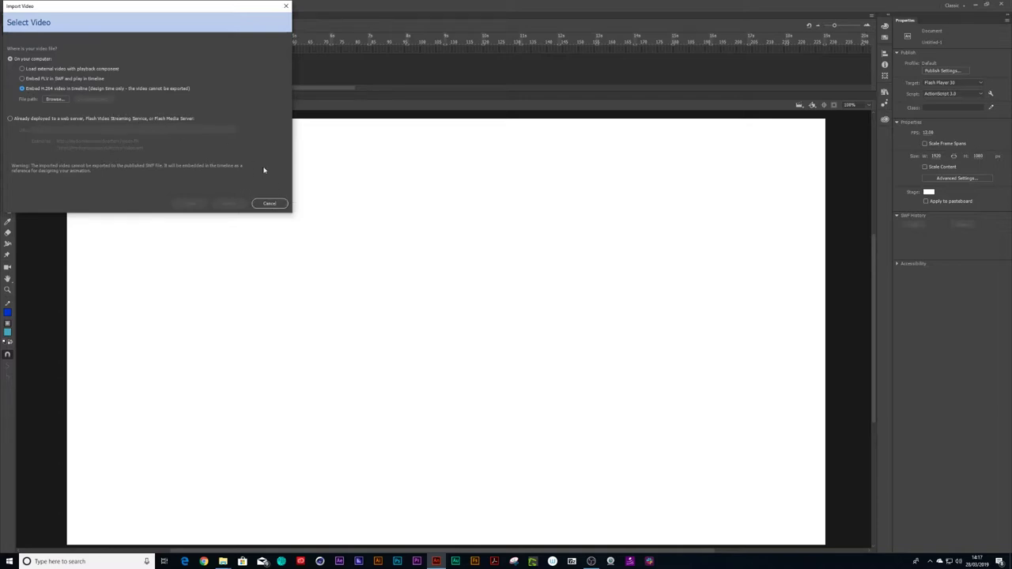
left_click(63, 100)
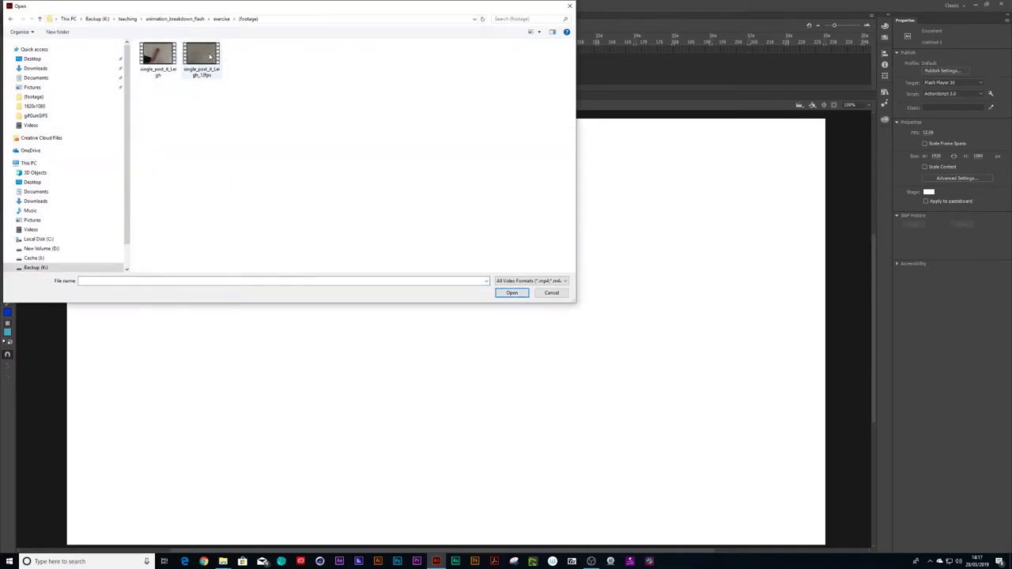
left_click(201, 56)
left_click(511, 292)
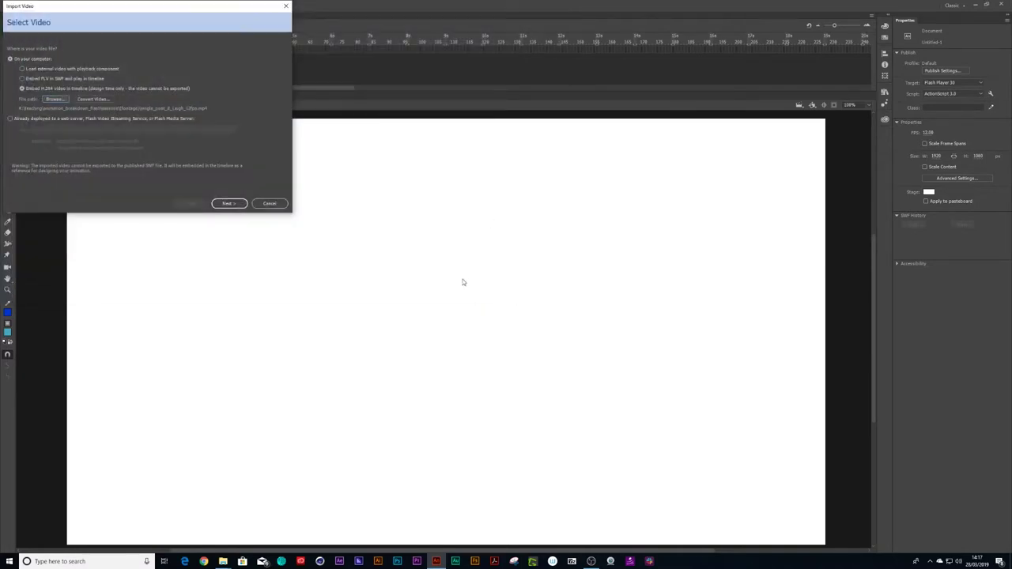
Finish the import with audio excluded, placing the video on the stage and expanding the timeline
left_click(235, 203)
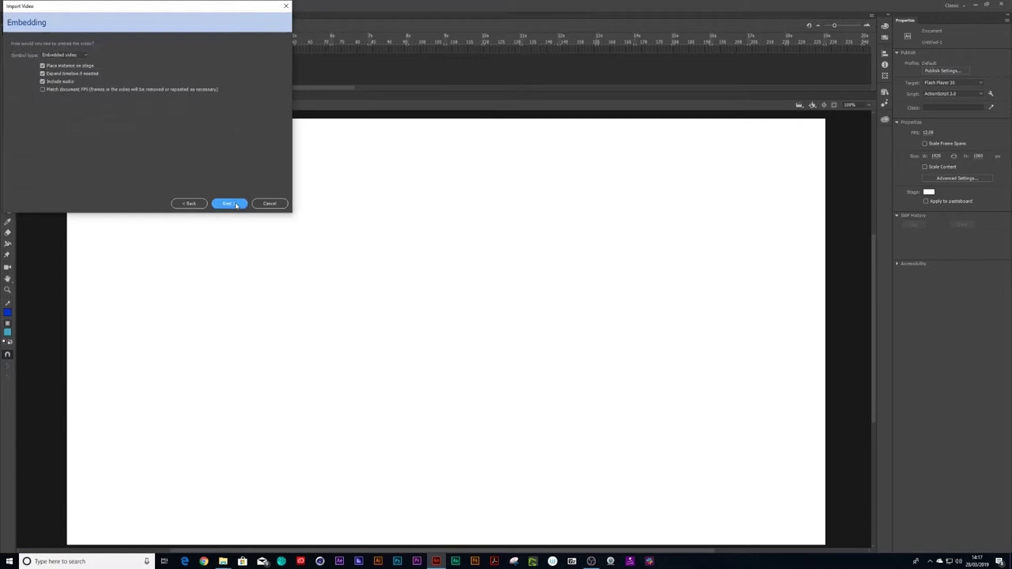
left_click(41, 81)
left_click(228, 204)
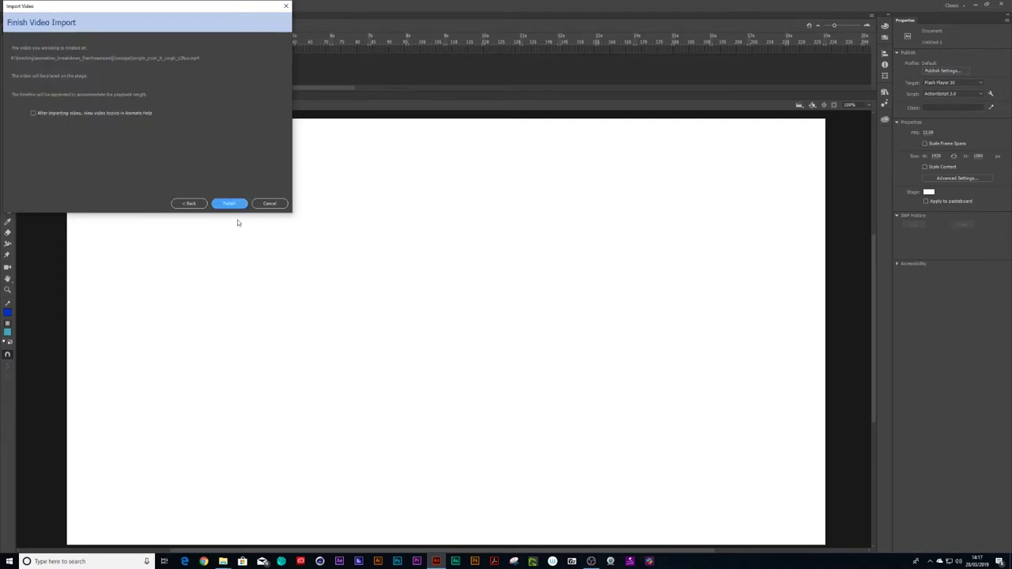
left_click(229, 204)
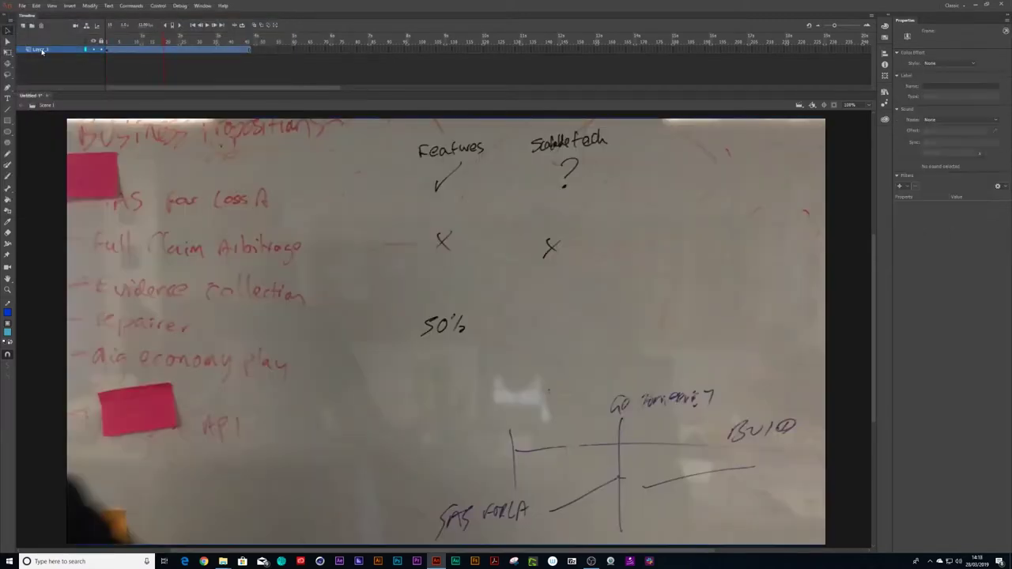
Rename the imported clip's layer to video and make it a locked guide layer
double_click(48, 50)
type("video")
key("Return")
right_click(44, 49)
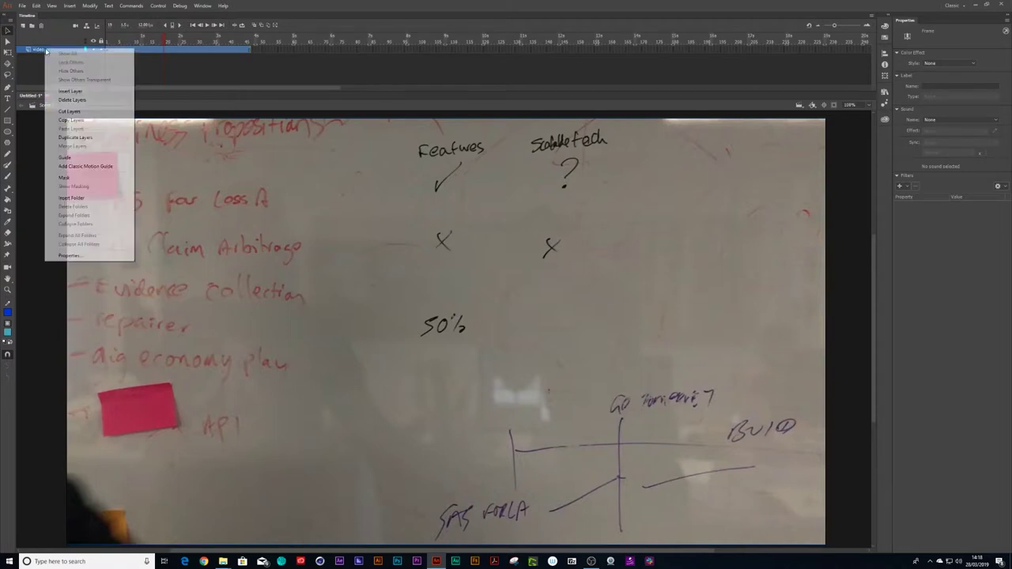
left_click(106, 159)
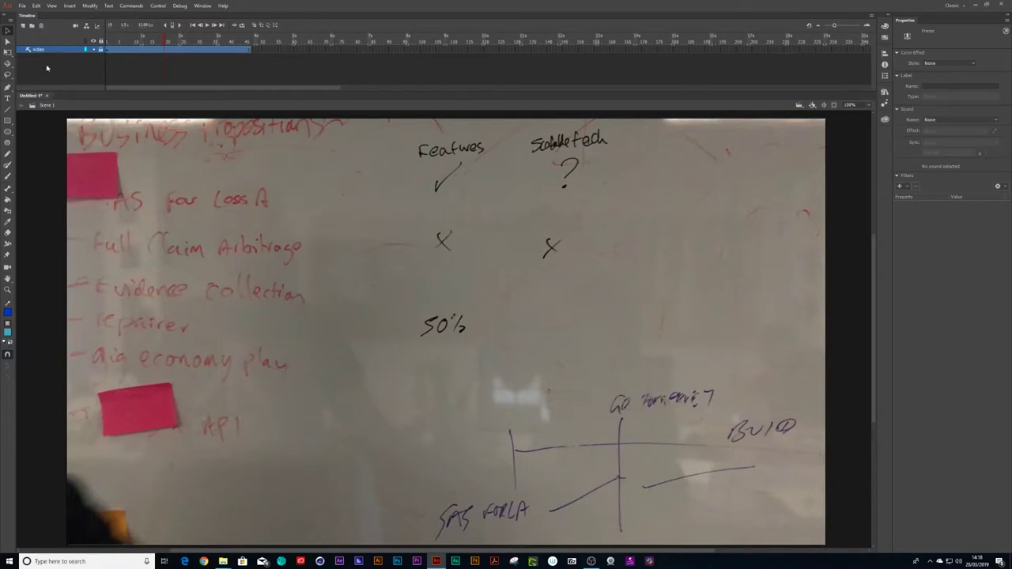
Add a new layer above the video layer and name it alot
left_click(24, 26)
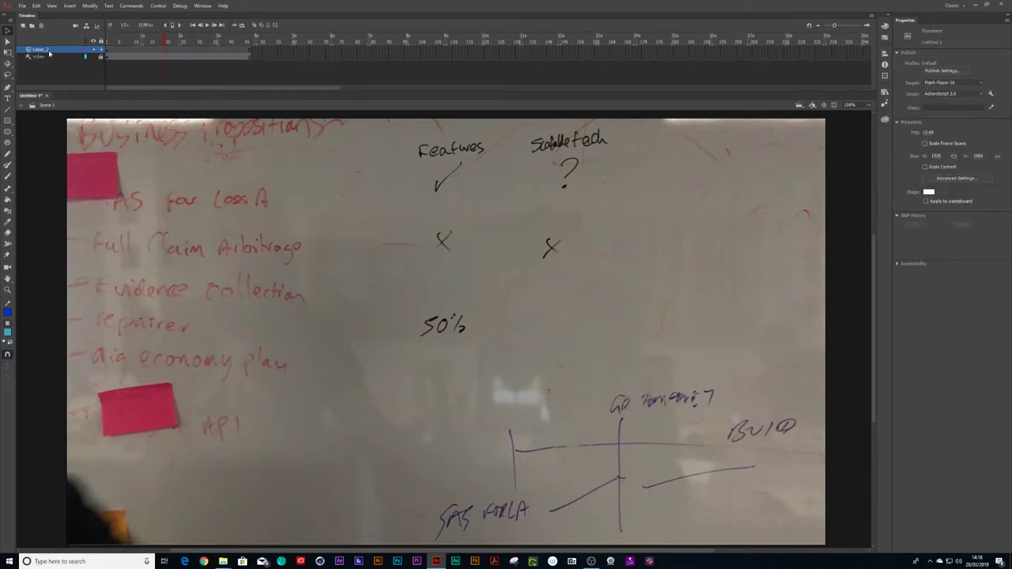
double_click(45, 51)
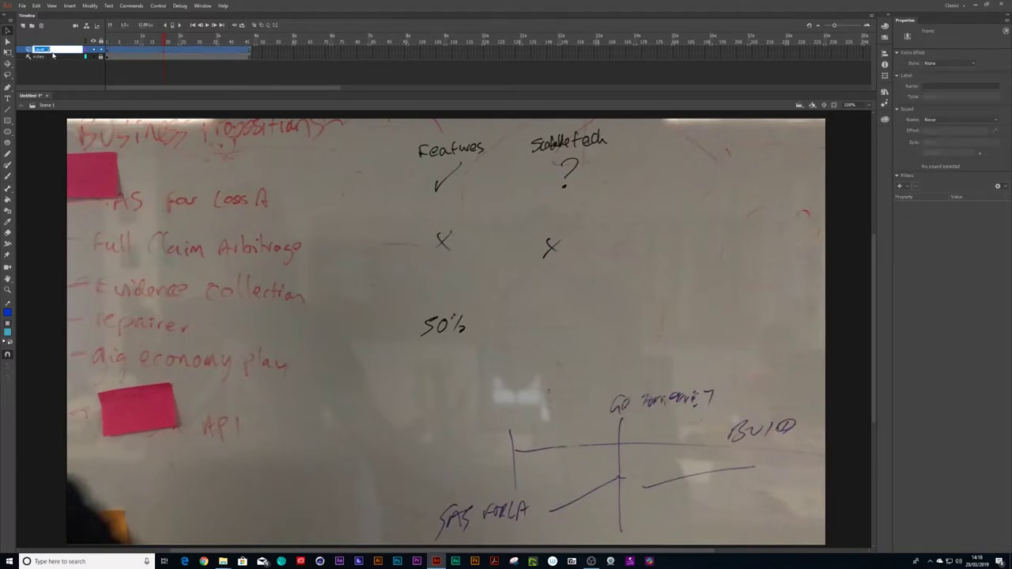
type("al")
type("ot")
key("Return")
Insert a keyframe on every frame of the new layer, from frame 1 to the end of the video
left_click(103, 49)
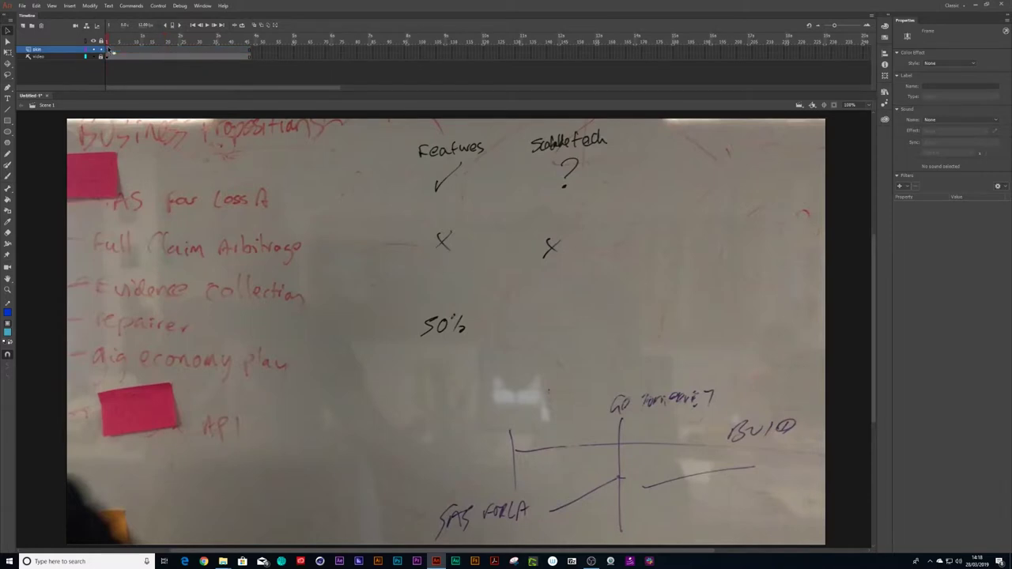
left_click(250, 50)
left_click(109, 50, "shift")
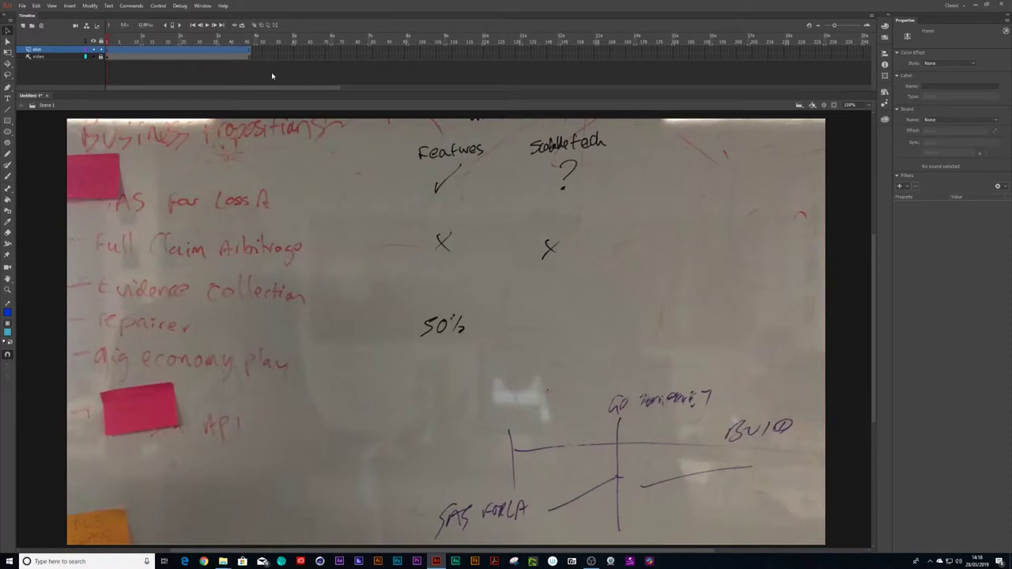
key("F6")
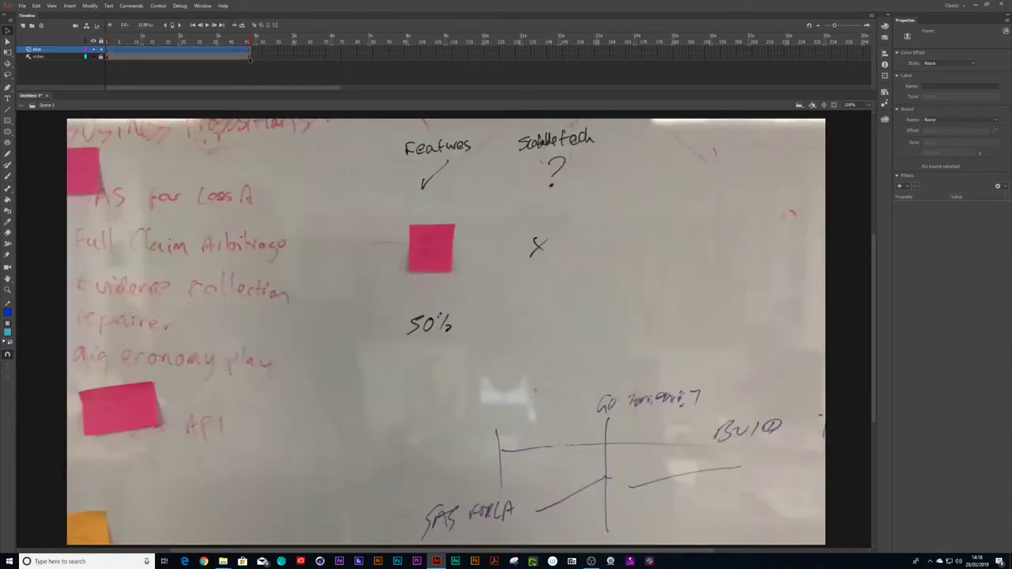
Move the playhead along the timeline and step between the new layer's keyframes to review the hand's movement
left_click(129, 44)
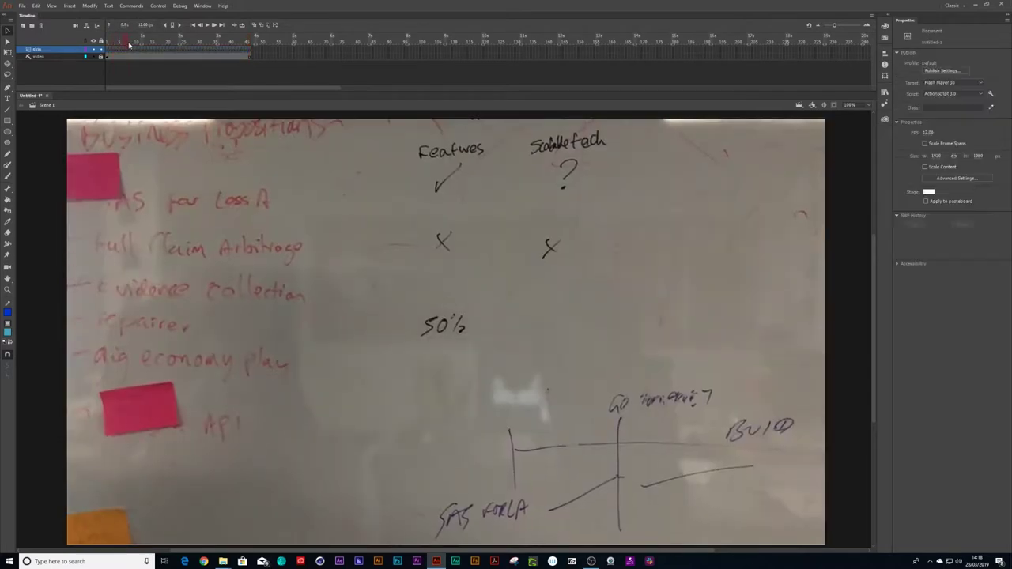
left_click(174, 26)
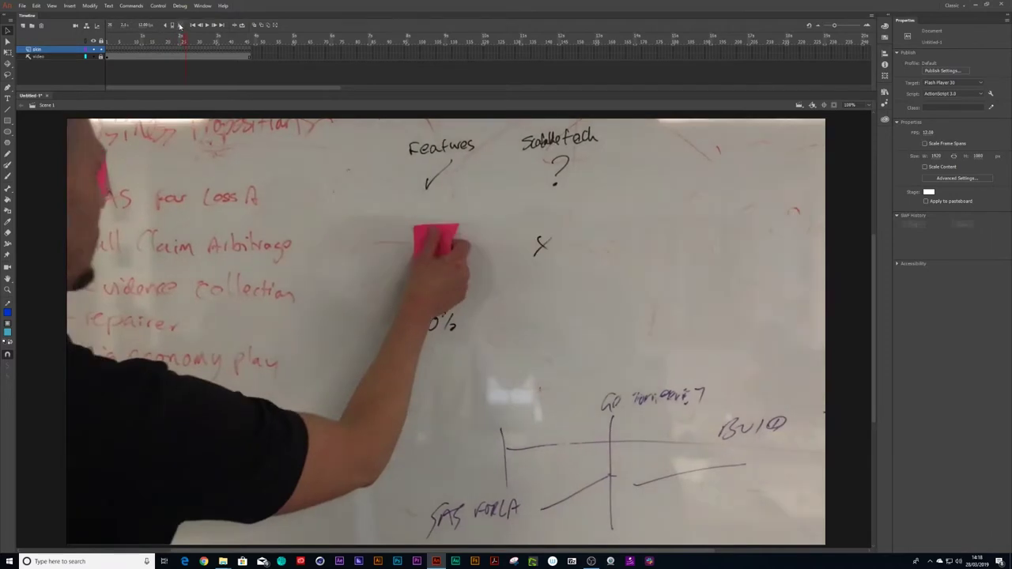
left_click(180, 25)
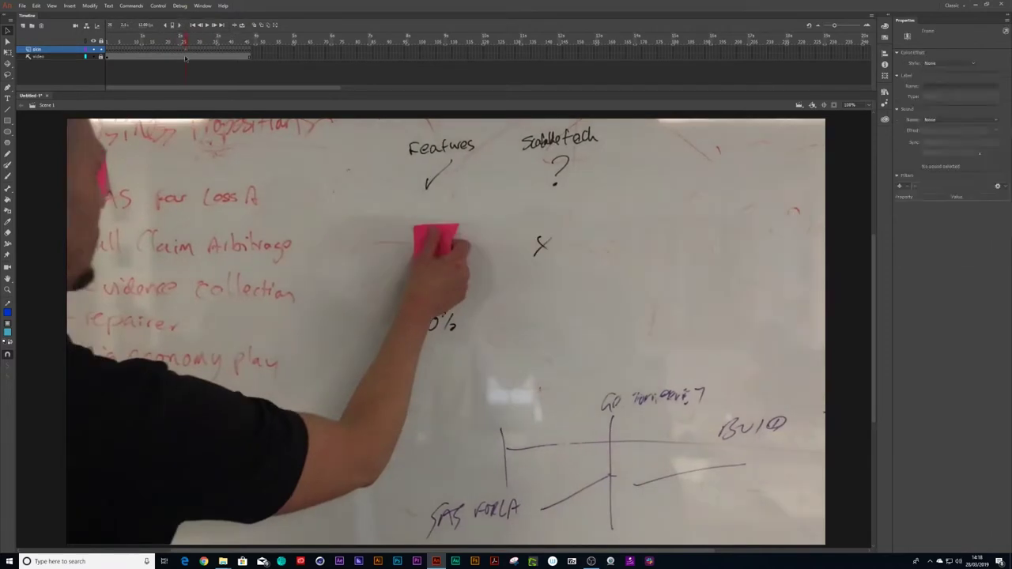
Set the fill colour to light skin tone #FFCC99 and trace the hand and bare arm with the Brush on the skin layer
left_click(8, 332)
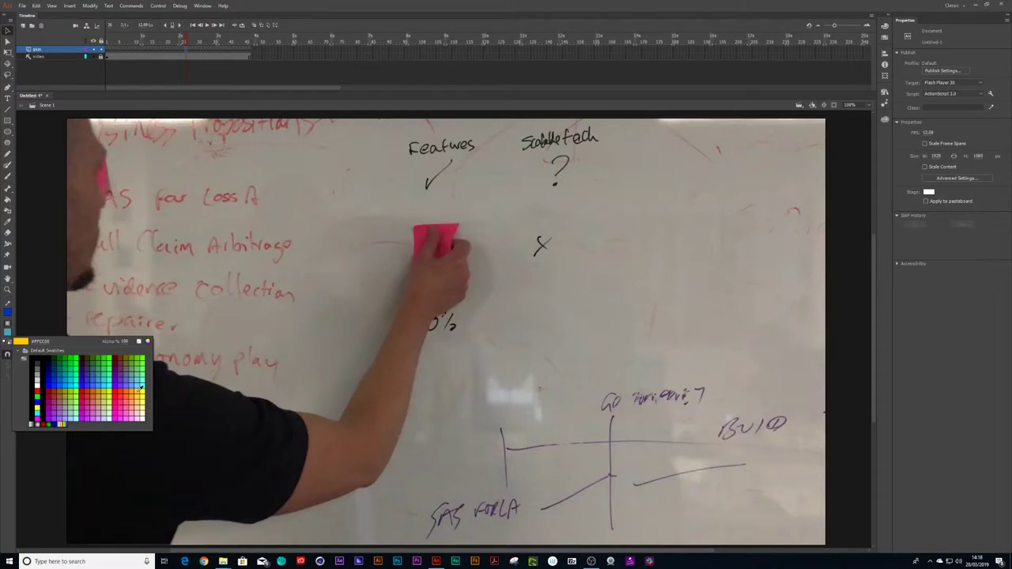
left_click(140, 400)
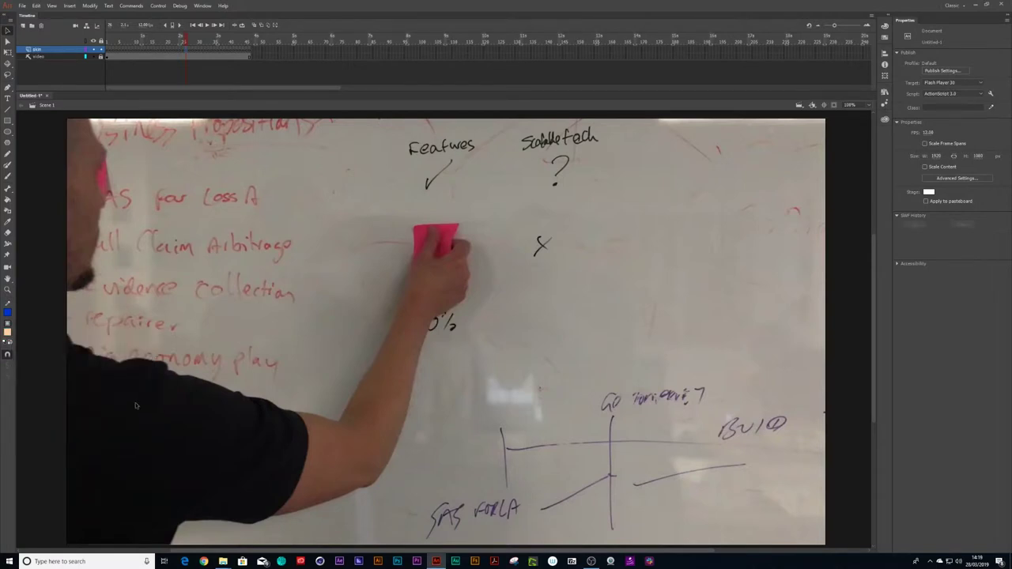
left_click(9, 177)
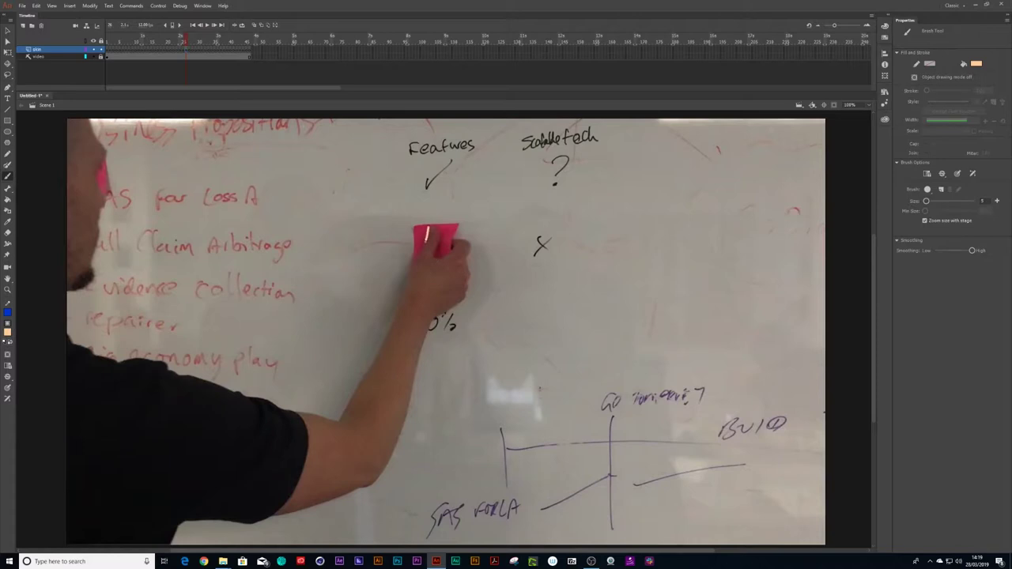
mouse_move(427, 239)
left_mouse_down()
mouse_move(366, 377)
mouse_move(337, 422)
mouse_move(317, 415)
mouse_move(341, 425)
left_mouse_up()
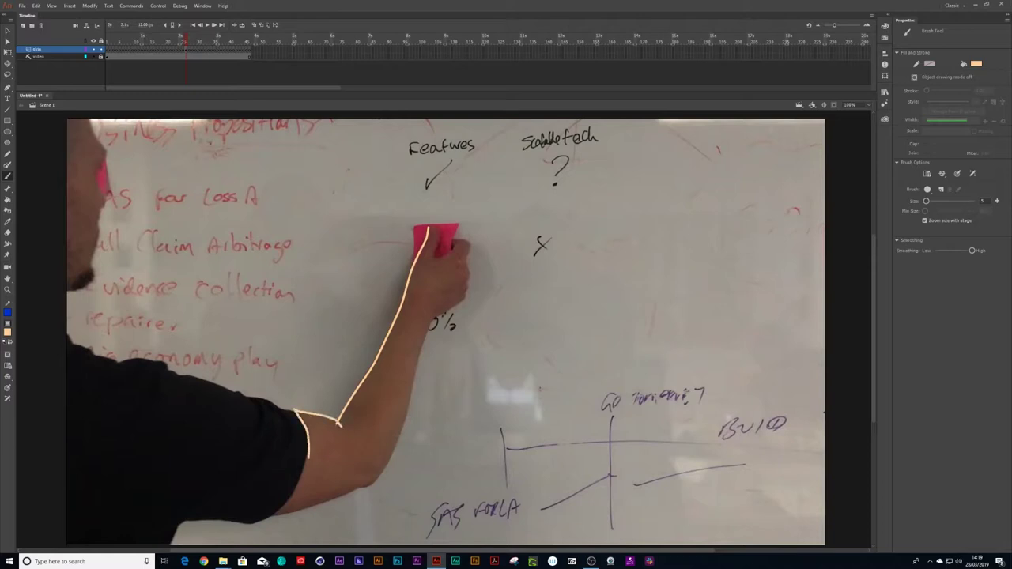
left_click_drag(308, 457, 275, 514)
mouse_move(449, 251)
left_mouse_down()
mouse_move(462, 239)
mouse_move(469, 282)
mouse_move(458, 306)
mouse_move(433, 320)
mouse_move(380, 479)
mouse_move(275, 517)
left_mouse_up()
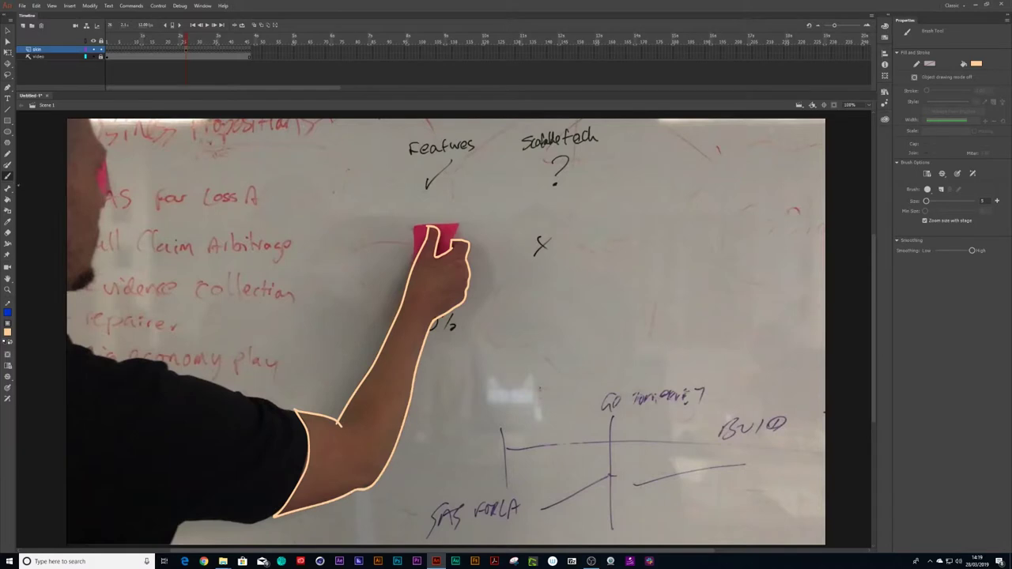
Fill the traced hand and arm outline with the skin colour using the Paint Bucket
right_click(16, 188)
left_click(8, 200)
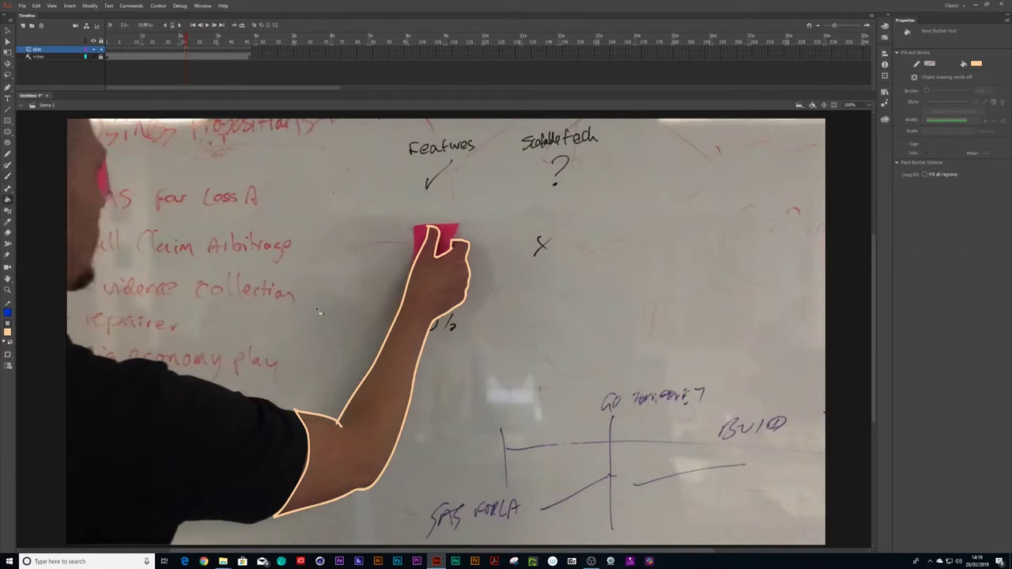
left_click(423, 322)
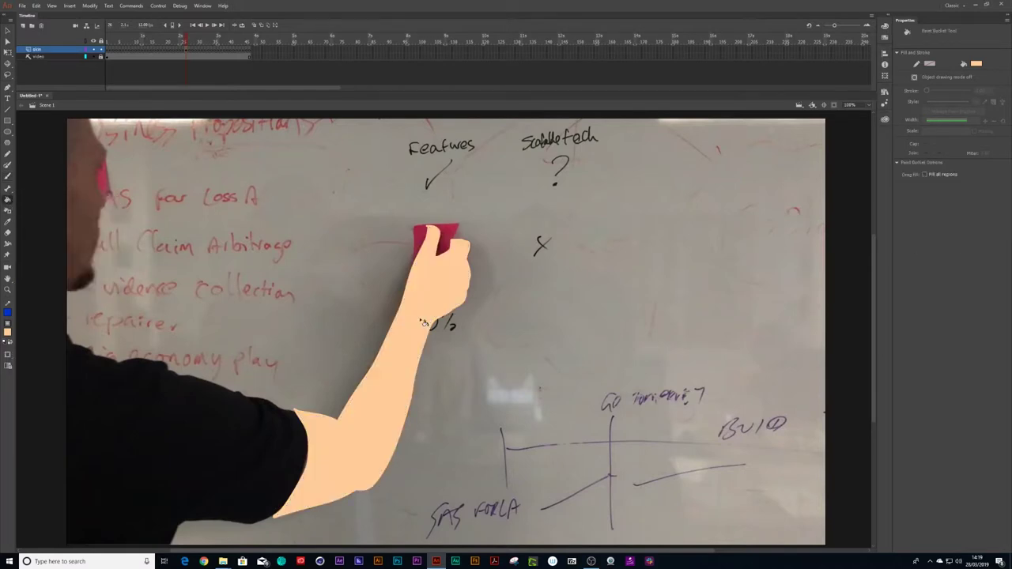
Lock the skin layer and add a new layer above it named outlines
left_click(102, 50)
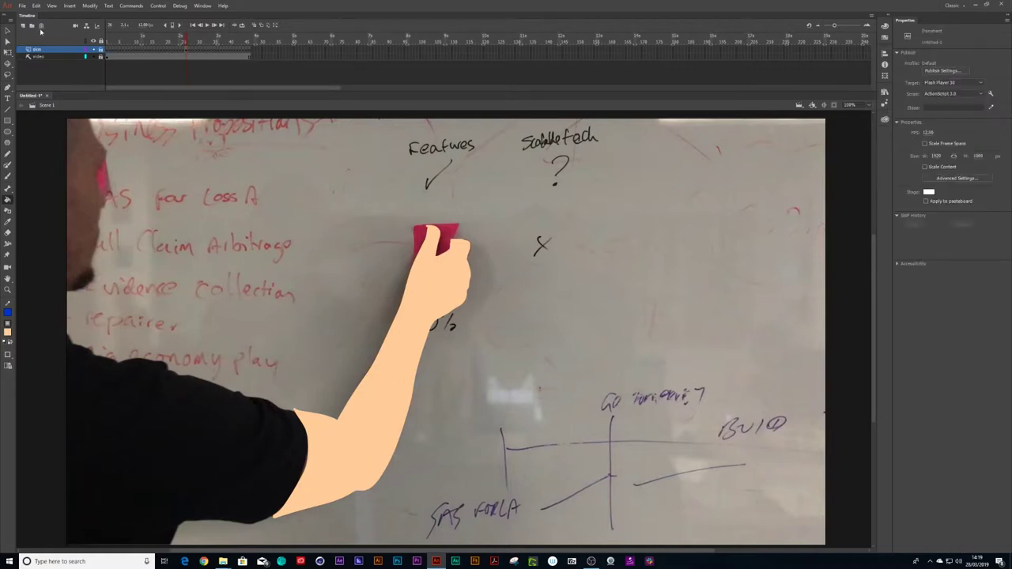
left_click(23, 26)
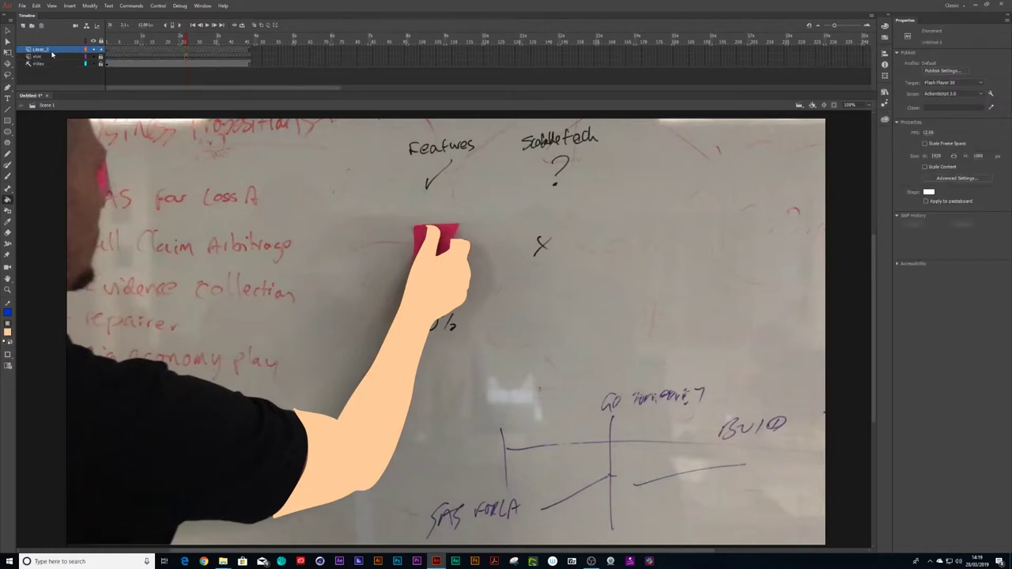
double_click(52, 52)
type("sl")
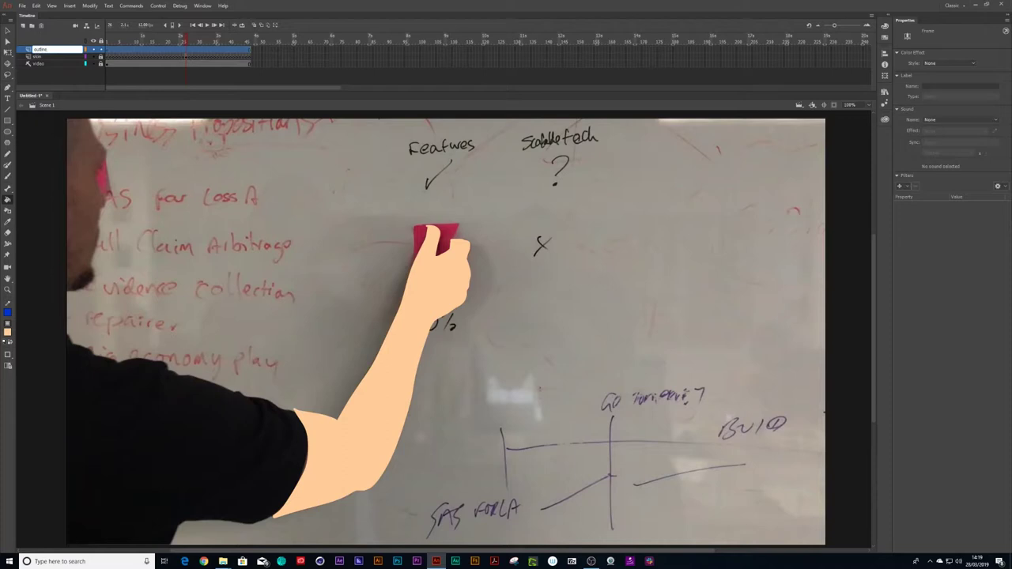
key("Return")
Insert a keyframe on every frame of the outlines layer and return to the frame with the drawn arm
left_click(109, 50)
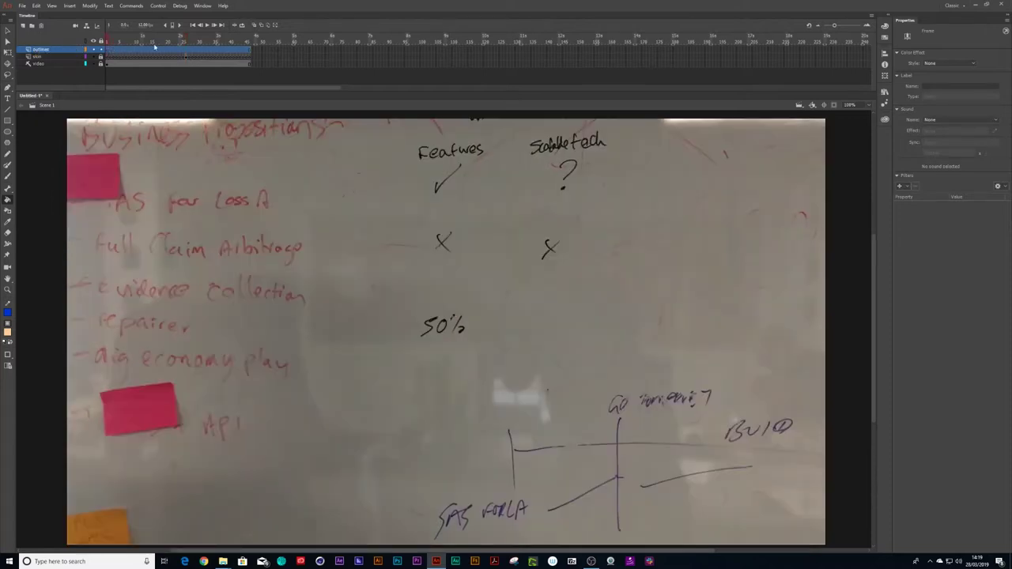
left_click(257, 54)
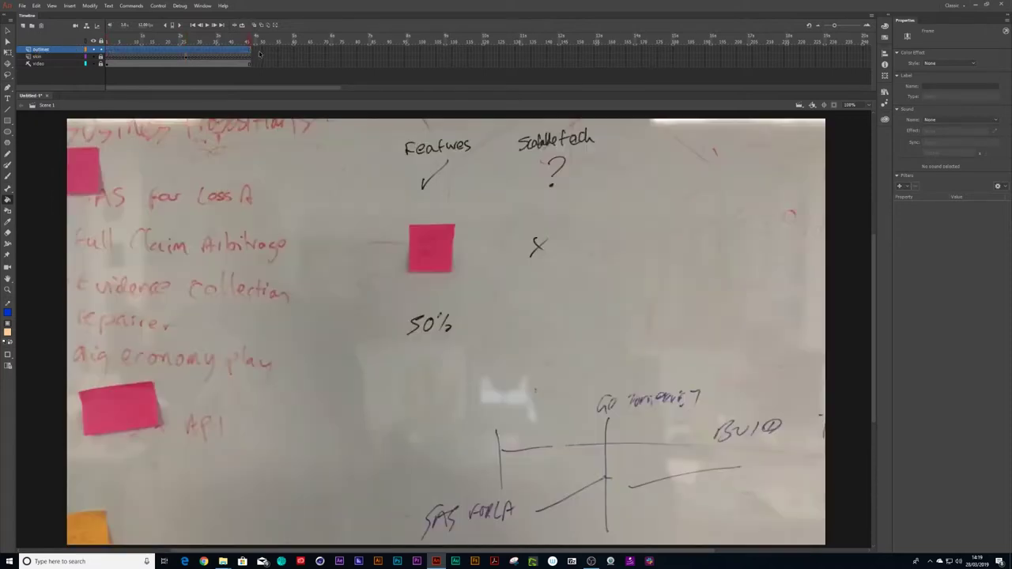
left_click(189, 52)
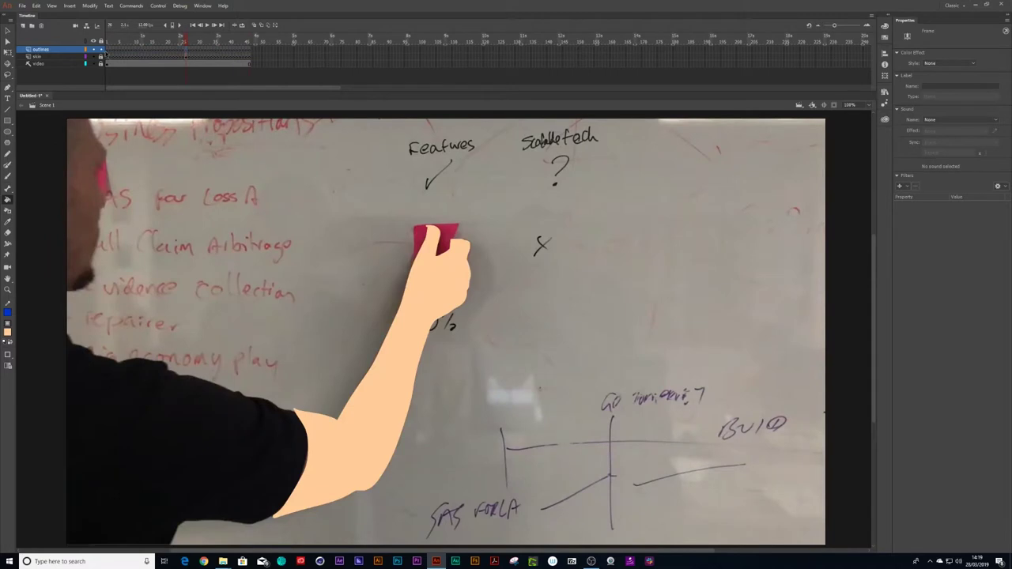
Hide the skin layer and brush orange detail lines for the thumb, finger, wrist and elbow creases on the outlines layer
left_click(93, 56)
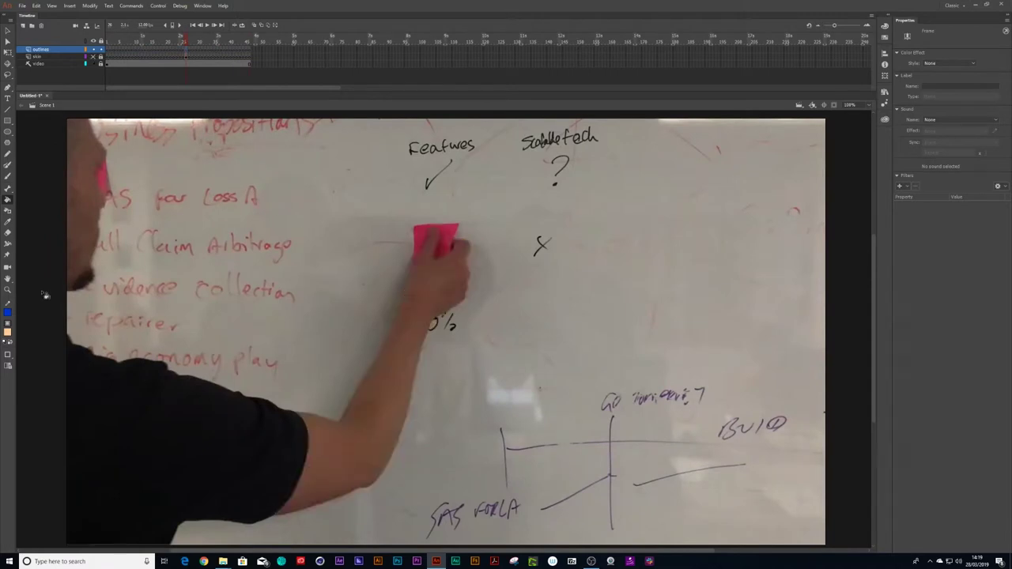
left_click(7, 332)
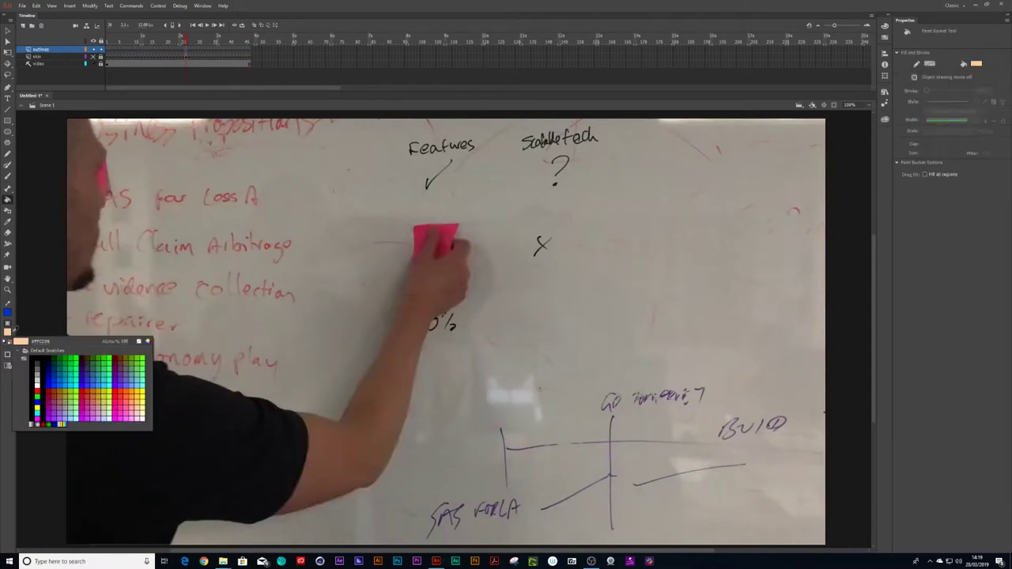
left_click(136, 392)
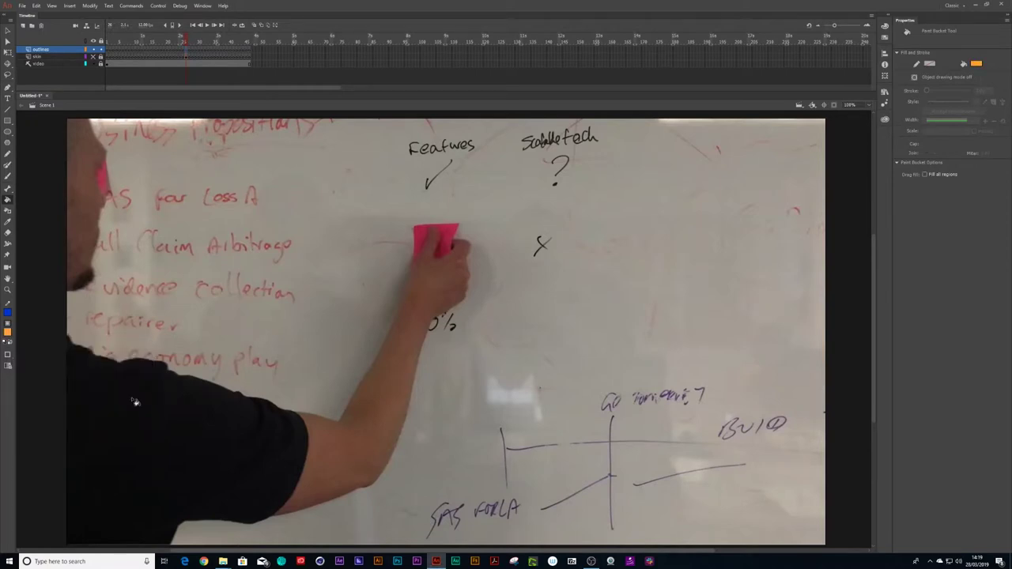
left_click(7, 174)
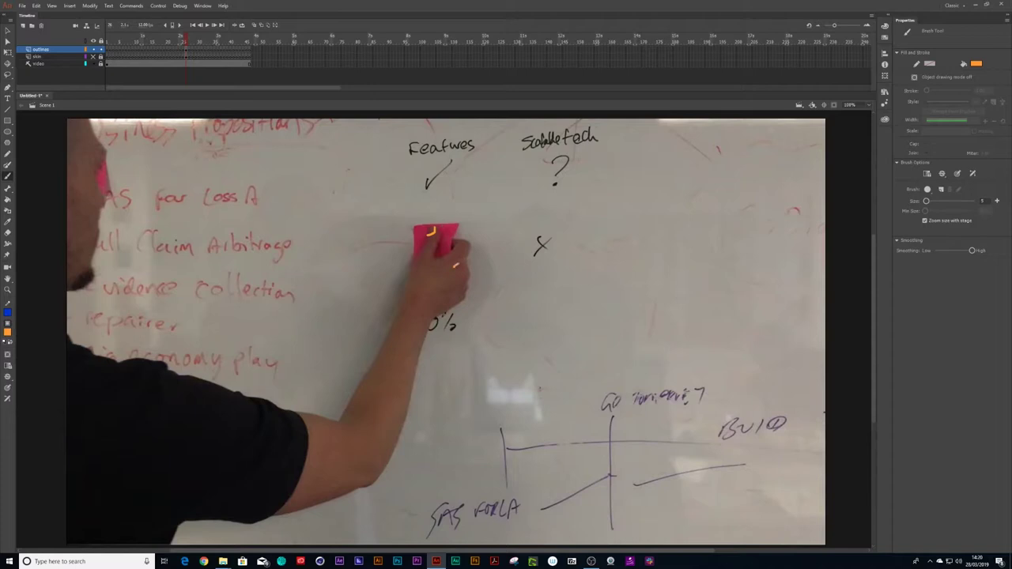
mouse_move(455, 266)
left_mouse_down()
mouse_move(466, 259)
mouse_move(467, 280)
left_mouse_up()
left_click_drag(335, 421, 345, 424)
Show the skin layer again and add a new layer named tshirt above the outlines layer
left_click(93, 56)
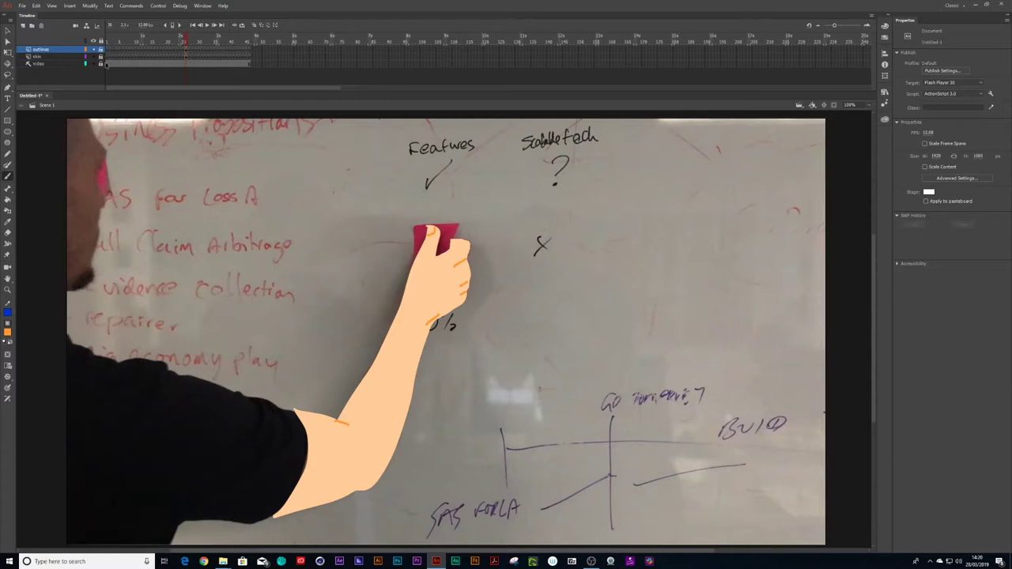
left_click(23, 25)
left_click(45, 52)
double_click(40, 49)
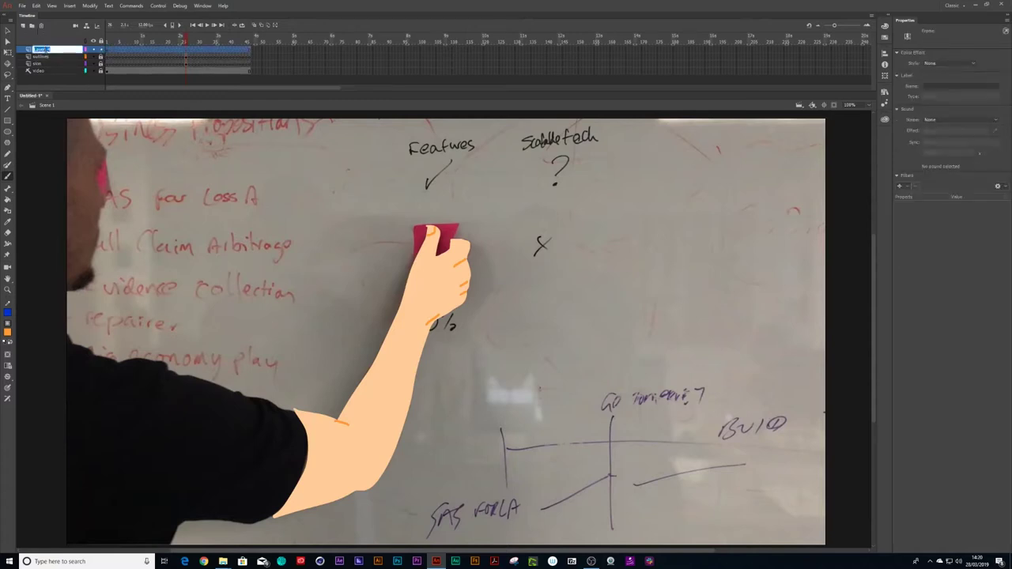
type("tr")
key("Return")
Insert a keyframe on every frame of the tshirt layer and return to the frame with the drawn arm
key("F6")
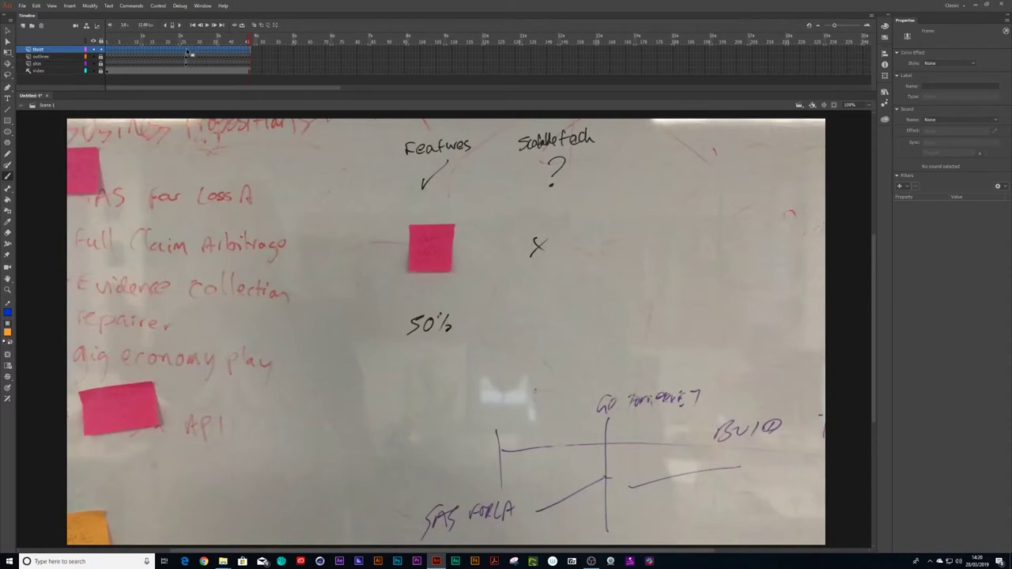
left_click(187, 52)
left_click(188, 52)
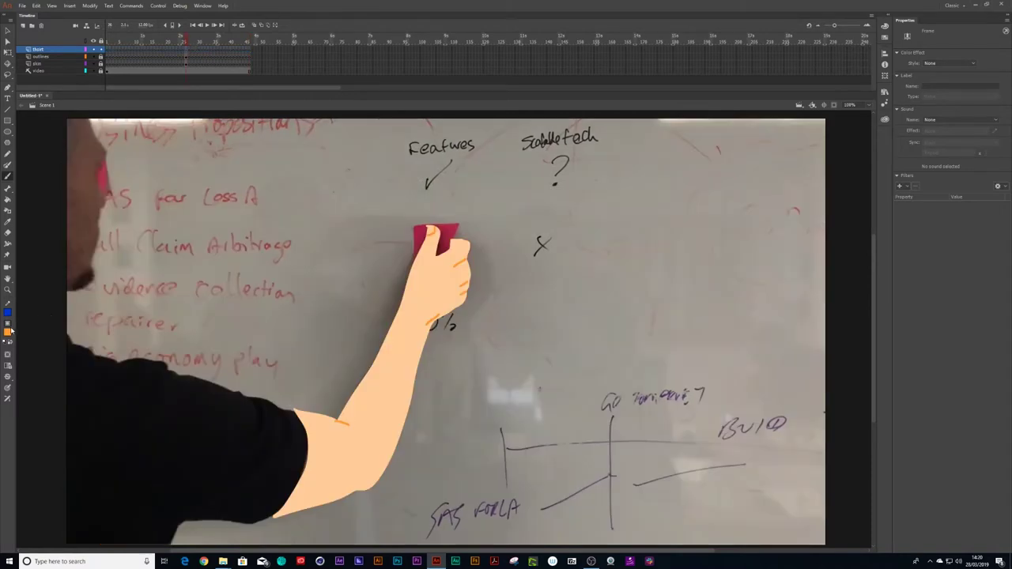
Set the fill colour to blue and brush a closed T-shirt outline around the shoulder and sleeve, extending beyond the stage edge
left_click(8, 332)
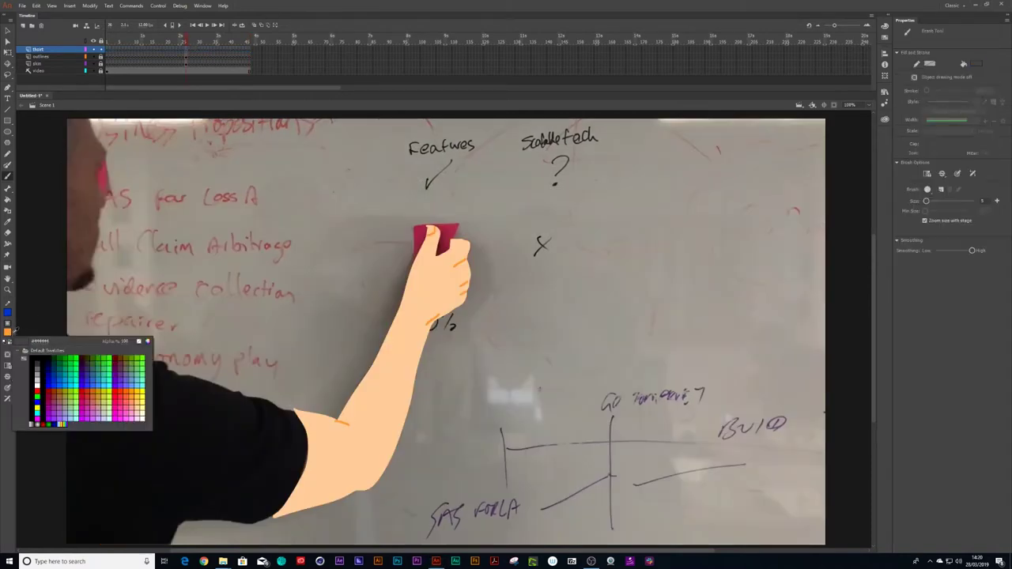
left_click(70, 378)
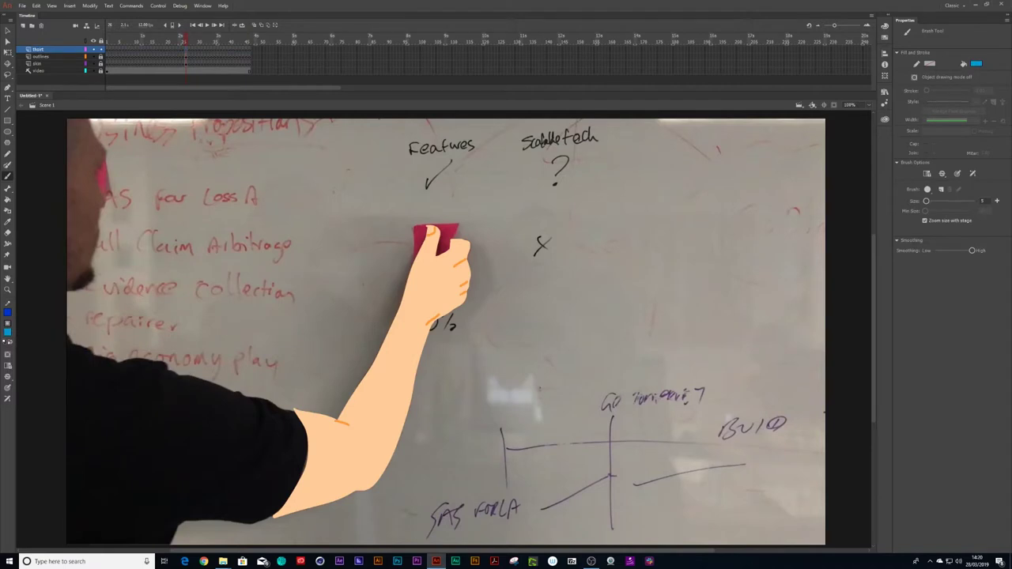
mouse_move(81, 346)
left_mouse_down()
mouse_move(204, 378)
mouse_move(303, 423)
mouse_move(311, 475)
mouse_move(283, 507)
mouse_move(251, 523)
mouse_move(201, 519)
mouse_move(168, 538)
left_mouse_up()
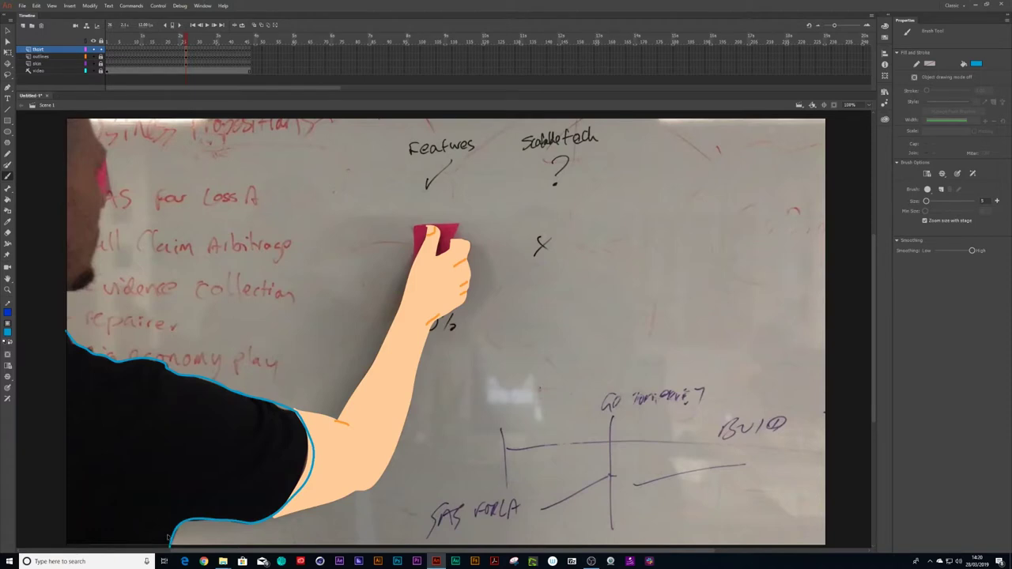
key("ctrl+minus")
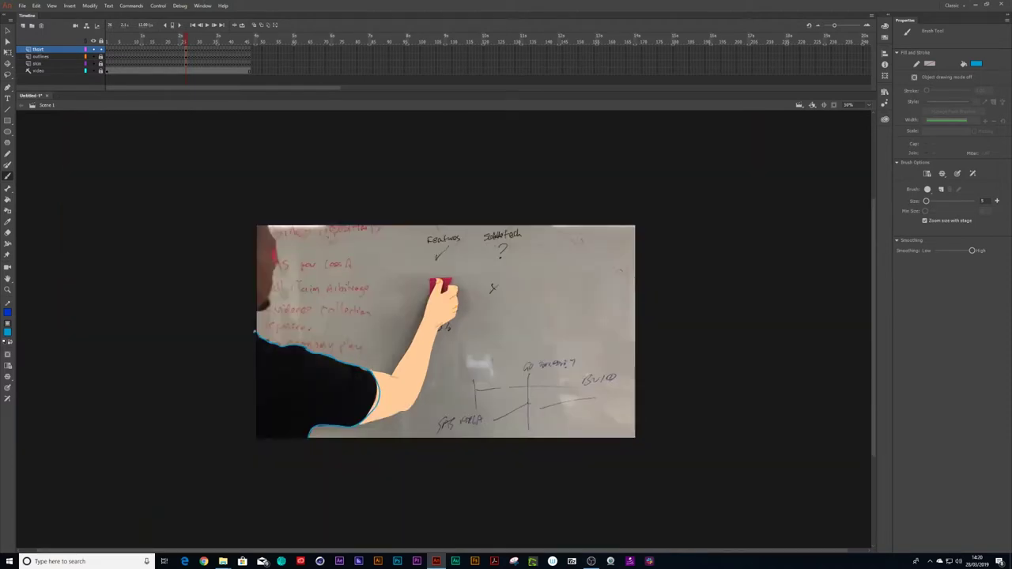
mouse_move(254, 330)
left_mouse_down()
mouse_move(242, 424)
mouse_move(273, 462)
mouse_move(305, 442)
left_mouse_up()
Fill the T-shirt outline with blue using the Paint Bucket
left_click(8, 200)
left_click(293, 391)
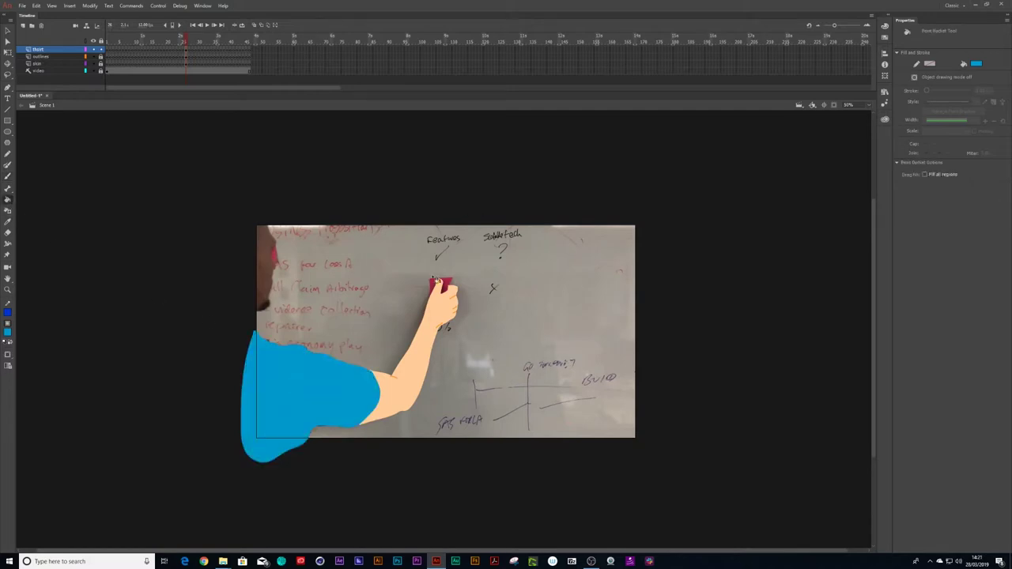
key("ctrl+equal")
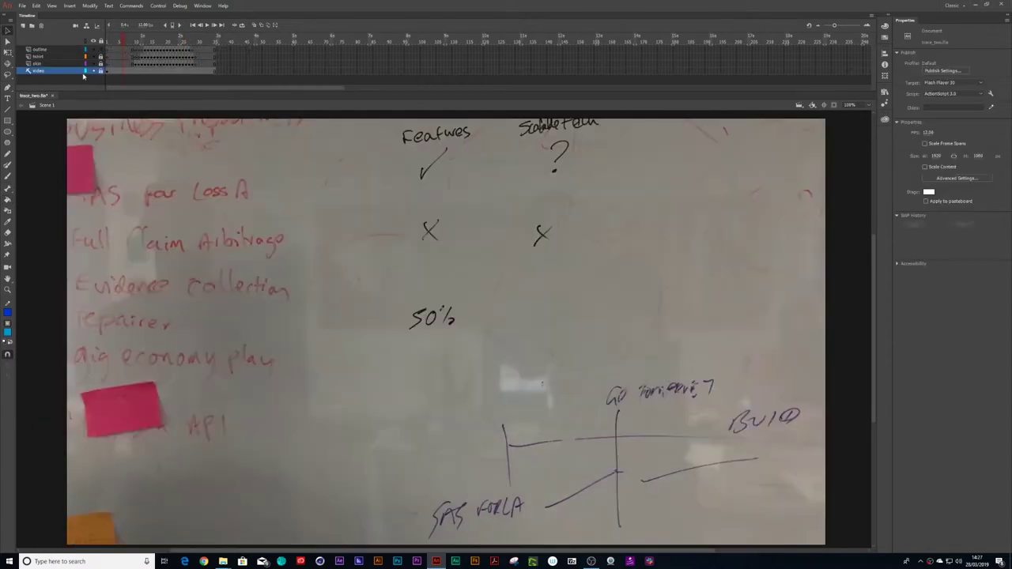
Hide the video guide layer in the trace_two file
left_click(93, 71)
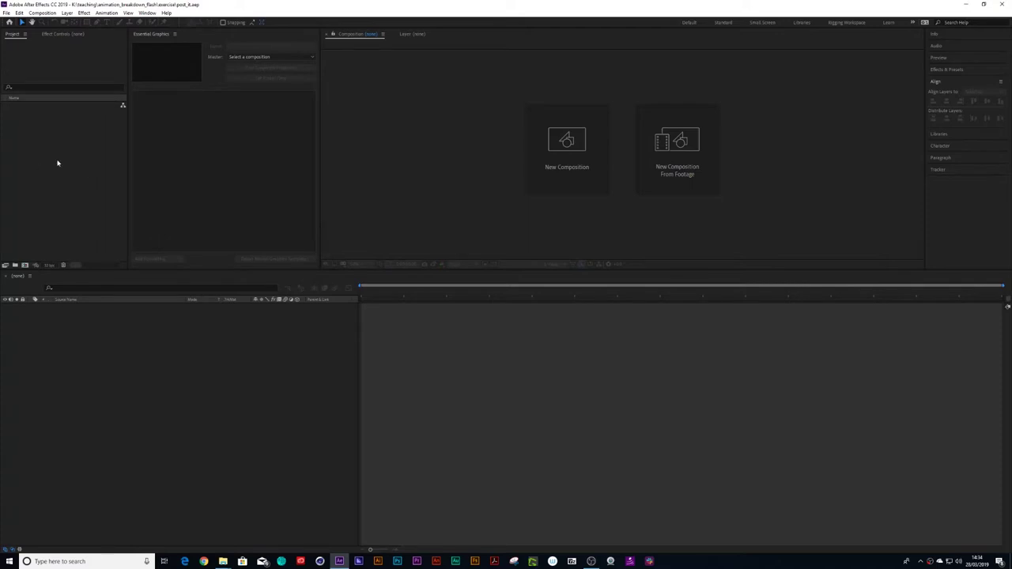
In After Effects, import the trace_two Animate file from the footage folder without audio, accepting the default save folder
double_click(53, 164)
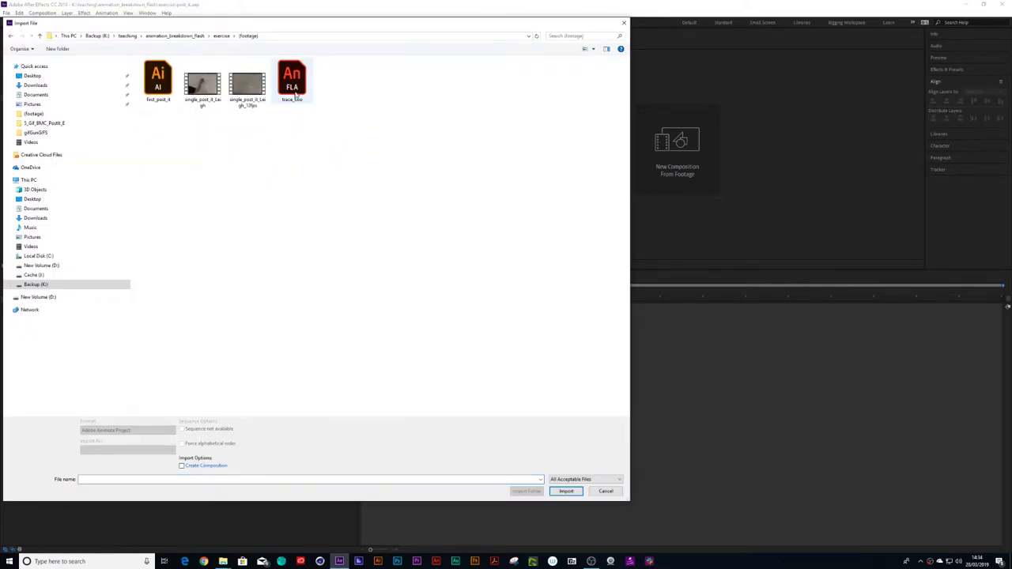
left_click(294, 88)
left_click(566, 492)
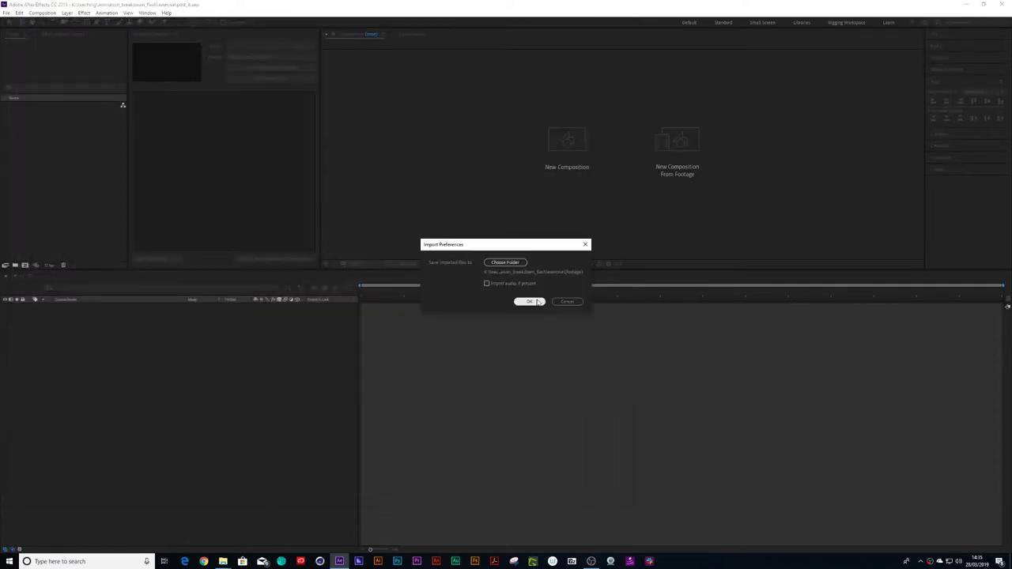
left_click(533, 302)
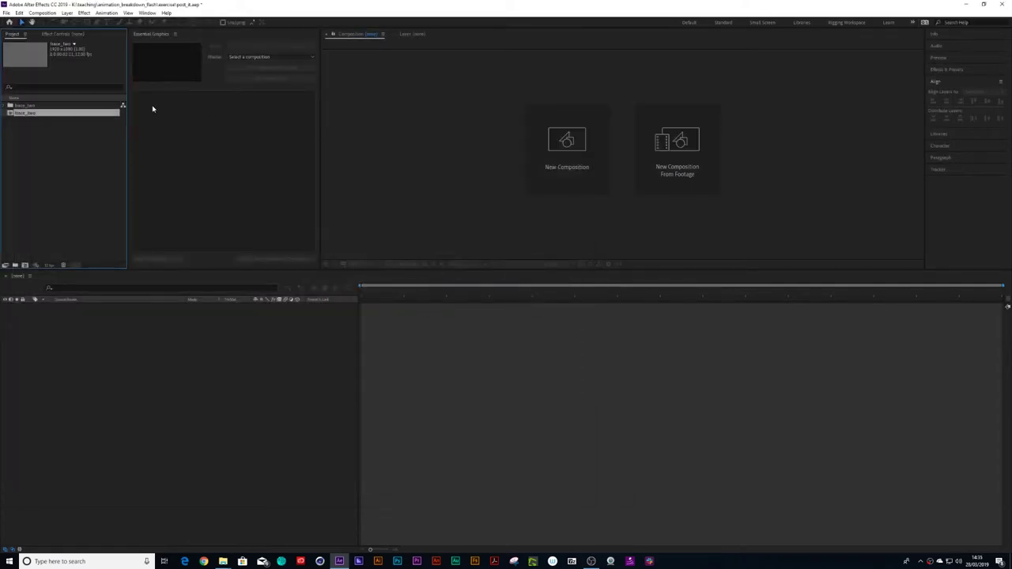
Check the SWF files inside the imported trace_two folder and open the trace_two composition
left_click(4, 105)
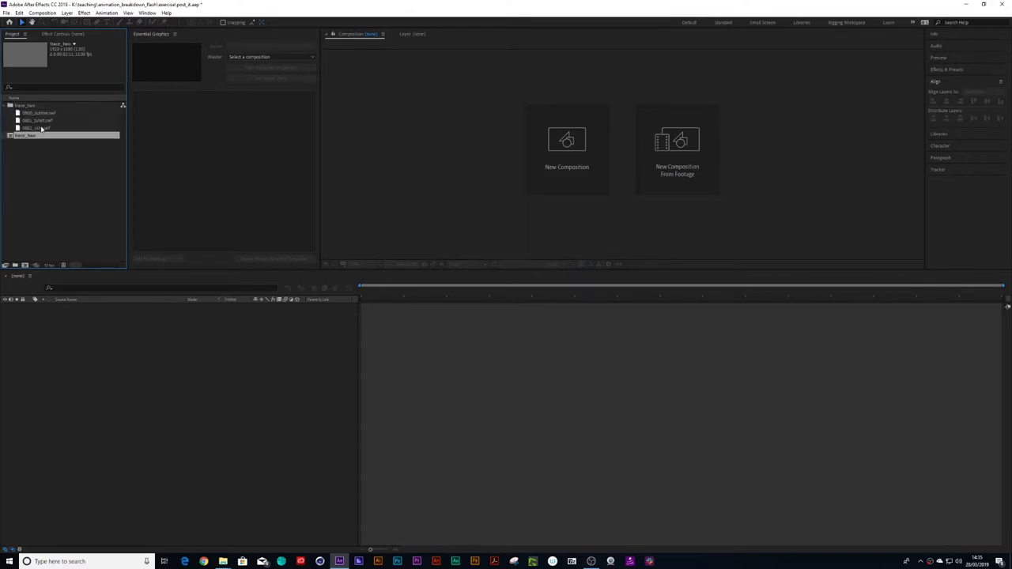
left_click(4, 105)
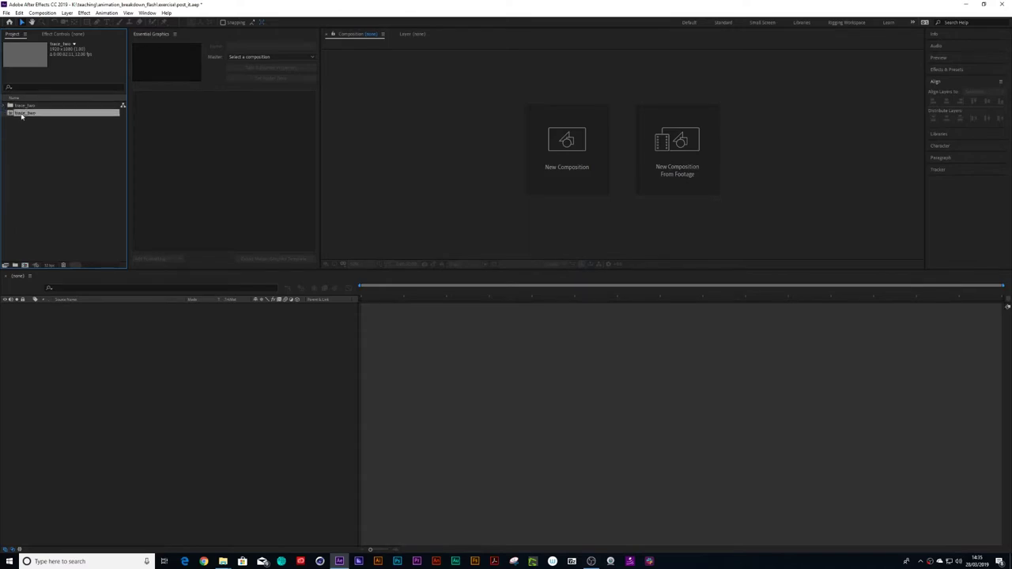
double_click(25, 115)
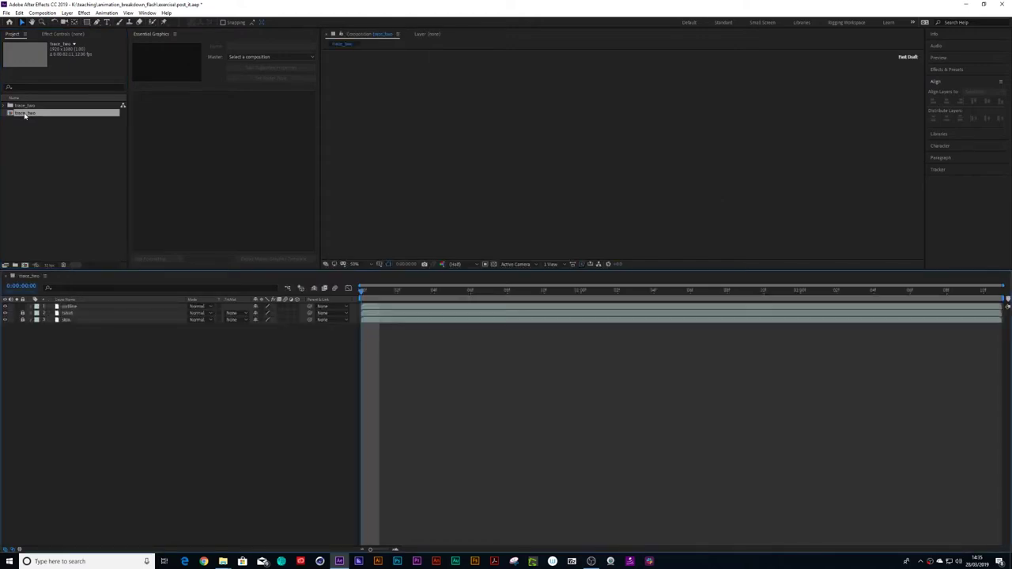
Scrub through the trace_two composition to preview the traced arm animation
left_click(399, 291)
left_click_drag(404, 295, 706, 290)
key("comma")
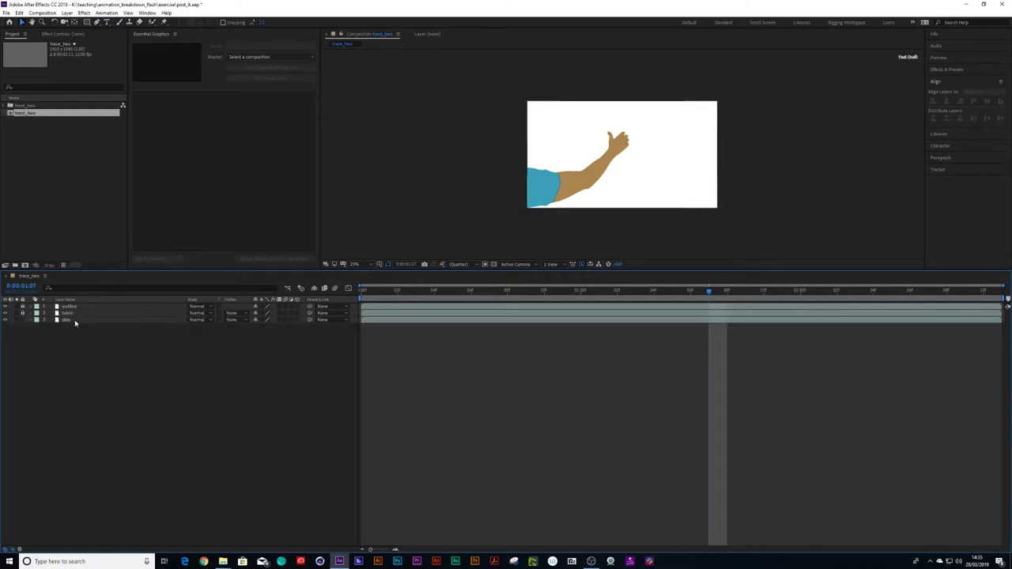
Apply the Fill effect to the skin layer and change its colour to a light peach skin tone
left_click(75, 321)
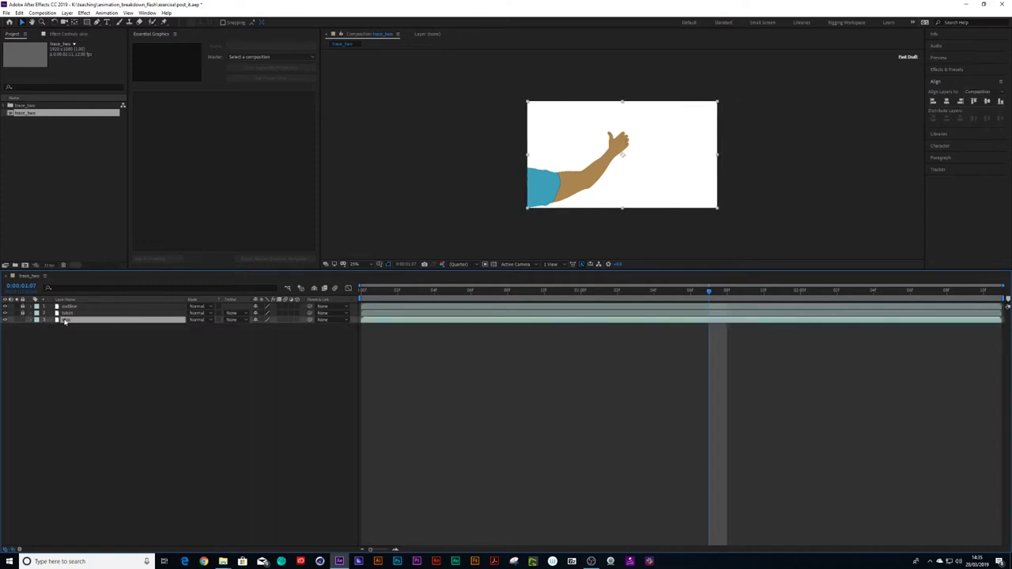
left_click(942, 70)
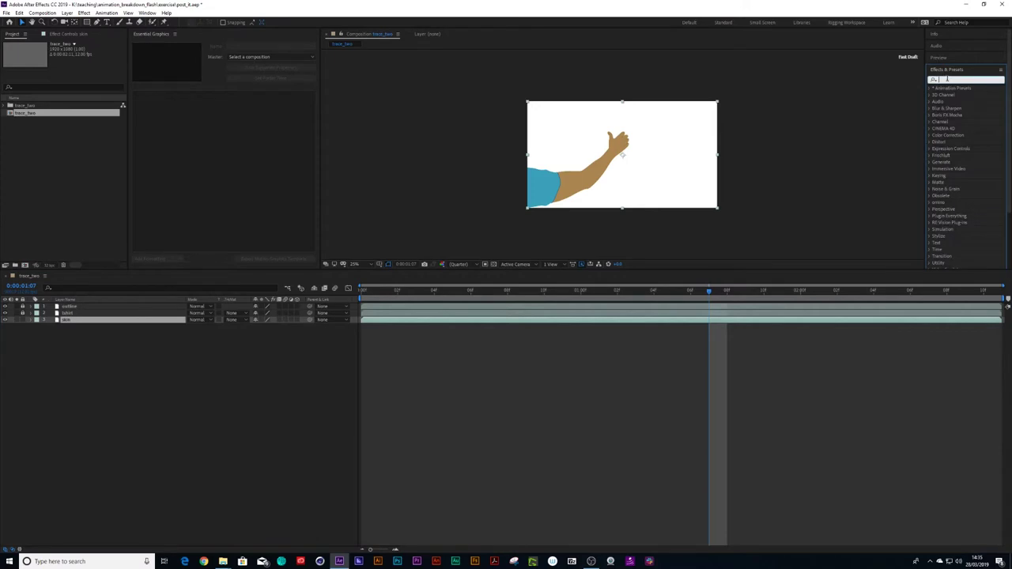
type("fill")
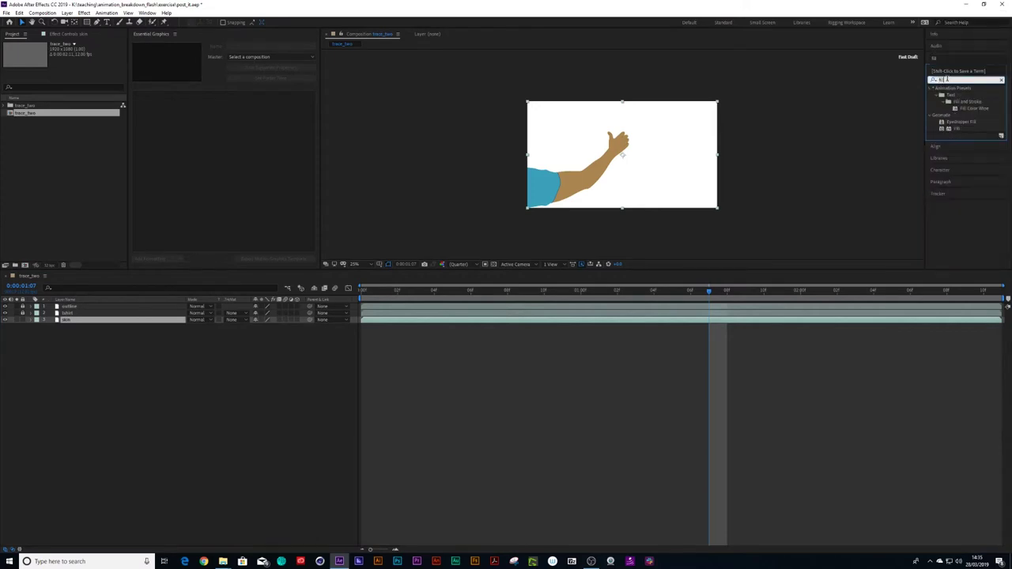
left_click_drag(956, 128, 69, 324)
left_click(74, 71)
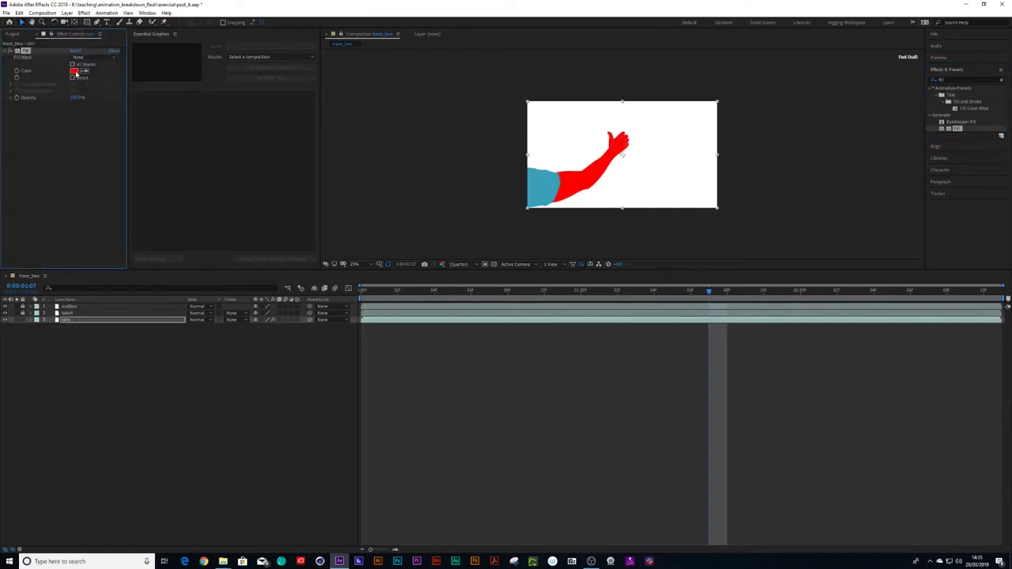
mouse_move(819, 322)
left_mouse_down()
mouse_move(811, 302)
mouse_move(814, 321)
left_mouse_up()
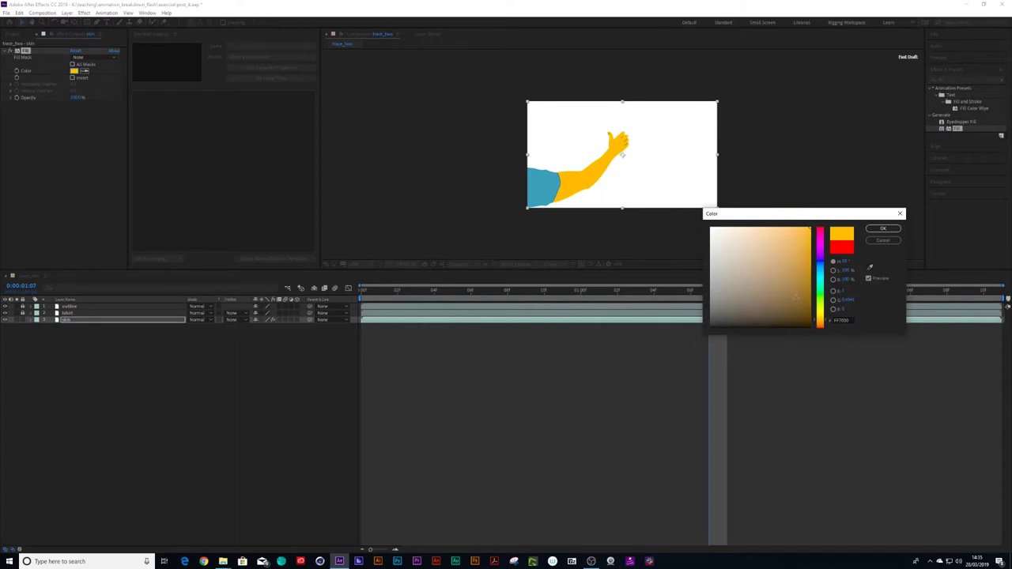
left_click(770, 243)
left_click(883, 228)
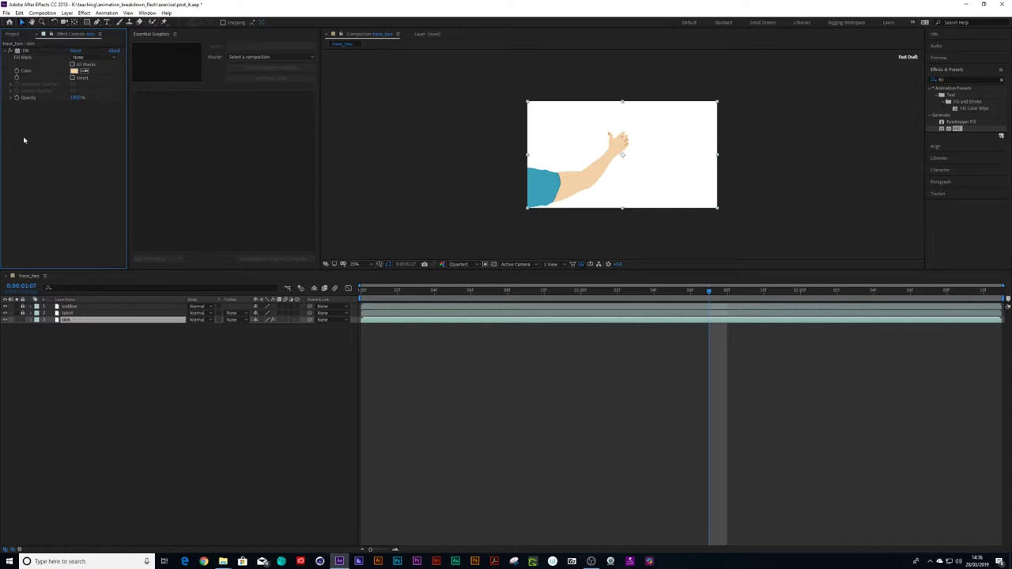
Remove the Fill effect from the skin layer
left_click(25, 51)
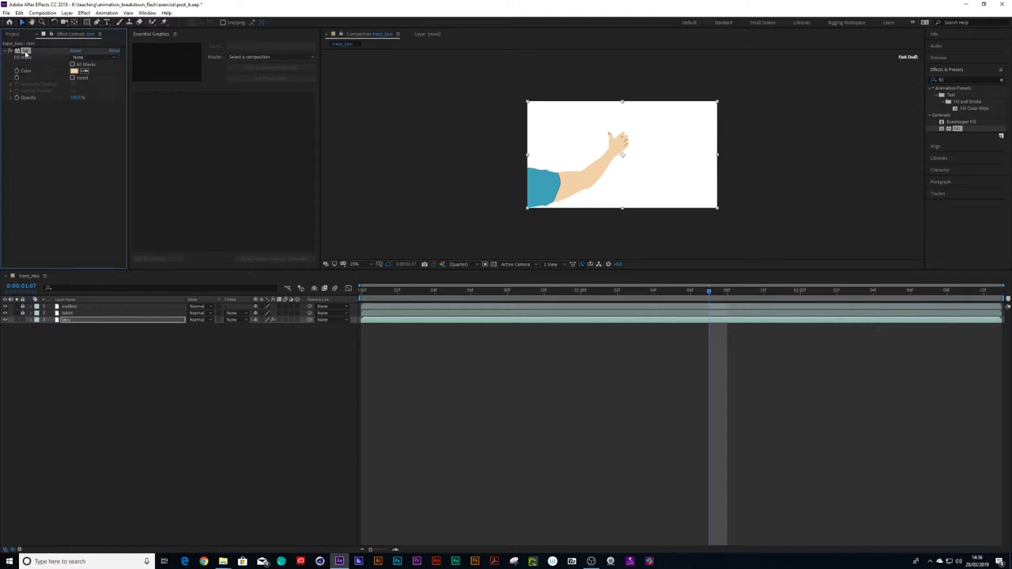
key("Delete")
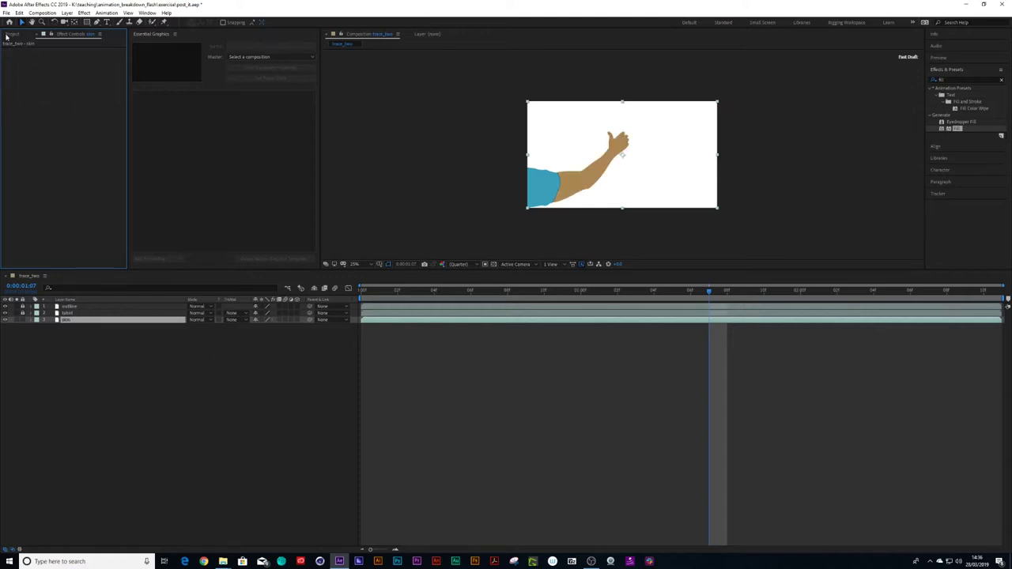
Nest the trace_two composition in a new composition of the same size and play it back
left_click(7, 35)
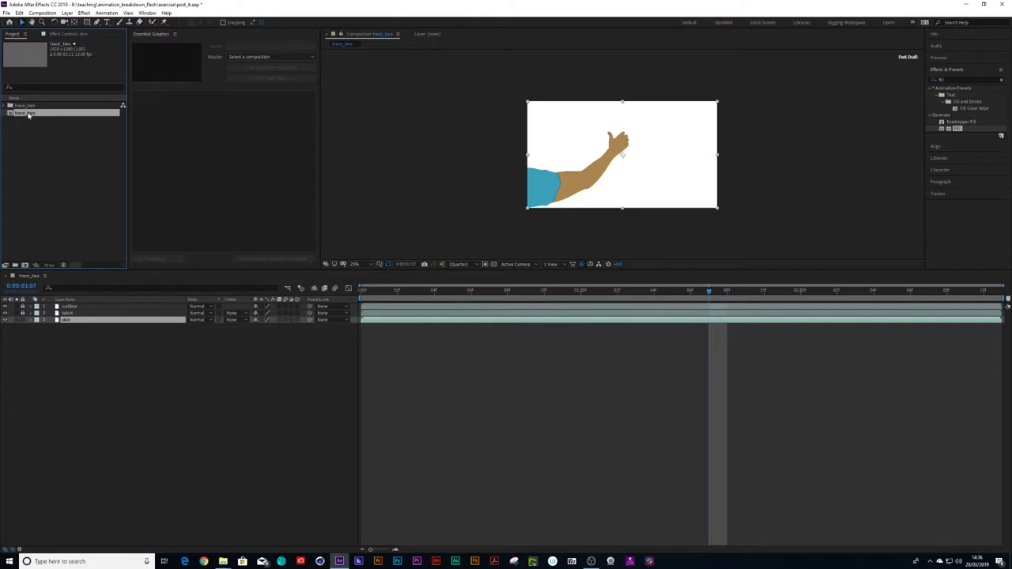
left_click_drag(28, 115, 26, 267)
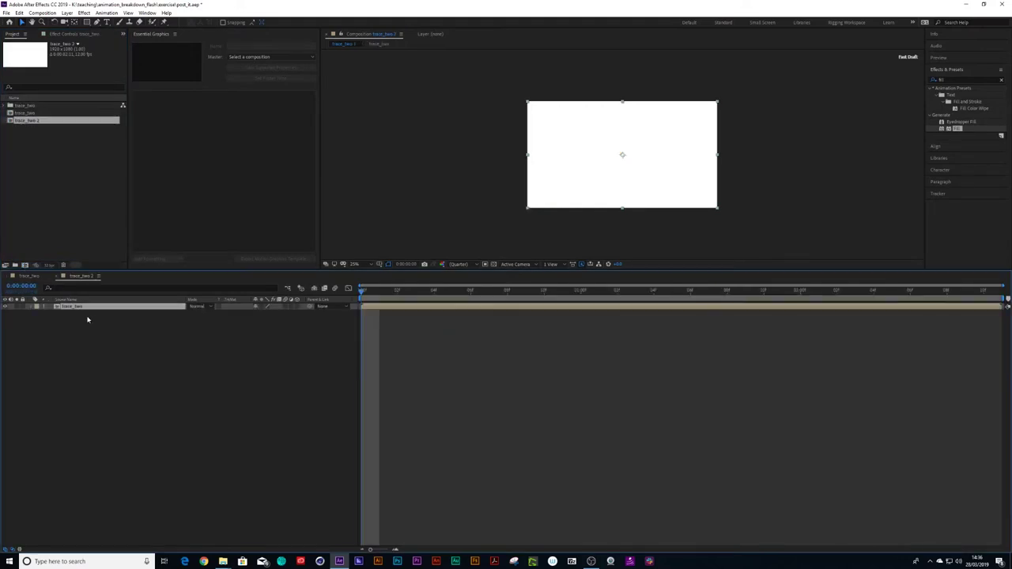
key("space")
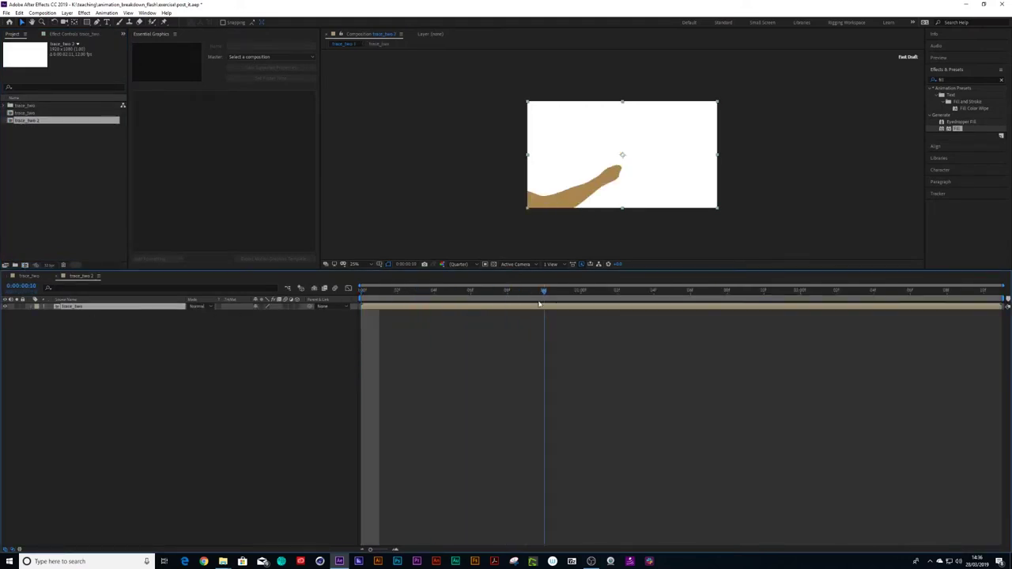
Split the nested trace_two layer at 0:00:00:08, delete the first part and slide the remainder to the composition's start
left_click_drag(590, 306, 516, 313)
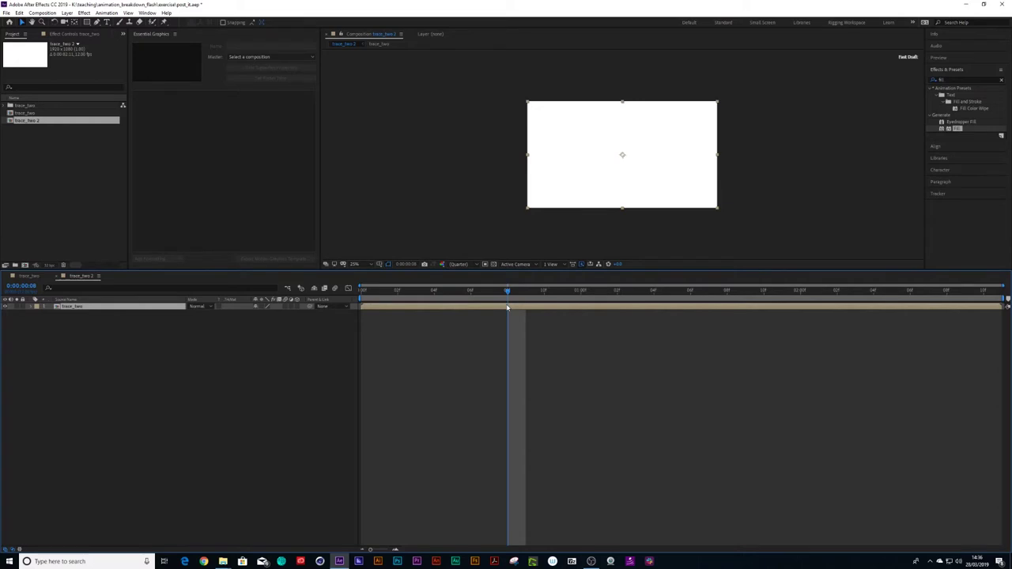
key("ctrl+shift+c")
left_click(567, 333)
key("ctrl+d")
left_click(498, 315)
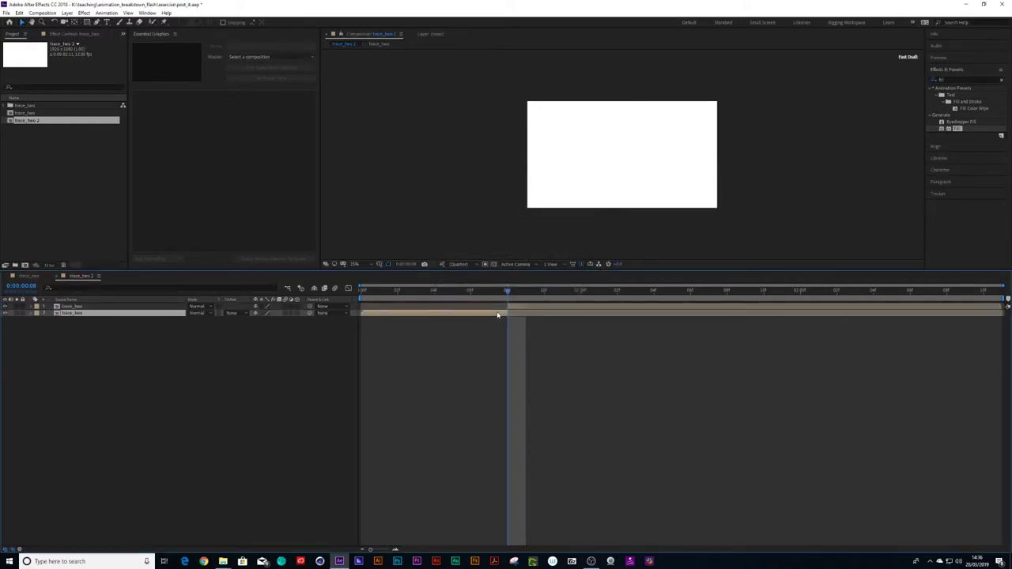
key("Delete")
left_click_drag(515, 308, 375, 319)
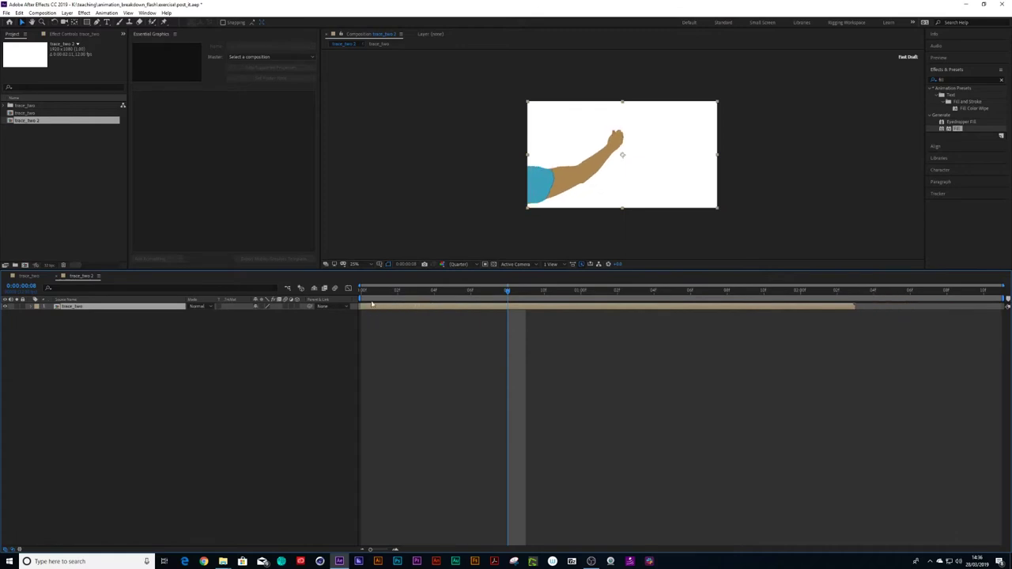
Split the trace_two layer at 0:00:01:08, delete the end part and play back the trimmed animation
key("space")
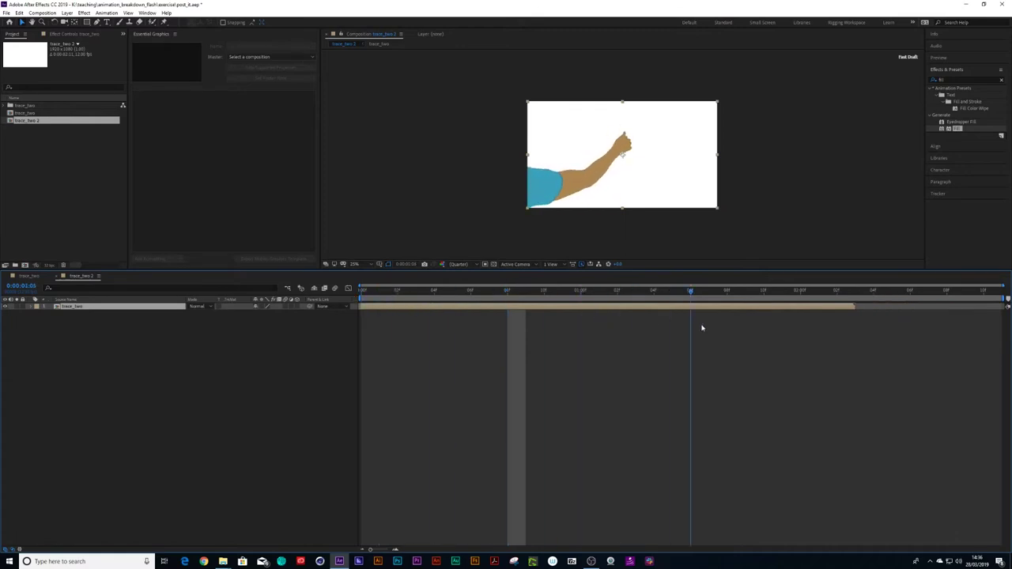
left_click_drag(701, 327, 725, 327)
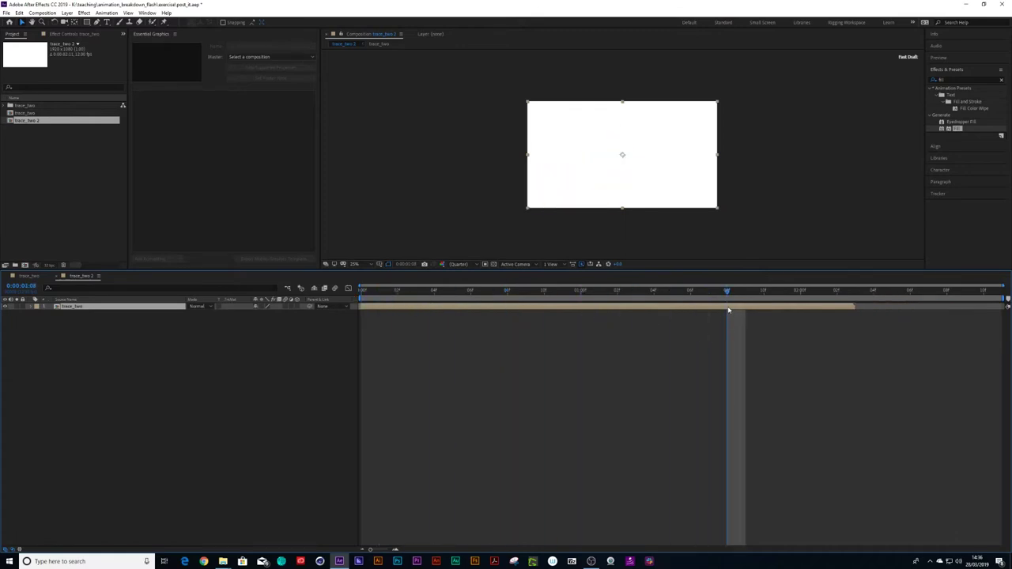
key("ctrl+shift+d")
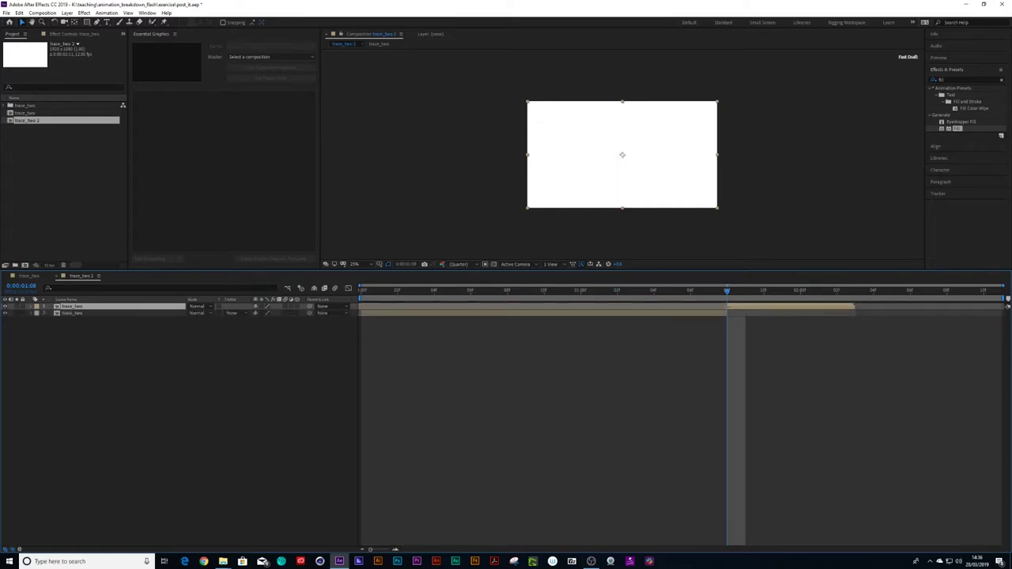
key("Delete")
left_click(379, 291)
key("space")
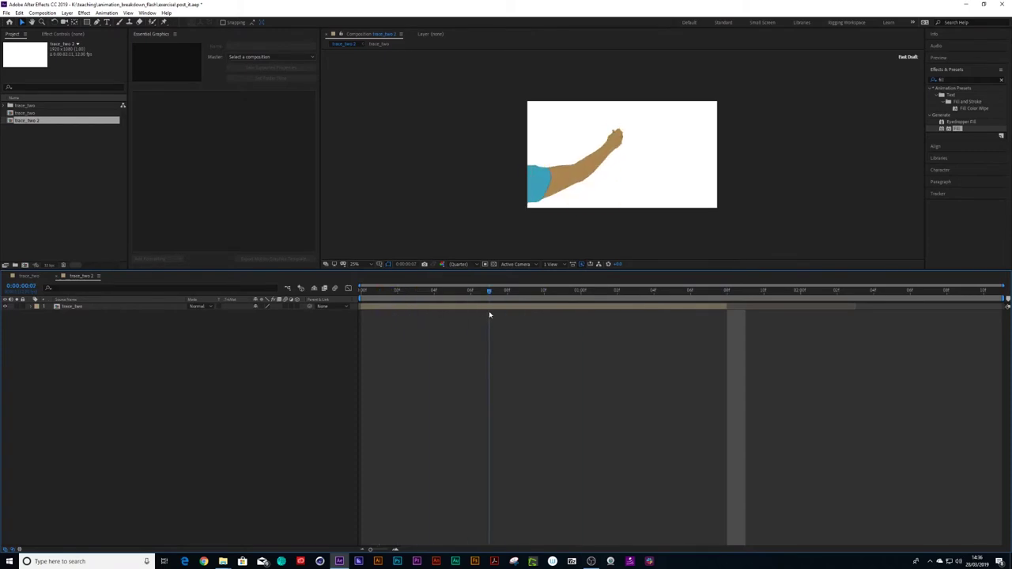
key("space")
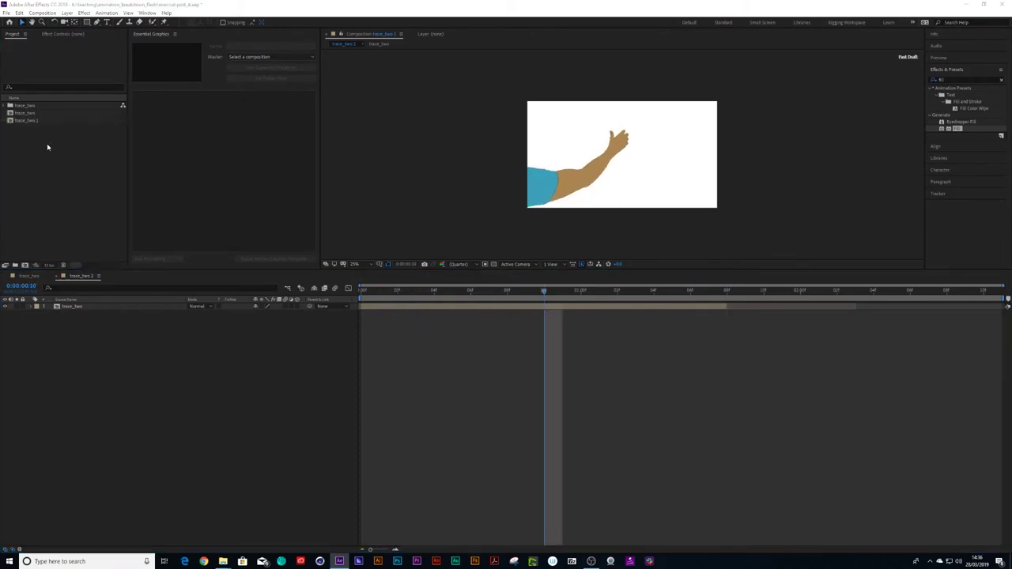
Import first_post_it as footage from the footage folder and place it above the trace_two layer in the composition
double_click(47, 146)
left_click(203, 83)
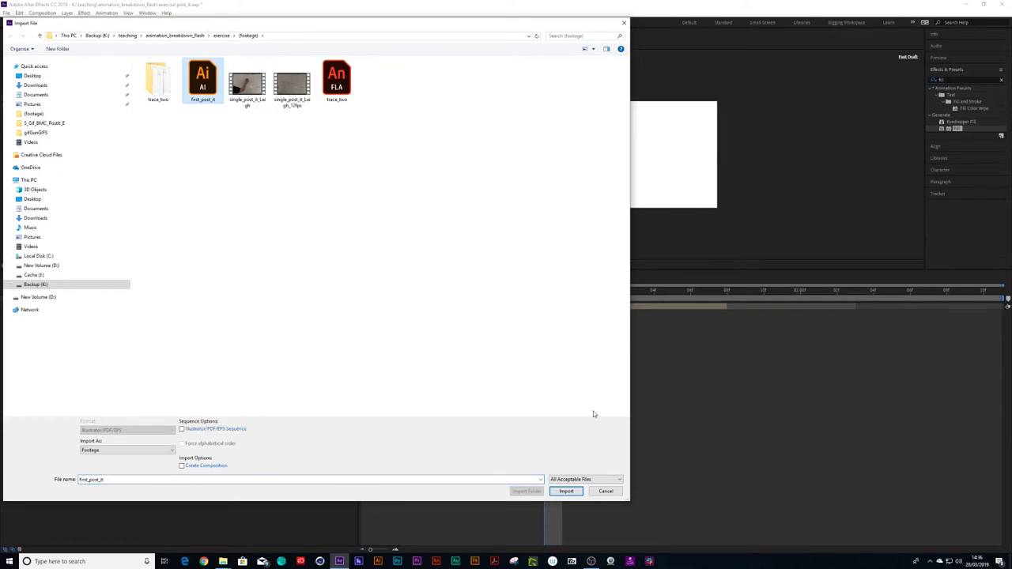
left_click(566, 491)
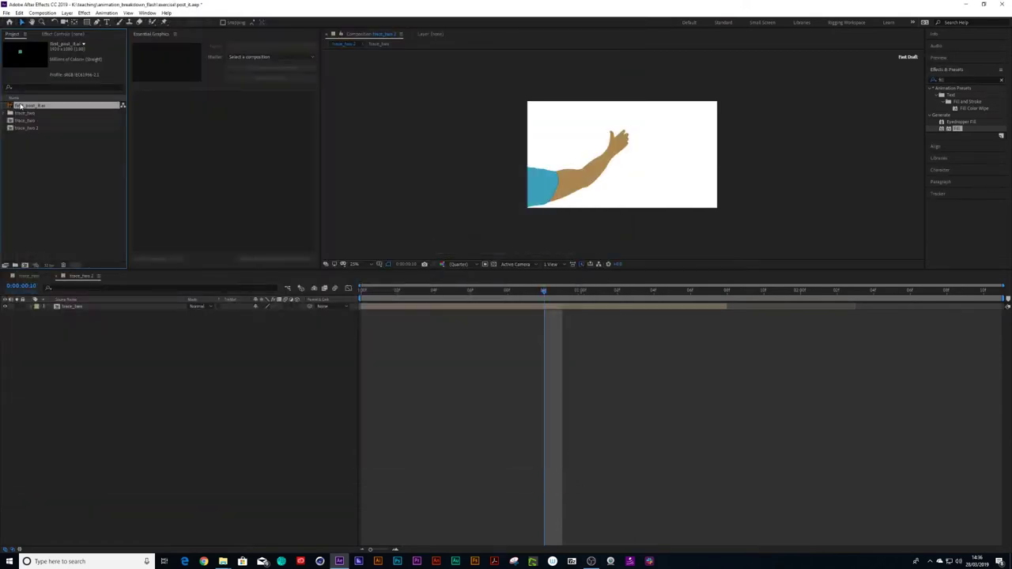
left_click_drag(20, 106, 75, 307)
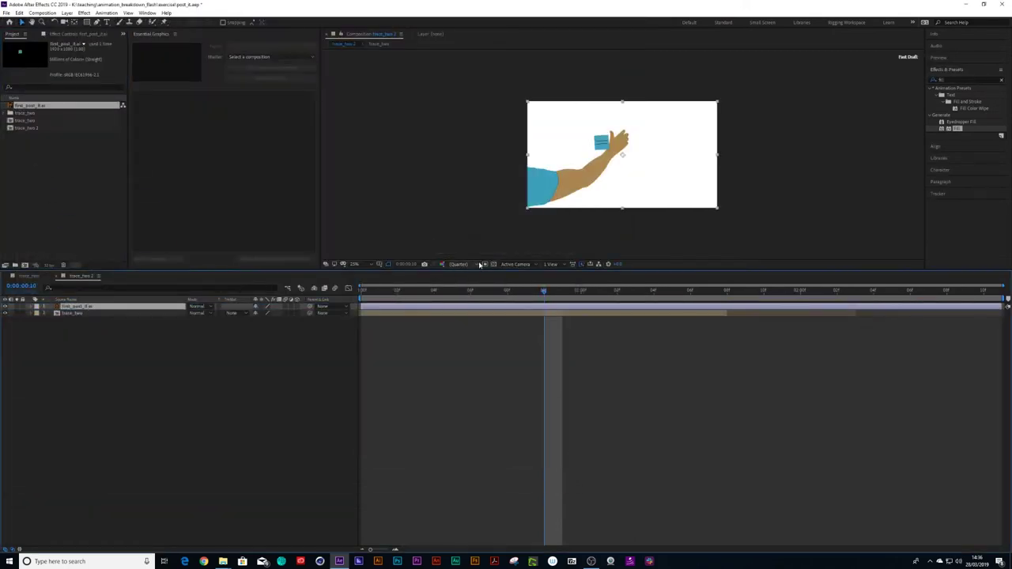
Go to 0:00:01:01 and move the trace_two layer above the first_post_it.ai layer
left_click(544, 314)
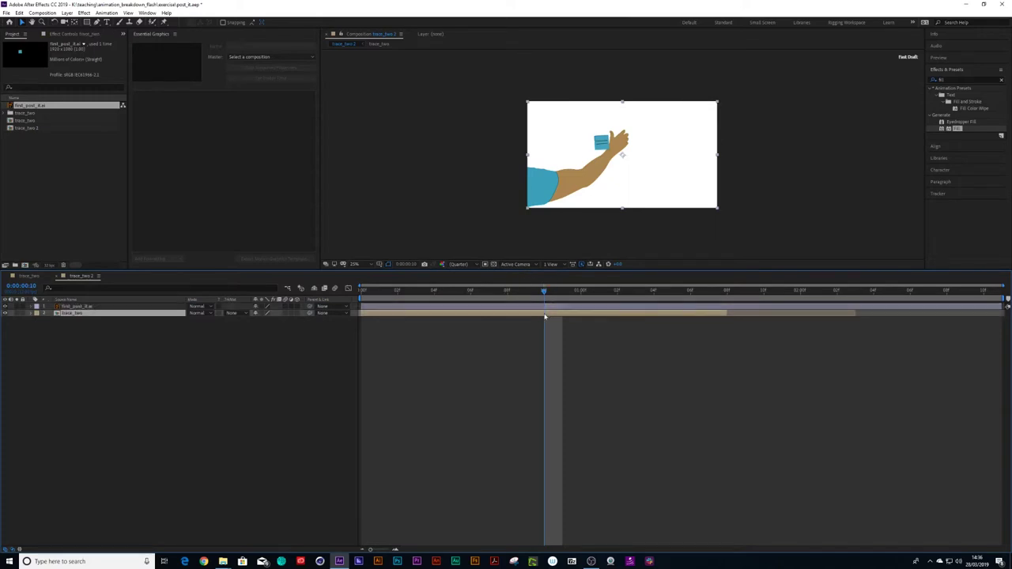
left_click_drag(543, 304, 593, 303)
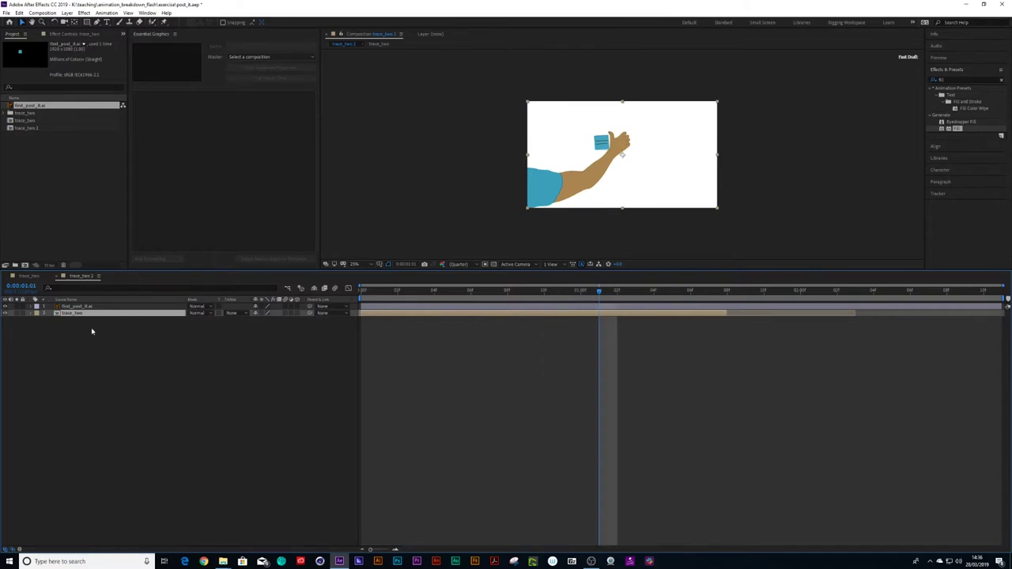
left_click_drag(72, 314, 70, 307)
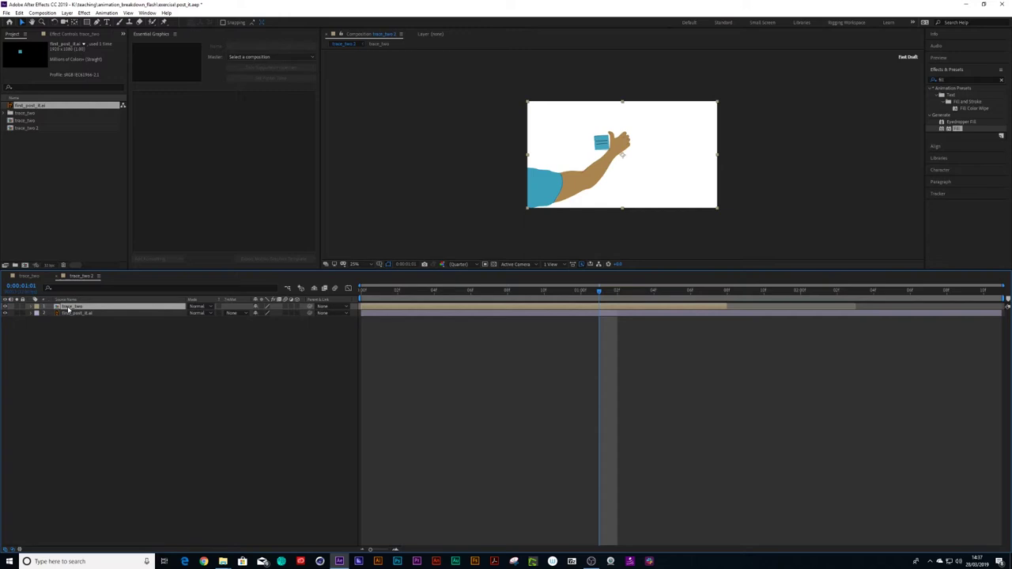
Nudge the trace_two layer left and down so the hand overlaps the post-it note, checking the alignment up to 0:00:01:04
key("shift+Left")
key("shift+Left")
key("shift+Left")
key("shift+Left")
key("shift+Left")
key("shift+Down")
key("shift+Down")
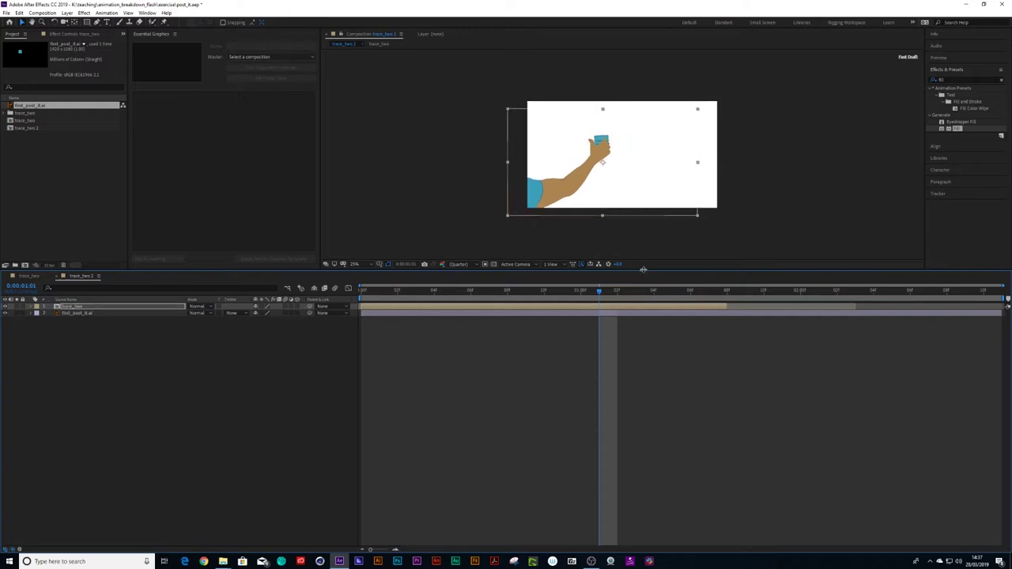
mouse_move(607, 294)
left_mouse_down()
mouse_move(658, 299)
mouse_move(614, 302)
left_mouse_up()
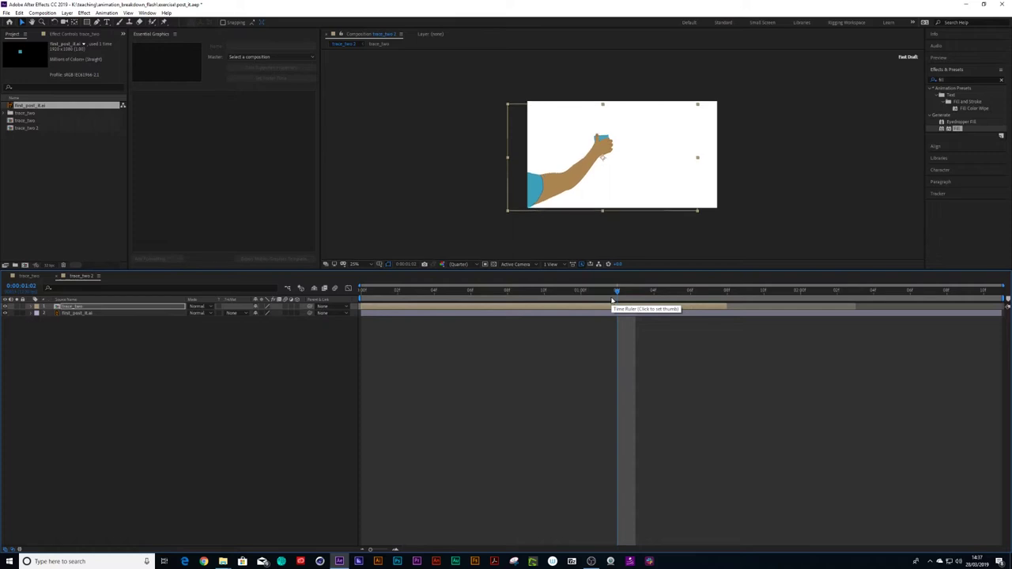
left_click_drag(618, 294, 648, 331)
key("period")
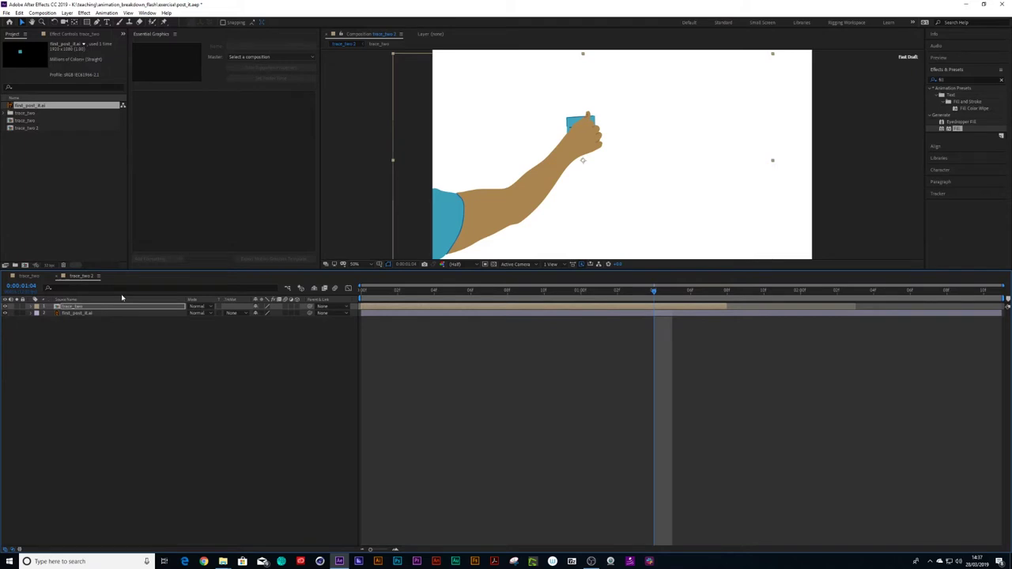
Set Position, Scale and Rotation keyframes on the first_post_it.ai layer at 0:00:00:00 and show all its keyframed properties
left_click(83, 313)
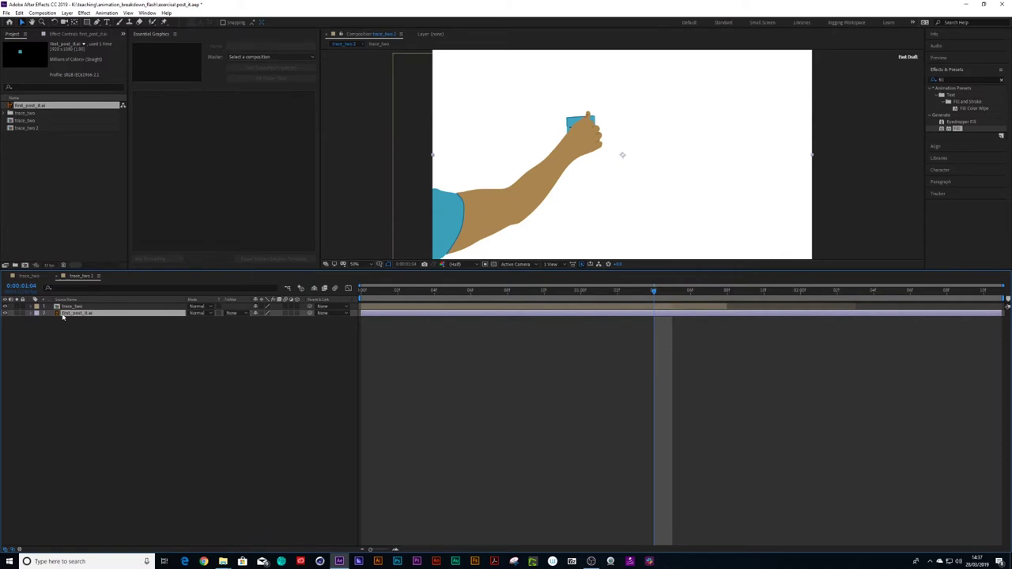
key("p")
left_click_drag(383, 294, 352, 301)
left_click(51, 320)
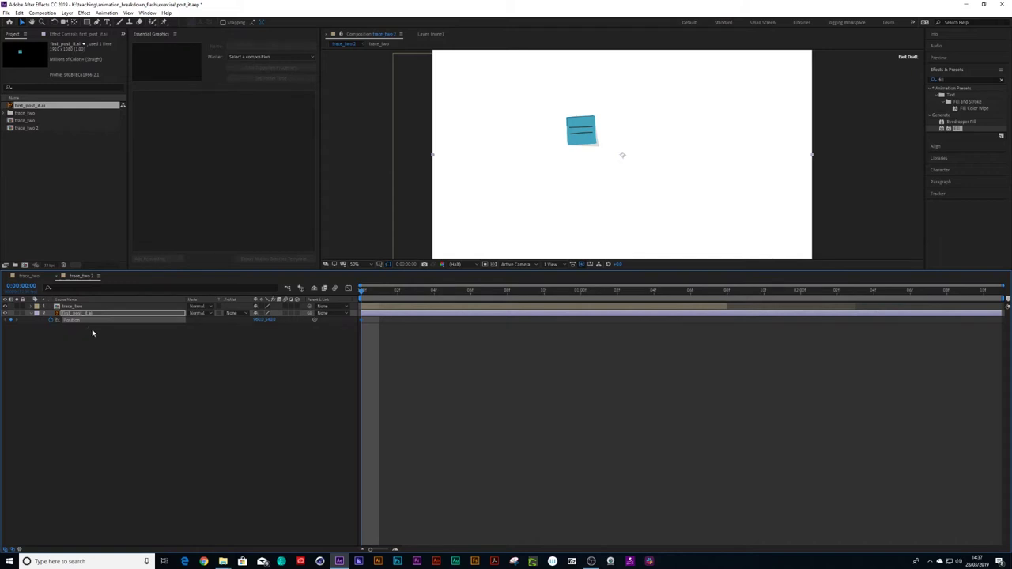
key("s")
left_click(51, 321)
key("r")
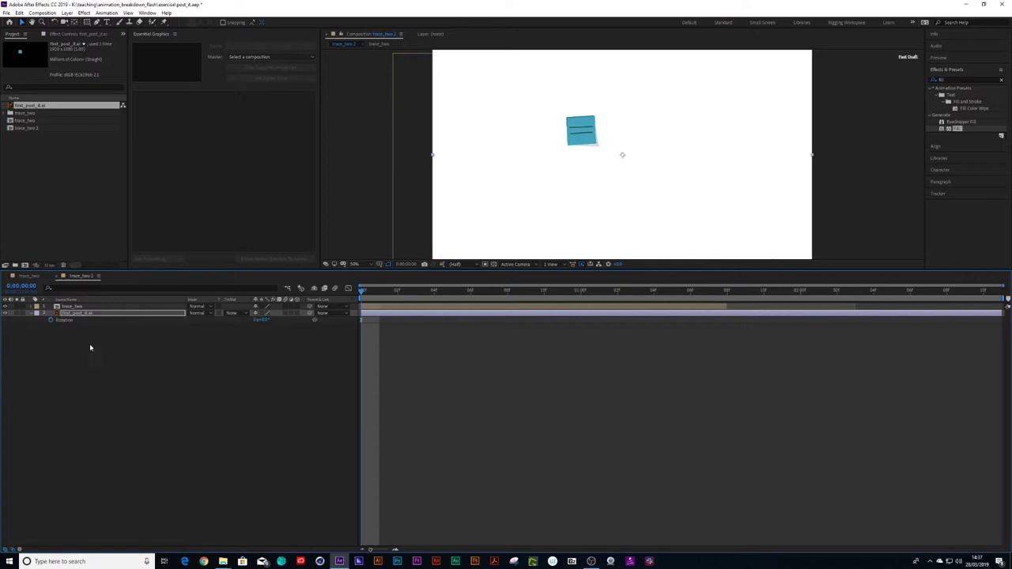
left_click(50, 320)
key("u")
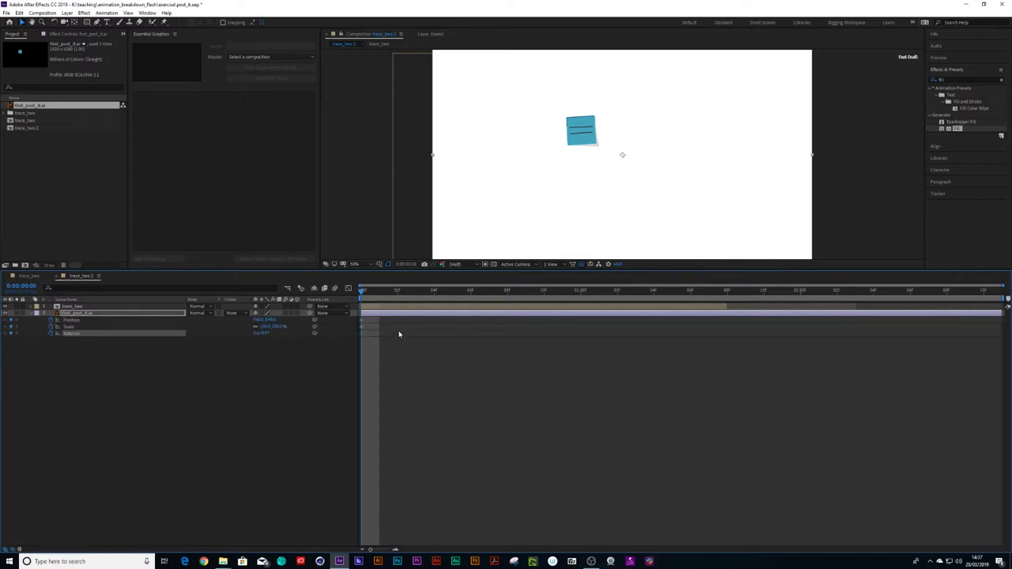
Move the anchor point of the first_post_it.ai layer to the centre of the post-it note at 0:00:00:00
left_click_drag(370, 319, 357, 339)
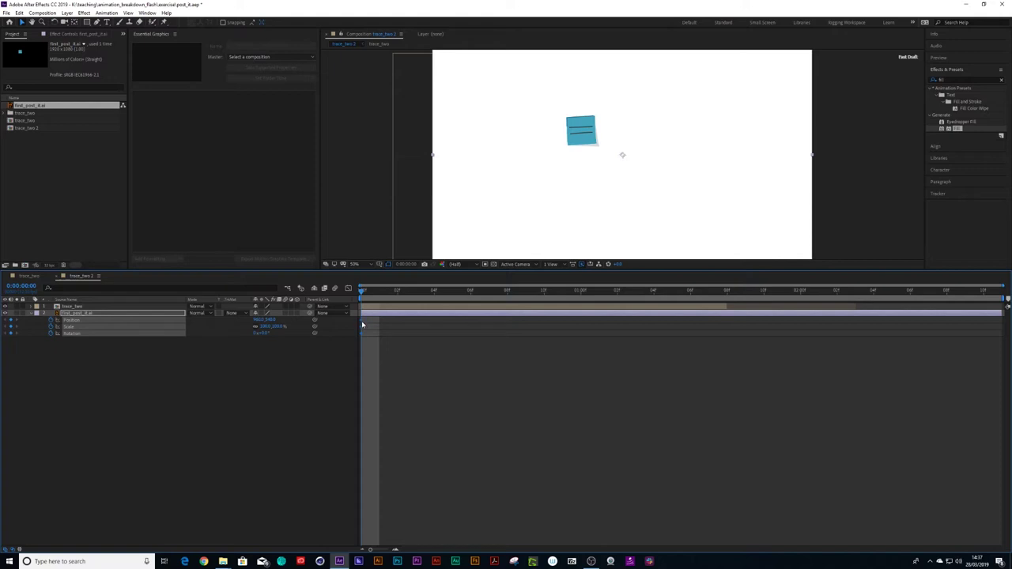
mouse_move(362, 292)
left_mouse_down()
mouse_move(379, 307)
mouse_move(364, 305)
left_mouse_up()
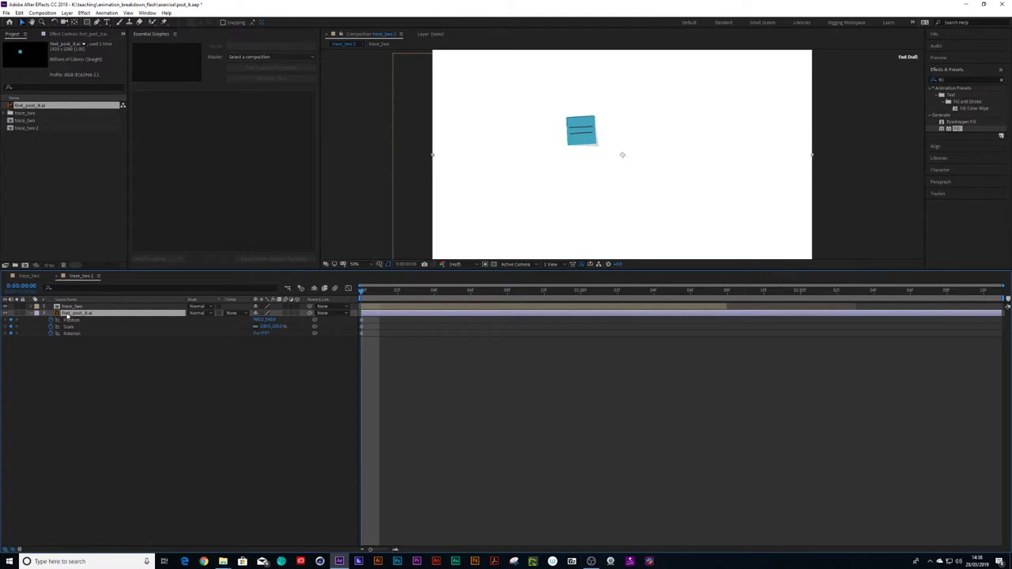
key("y")
left_click_drag(623, 156, 581, 134)
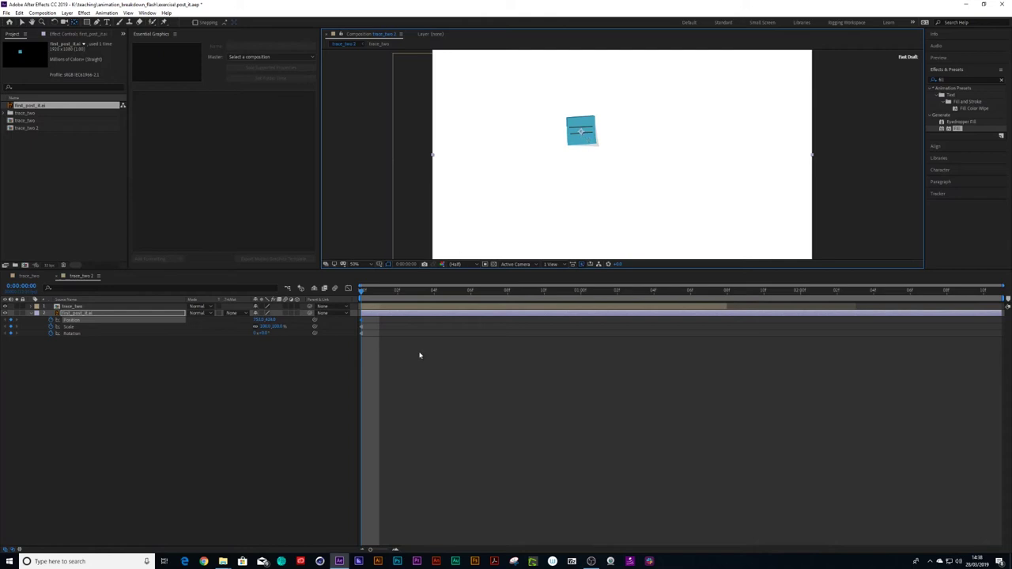
Add Position, Scale and Rotation keyframes to the first_post_it.ai layer at 0:00:00:01
left_click_drag(363, 298, 388, 309)
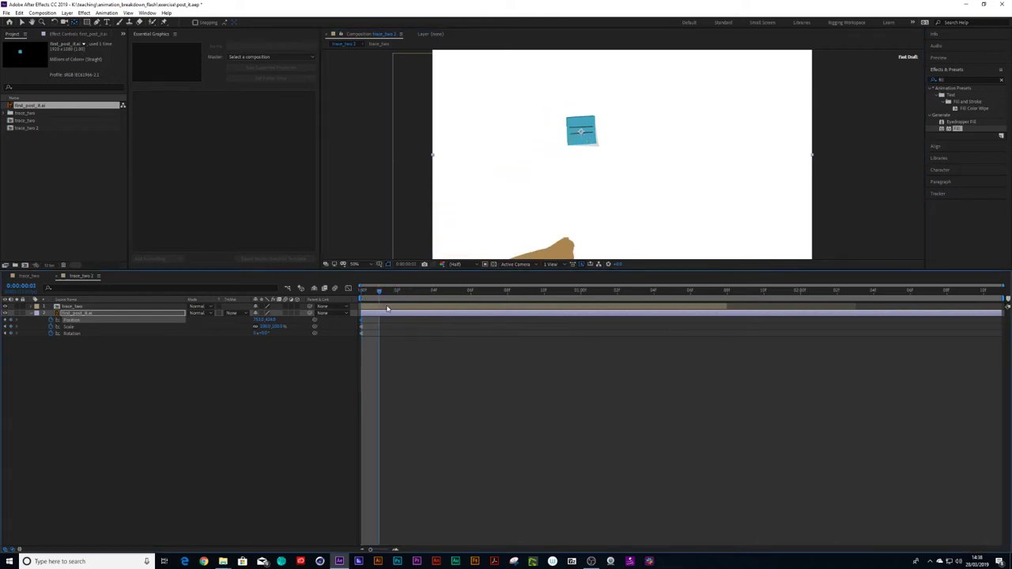
left_click(11, 320)
left_click(11, 326)
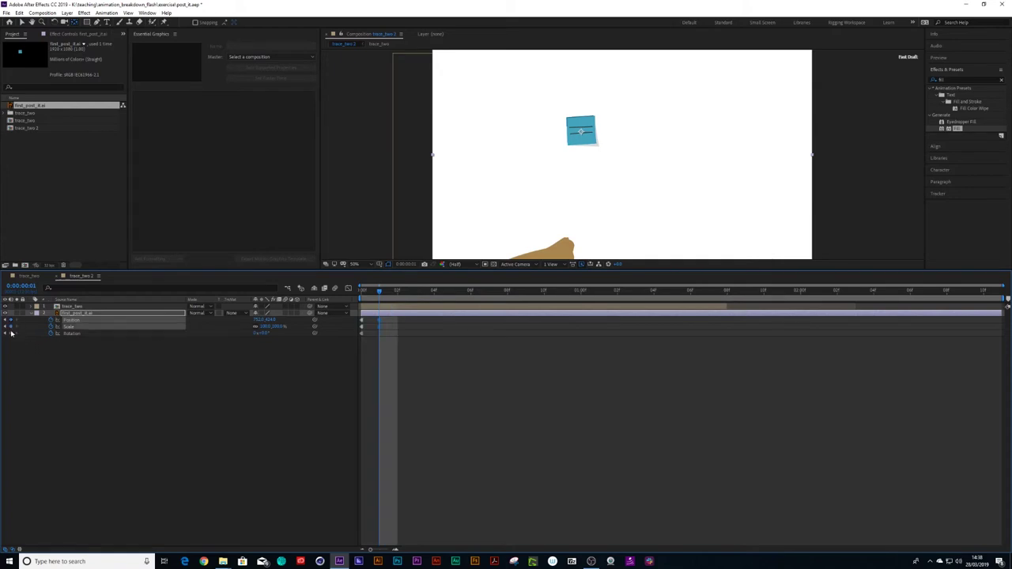
left_click(11, 334)
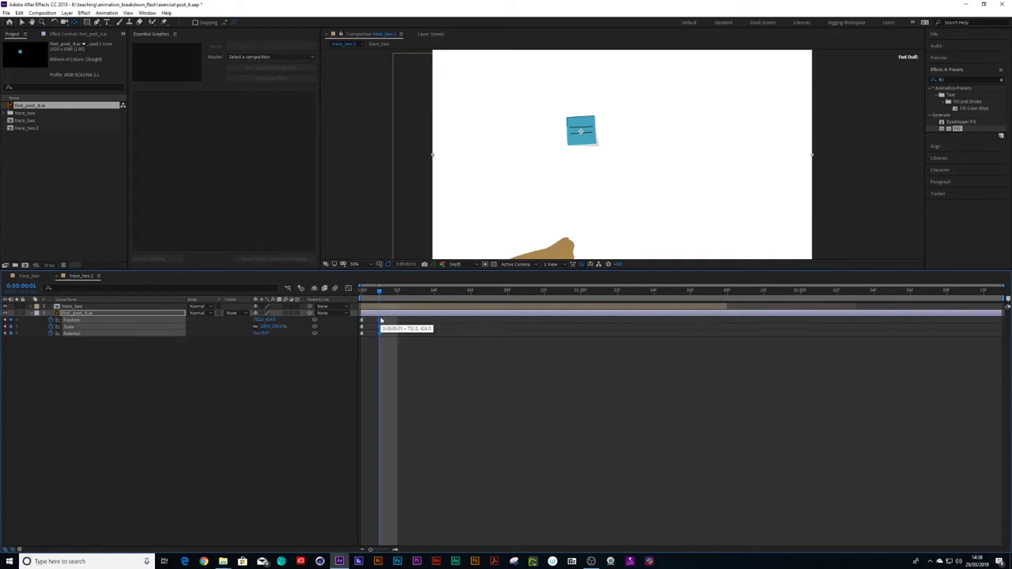
Move the post-it note down and slightly left at 0:00:00:01 so it sits behind the hand at the lower edge of the frame
key("shift+Down")
key("shift+Down")
key("shift+Down")
key("shift+Down")
key("shift+Down")
key("shift+Down")
key("shift+Down")
key("shift+Down")
key("shift+Down")
key("shift+Down")
key("shift+Down")
key("shift+Down")
key("shift+Down")
key("shift+Down")
key("shift+Down")
key("shift+Down")
key("shift+Down")
key("shift+Down")
key("shift+Down")
key("shift+Down")
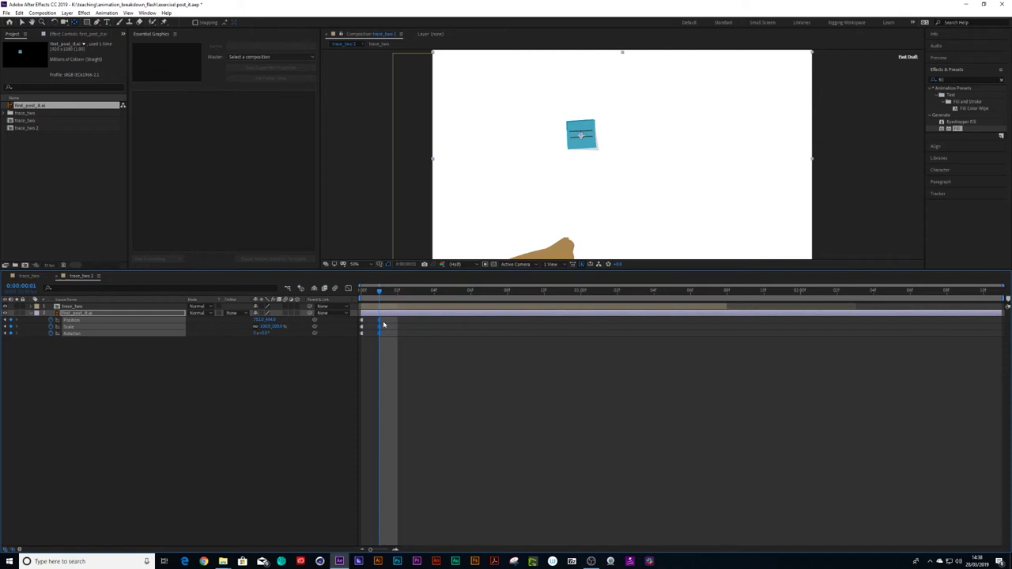
key("shift+Left")
key("shift+Left")
key("shift+Left")
key("shift+Left")
key("shift+Left")
key("shift+Up")
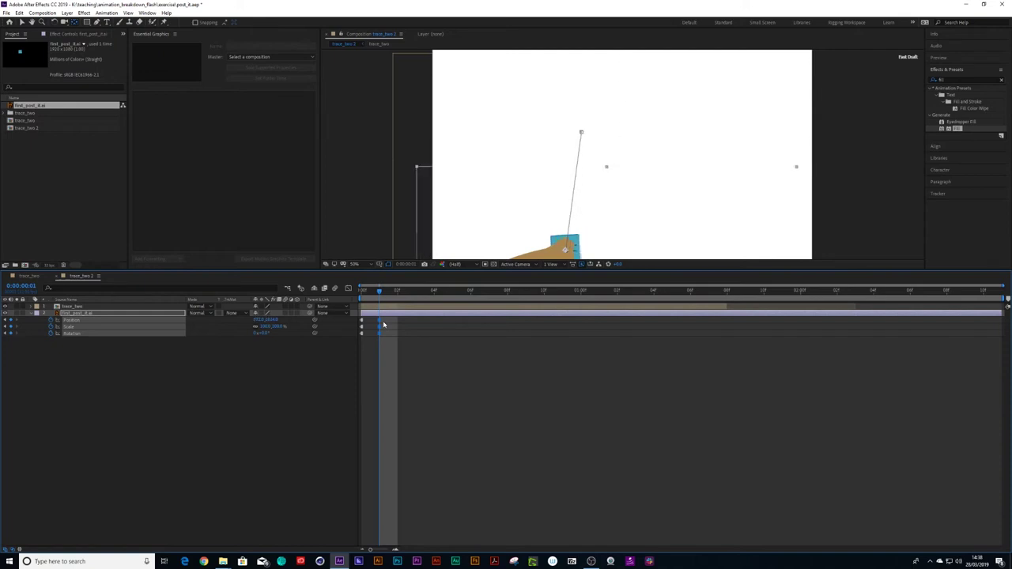
key("shift+Left")
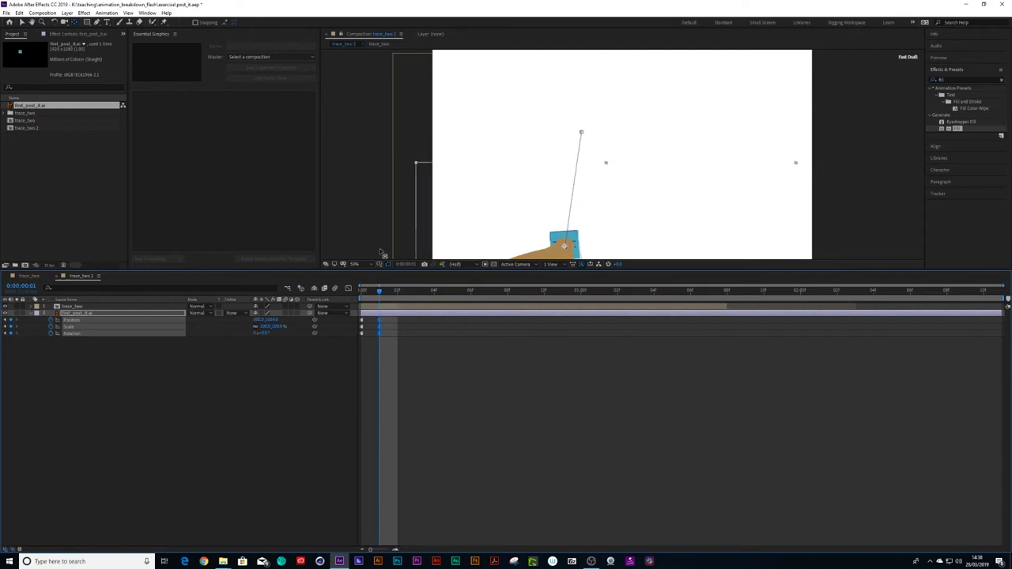
At 0:00:00:02, move the post-it note up and slightly right so it sits behind the raised hand
left_click_drag(384, 294, 395, 297)
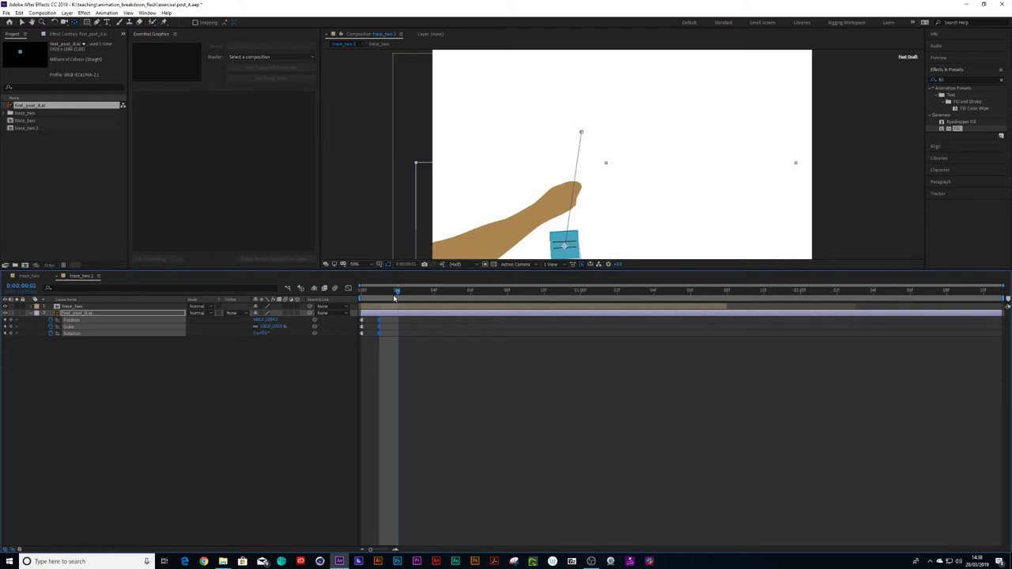
key("shift+Up")
key("shift+Up")
key("shift+Up")
key("shift+Up")
key("shift+Up")
key("shift+Up")
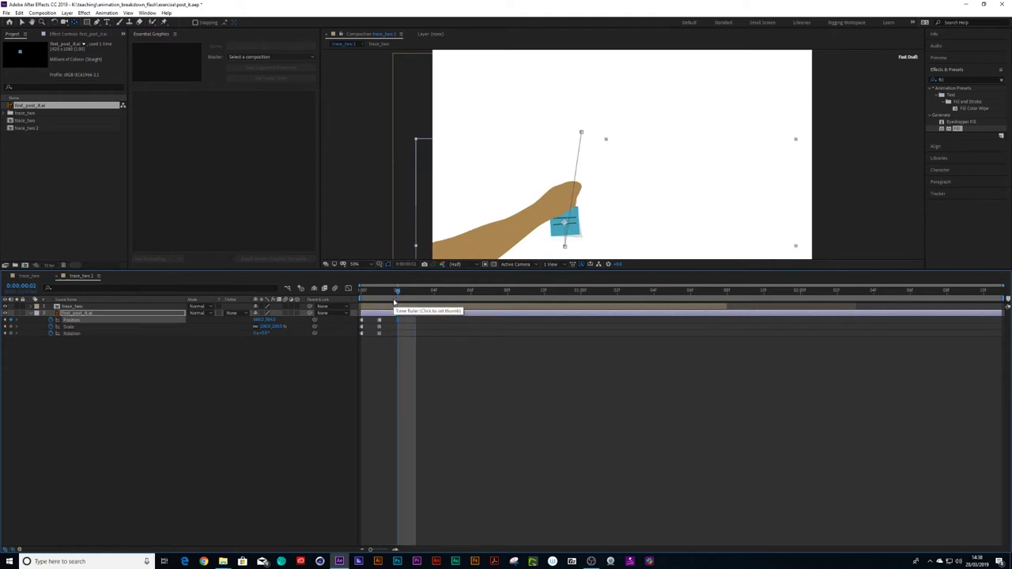
key("shift+Up")
key("shift+Up")
key("shift+Up")
key("shift+Up")
key("shift+Up")
key("shift+Up")
key("shift+Up")
key("shift+Up")
key("shift+Right")
key("shift+Right")
key("shift+Up")
key("shift+Up")
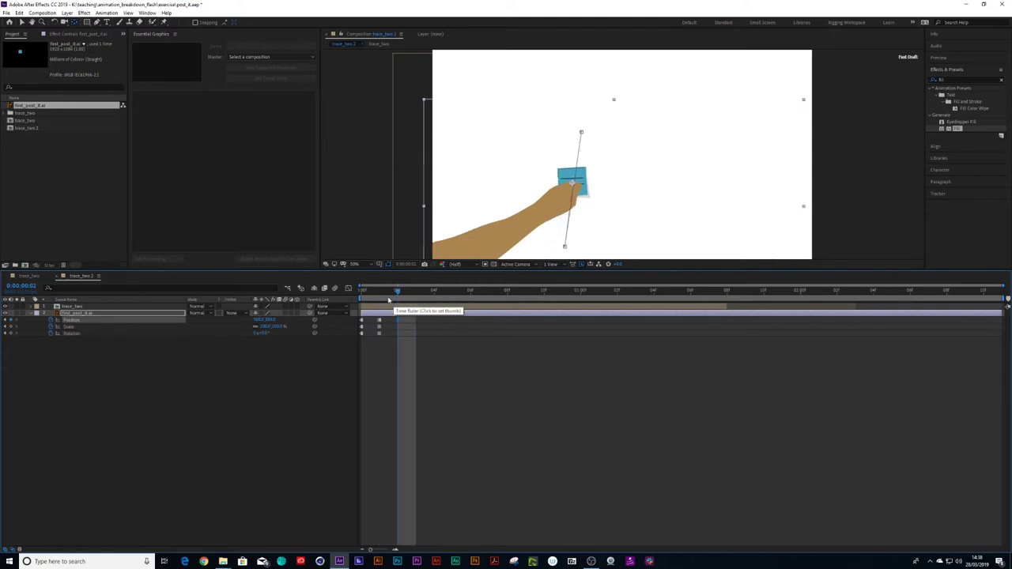
At 0:00:00:03, move the post-it note up and left so it peeks out behind the fist
left_click(417, 298)
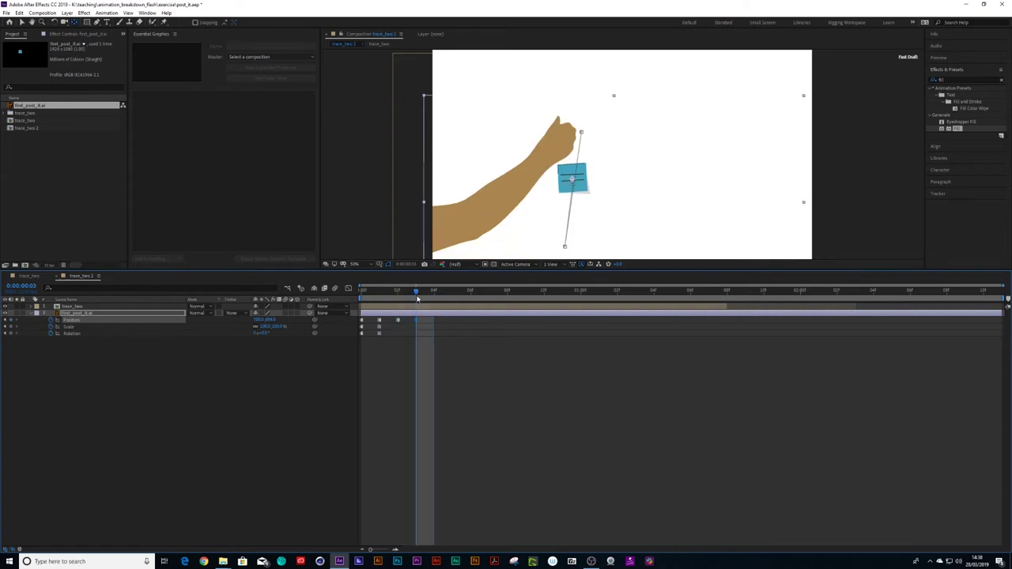
key("shift+Up")
key("shift+Up")
key("shift+Up")
key("shift+Up")
key("shift+Up")
key("shift+Up")
key("shift+Up")
key("shift+Up")
key("shift+Up")
key("shift+Up")
key("shift+Up")
key("shift+Up")
key("shift+Up")
key("shift+Up")
key("shift+Up")
key("shift+Up")
key("shift+Up")
key("shift+Up")
key("shift+Up")
key("shift+Up")
key("shift+Left")
key("shift+Left")
key("shift+Left")
key("shift+Left")
key("shift+Left")
key("shift+Left")
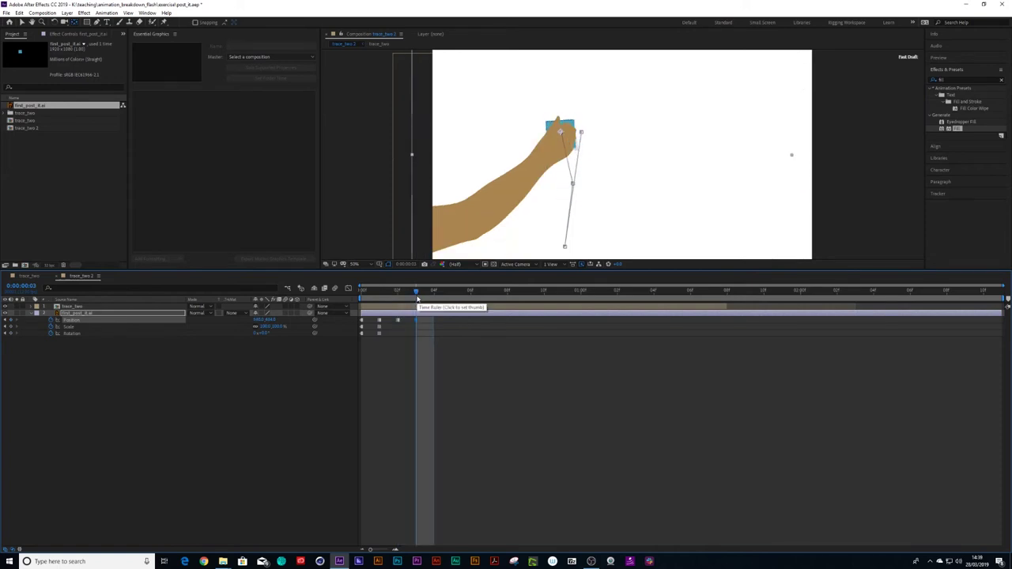
key("shift+Up")
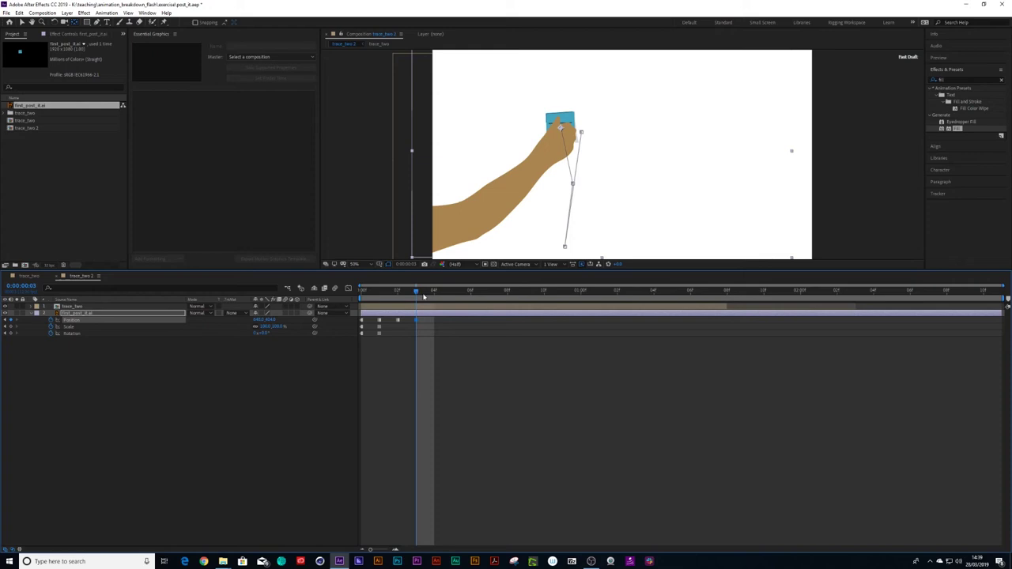
At 0:00:00:04, nudge the post-it note up and slightly right to follow the hand
left_click(432, 298)
key("shift+Up")
key("shift+Up")
key("shift+Up")
key("shift+Up")
key("shift+Up")
key("shift+Up")
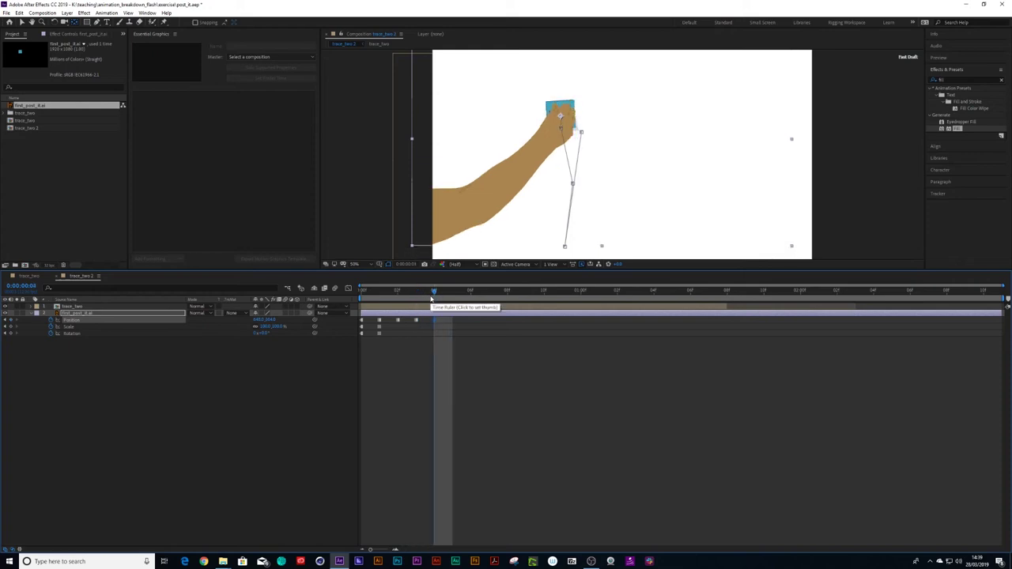
key("shift+Right")
key("shift+Right")
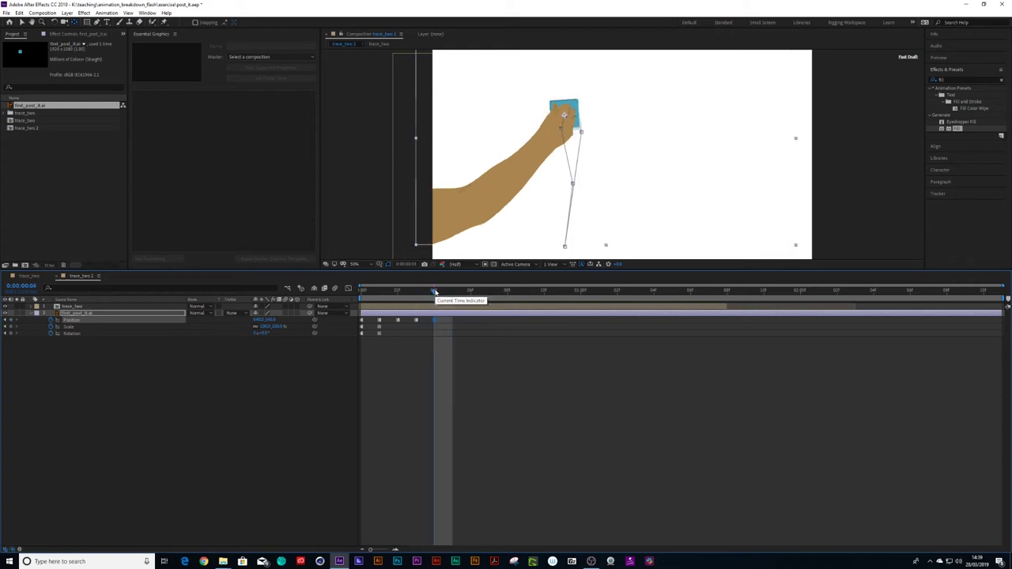
At 0:00:00:05, nudge the post-it note slightly up and right to keep it aligned with the hand
left_click(454, 298)
key("shift+Up")
key("shift+Up")
key("shift+Up")
key("shift+Up")
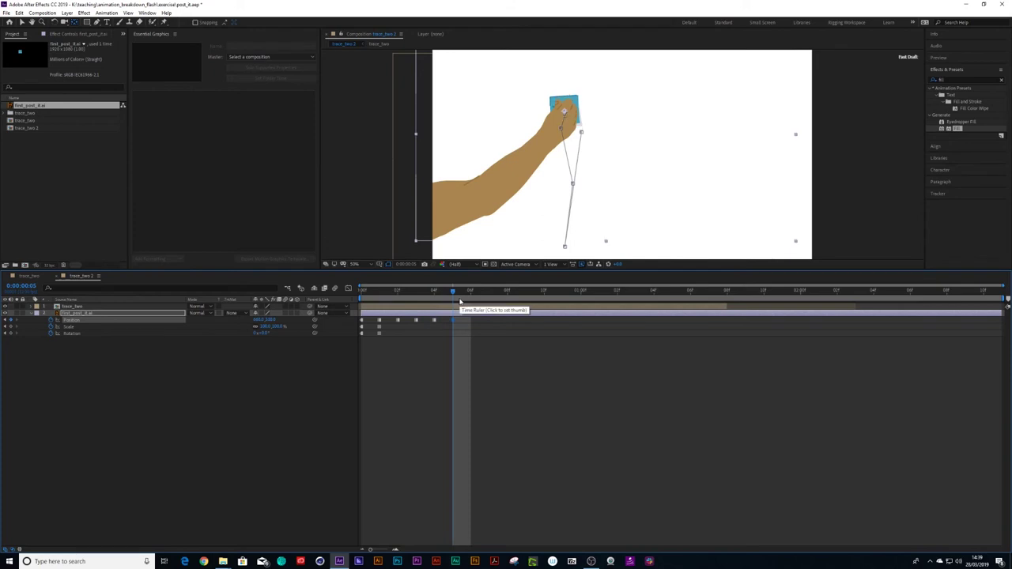
key("shift+Right")
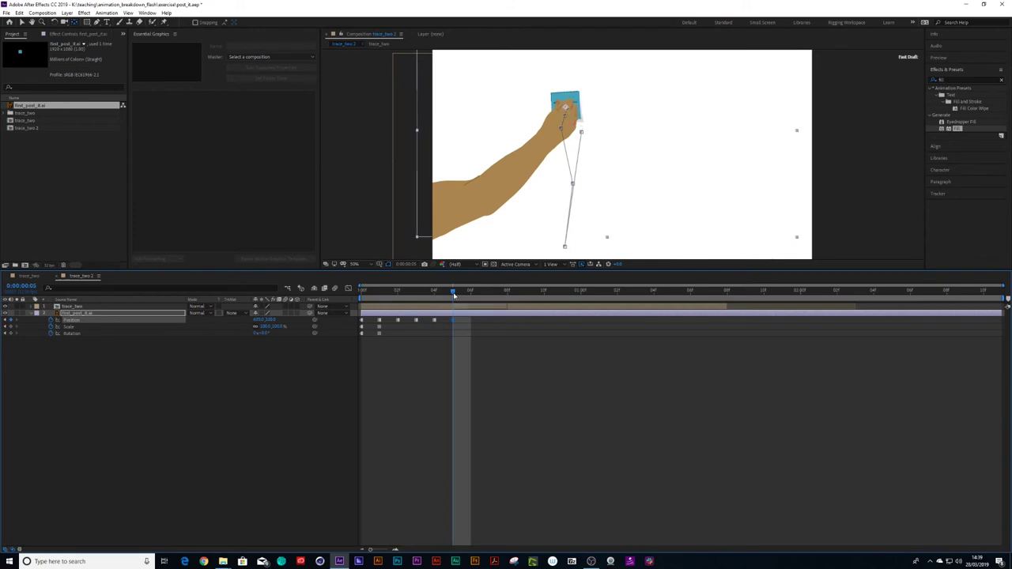
At 0:00:00:06, nudge the post-it note one step right and one step down with the hand
left_click(470, 297)
key("shift+Right")
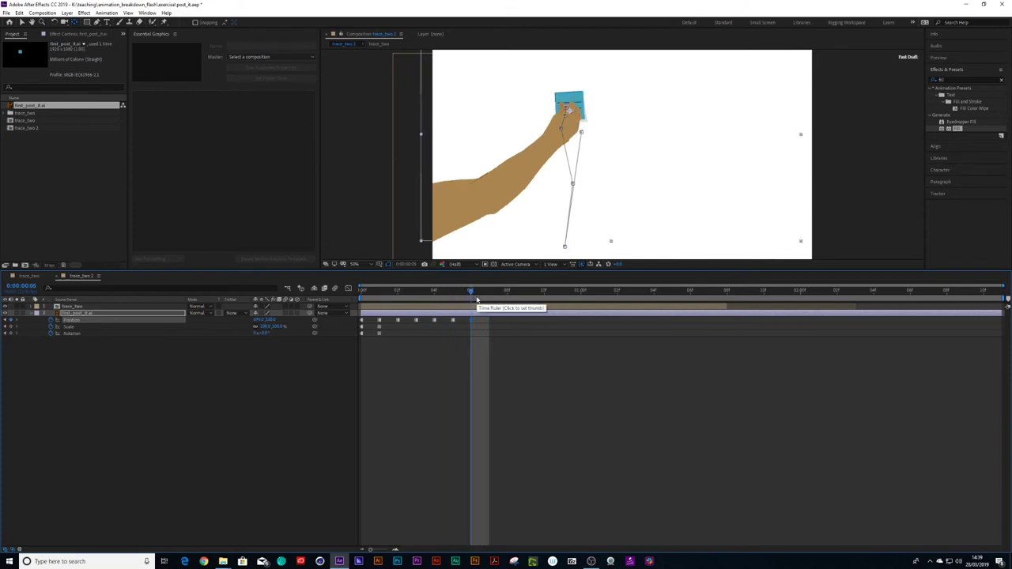
key("shift+Down")
At 0:00:00:07, shift the post-it note slightly down and right, fine-tuning its position behind the fingers
left_click(490, 298)
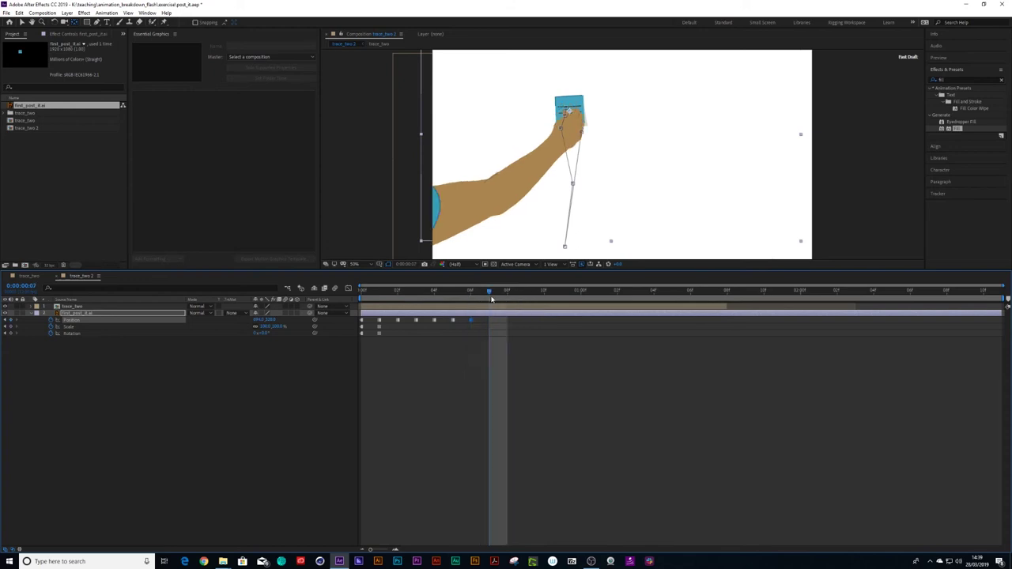
key("shift+Down")
key("shift+Right")
key("Down")
key("Down")
key("Down")
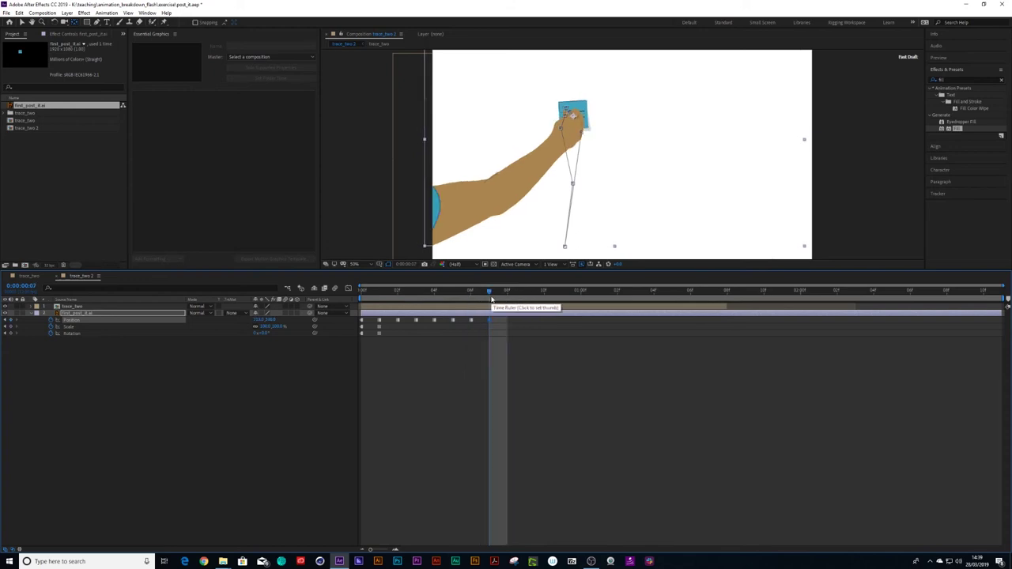
key("Left")
key("Left")
At 0:00:00:08, nudge the post-it note slightly down to follow the hand
left_click(506, 299)
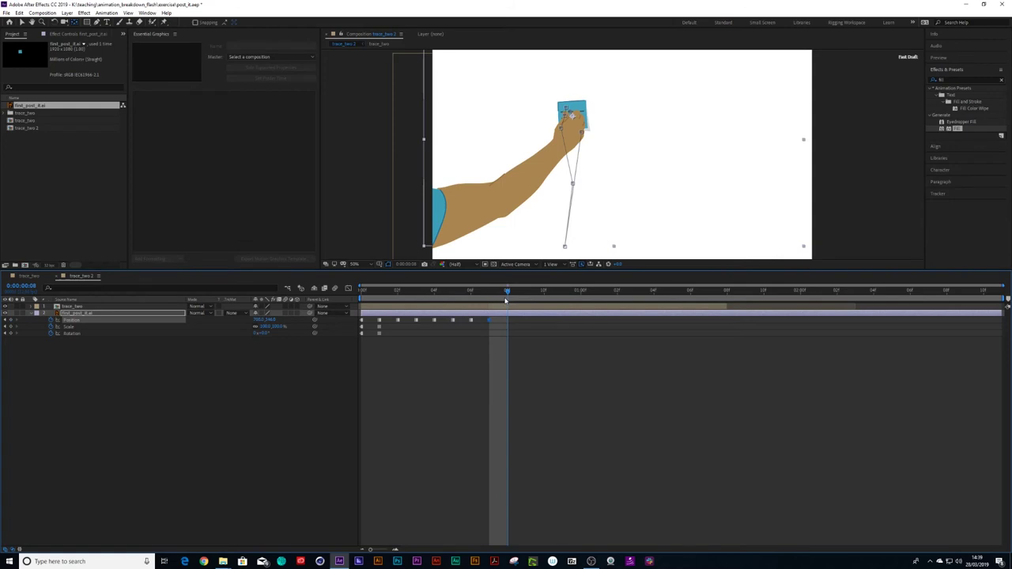
key("shift+Down")
key("shift+Down")
key("shift+Right")
key("shift+Right")
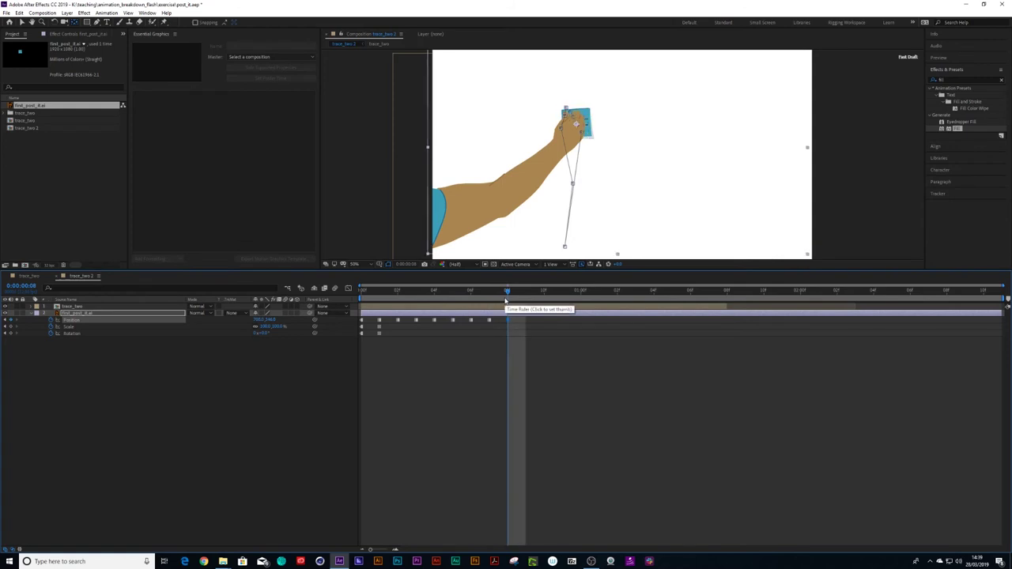
key("shift+Up")
key("shift+Left")
key("shift+Left")
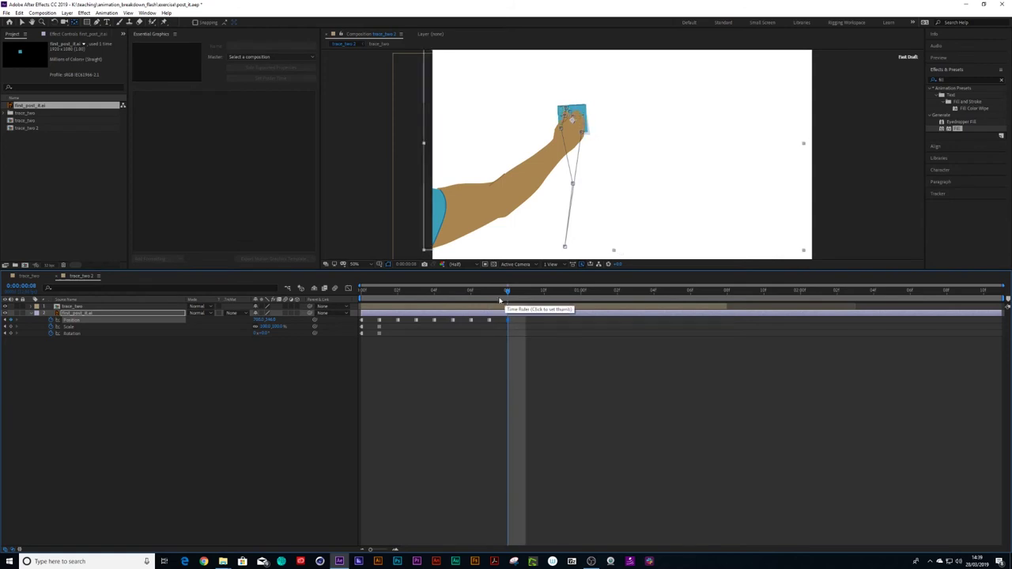
Copy the Position, Scale and Rotation keyframes from 0:00:00:00 to 0:00:00:08 and preview the animation from the start
left_click_drag(367, 317, 358, 337)
key("ctrl+c")
key("ctrl+v")
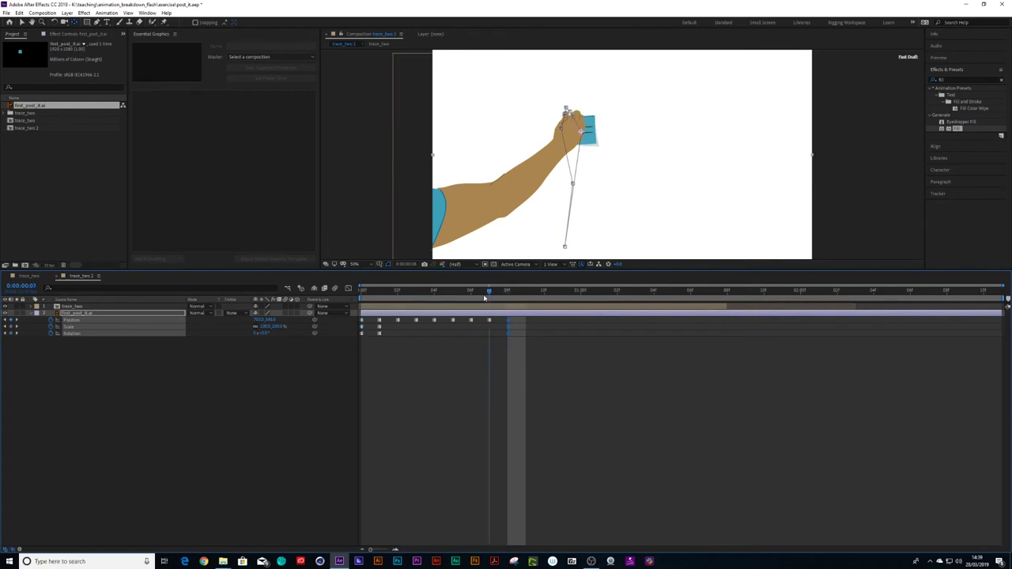
key("Home")
key("space")
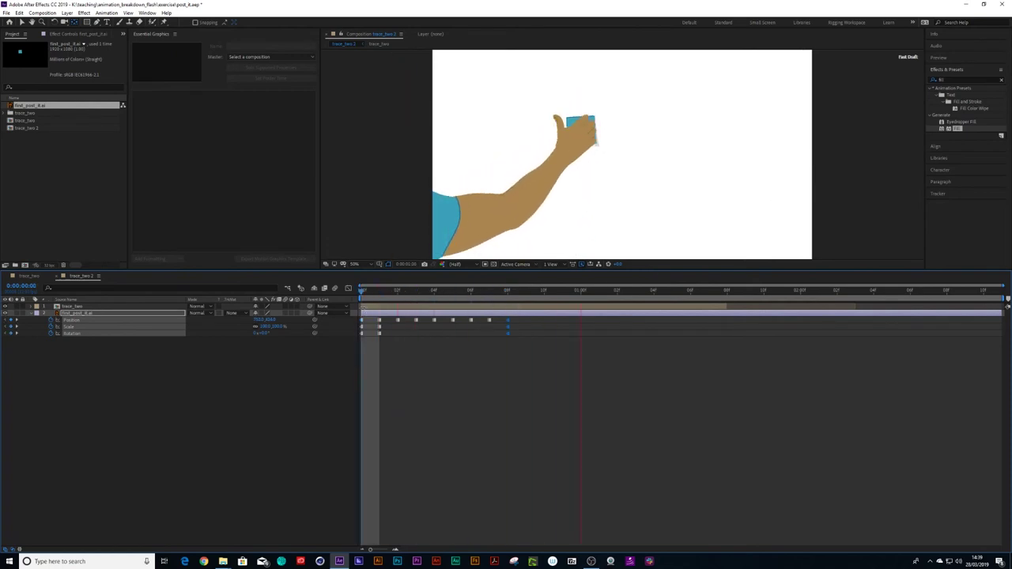
key("space")
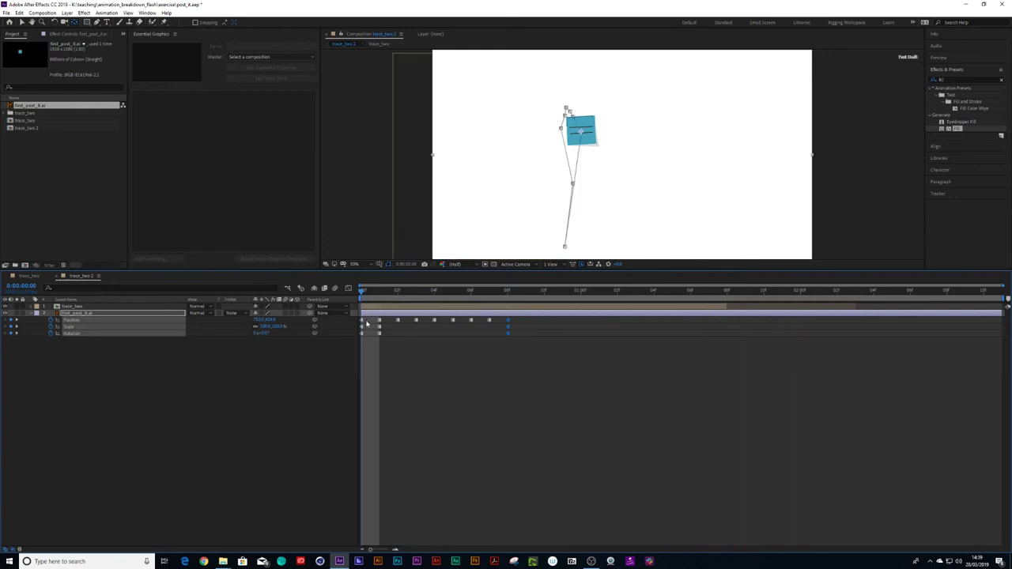
Replace the post-it note's keyframes at 0:00:00:00 with new Position, Scale and Rotation keyframes that place it below the visible frame
left_click_drag(366, 324, 357, 340)
key("Delete")
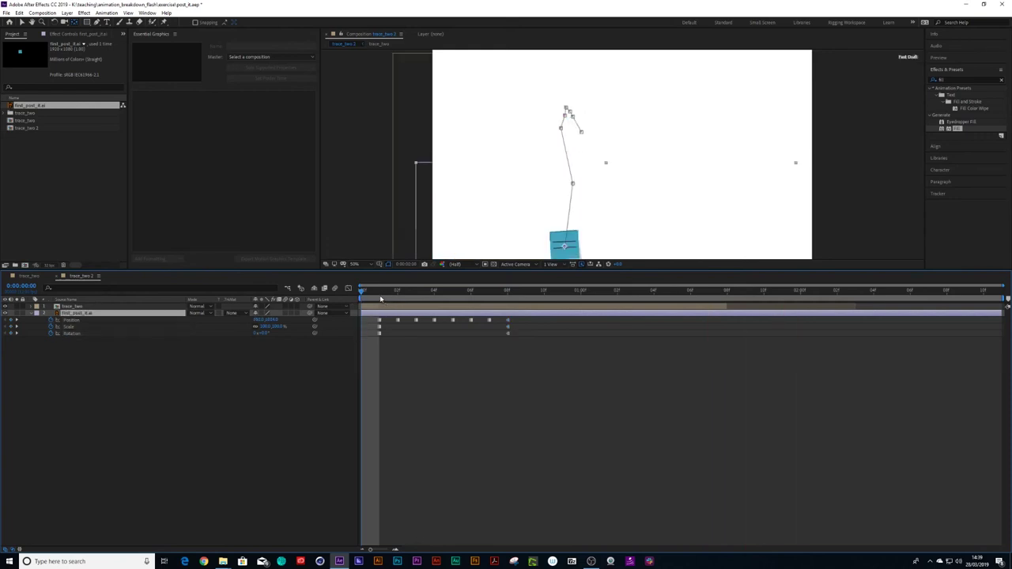
left_click_drag(381, 292, 329, 313)
left_click_drag(18, 318, 8, 338)
key("comma")
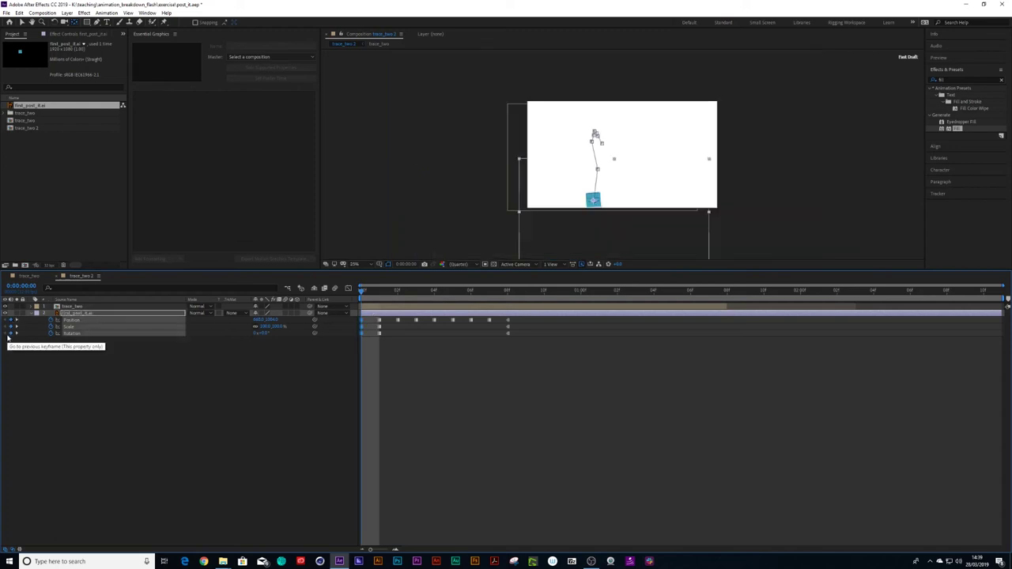
key("period")
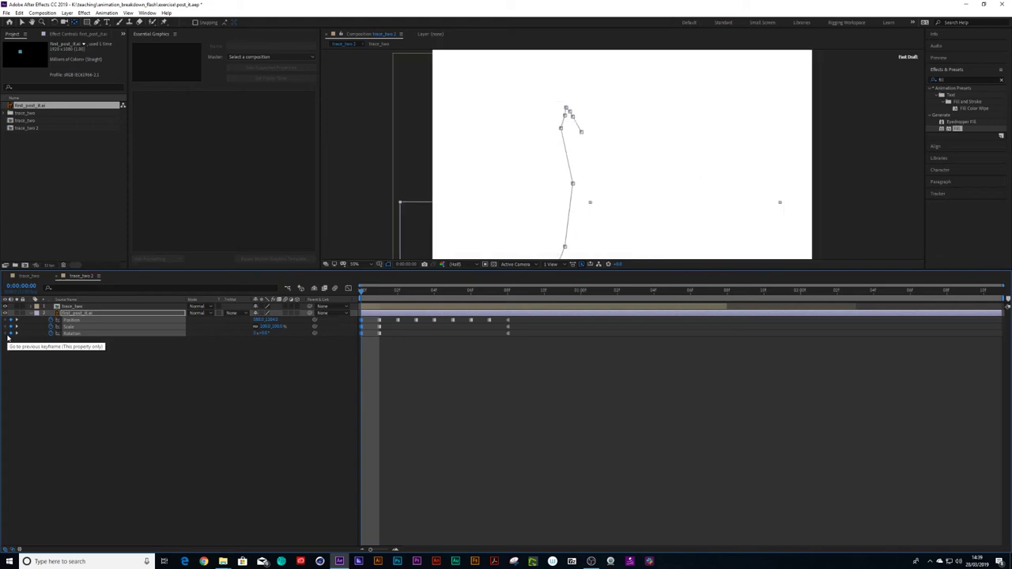
Scrub and play the composition to check the post-it note's motion with the hand
left_click_drag(427, 291, 353, 309)
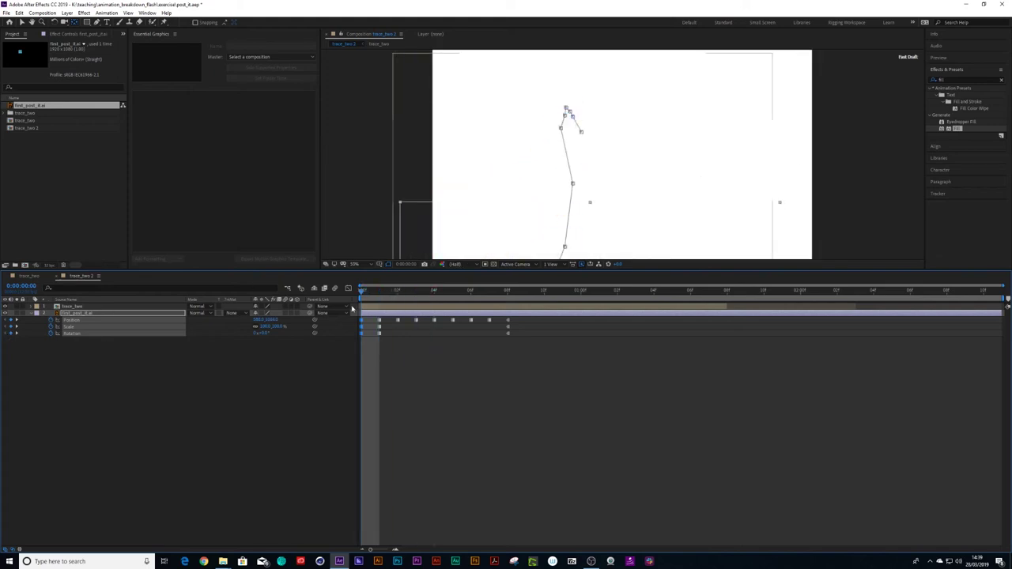
key("space")
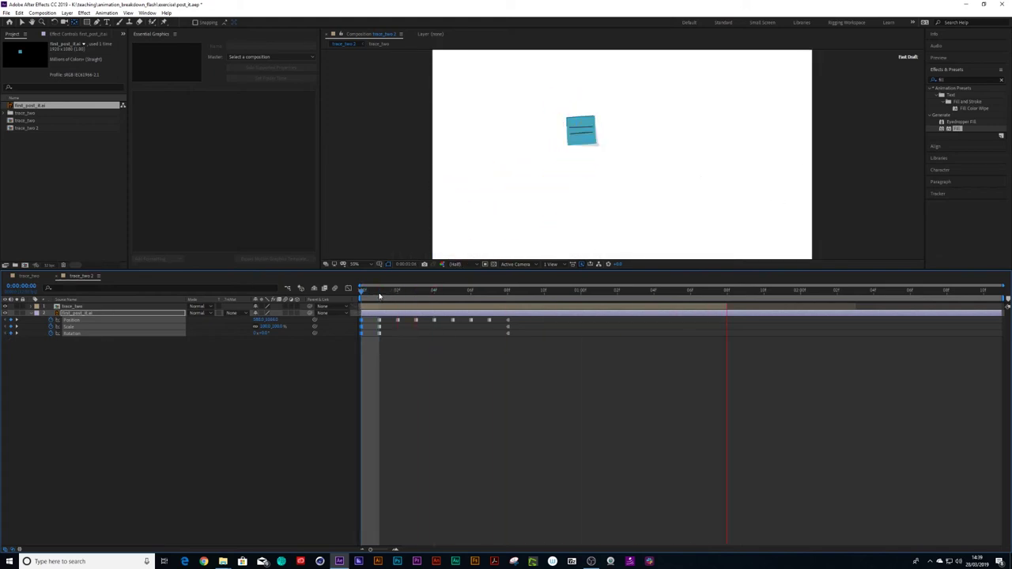
left_click(395, 292)
At 0:00:00:01, unlink the post-it note's Scale proportions, narrow its width to about 64%, and check the result up to 0:00:00:07
left_click(379, 299)
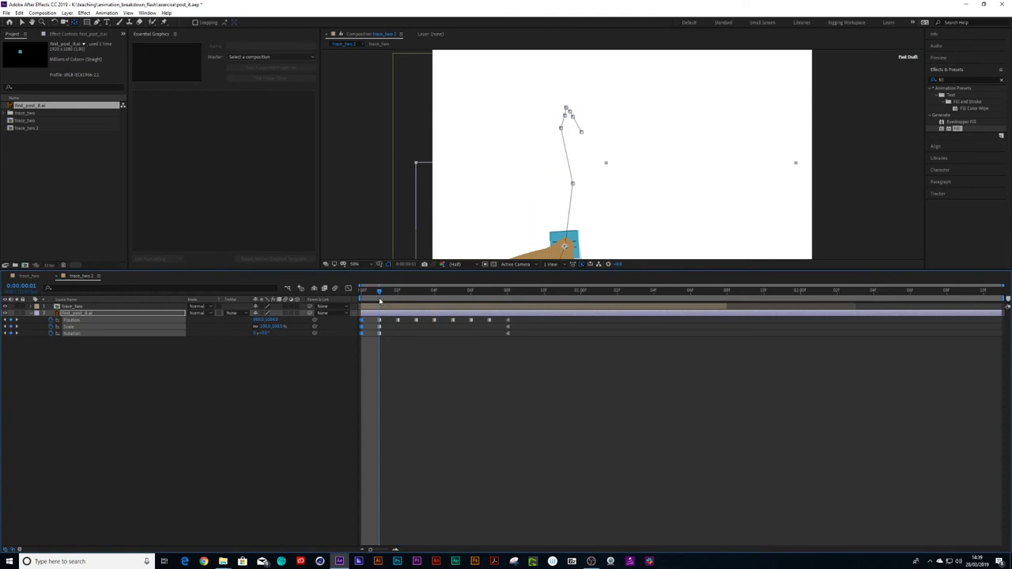
mouse_move(379, 299)
left_mouse_down()
mouse_move(433, 303)
mouse_move(387, 307)
left_mouse_up()
left_click(211, 361)
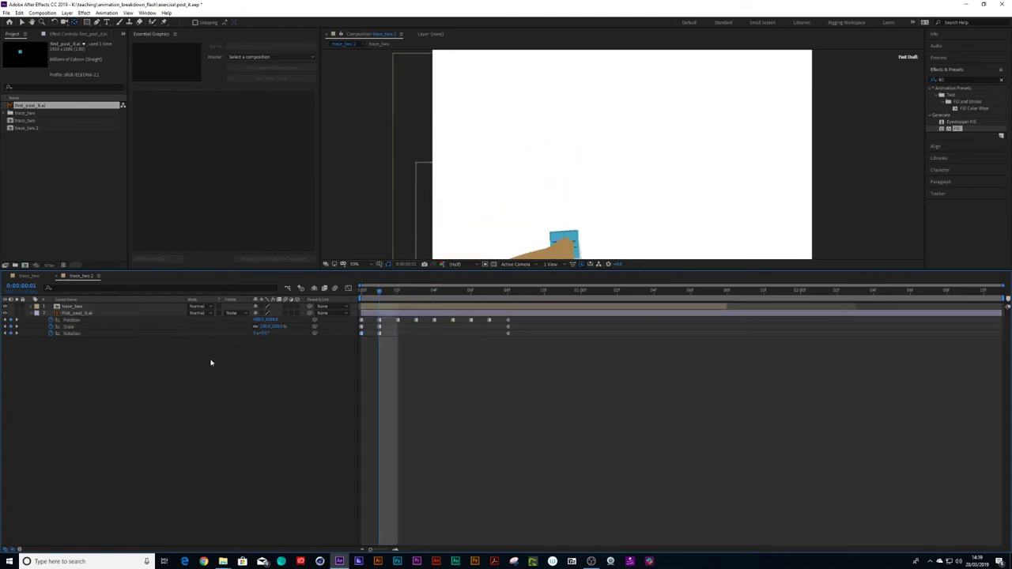
left_click(253, 327)
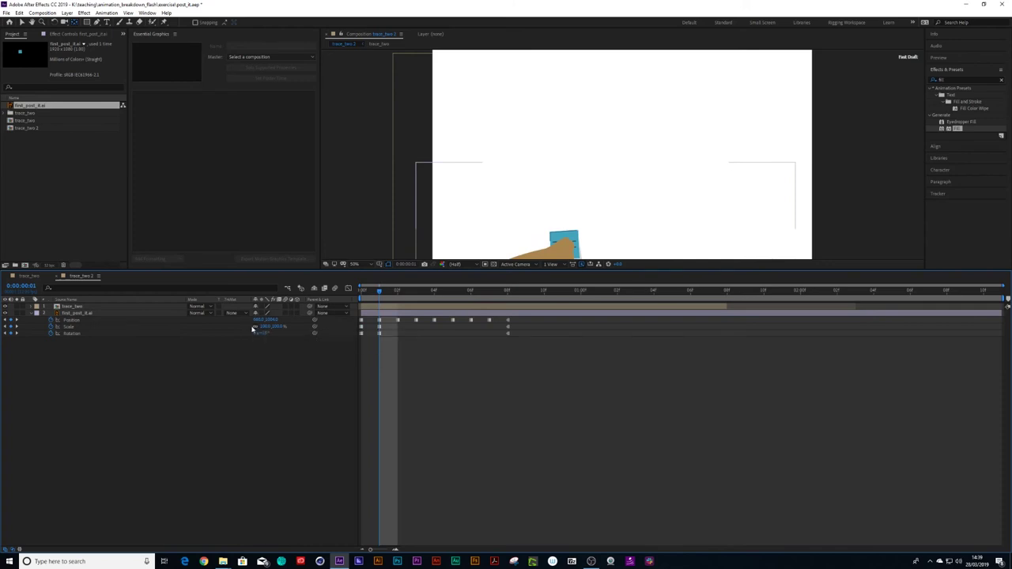
mouse_move(271, 326)
left_mouse_down()
mouse_move(277, 332)
mouse_move(263, 337)
left_mouse_up()
key("ctrl+z")
left_click(255, 326)
key("ctrl+z")
left_click(341, 310)
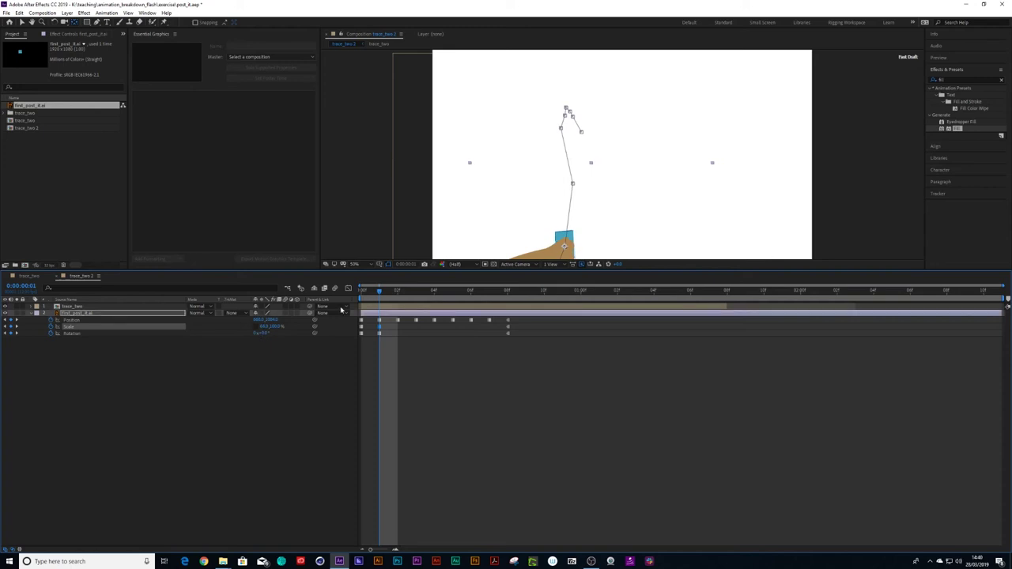
left_click_drag(380, 292, 485, 317)
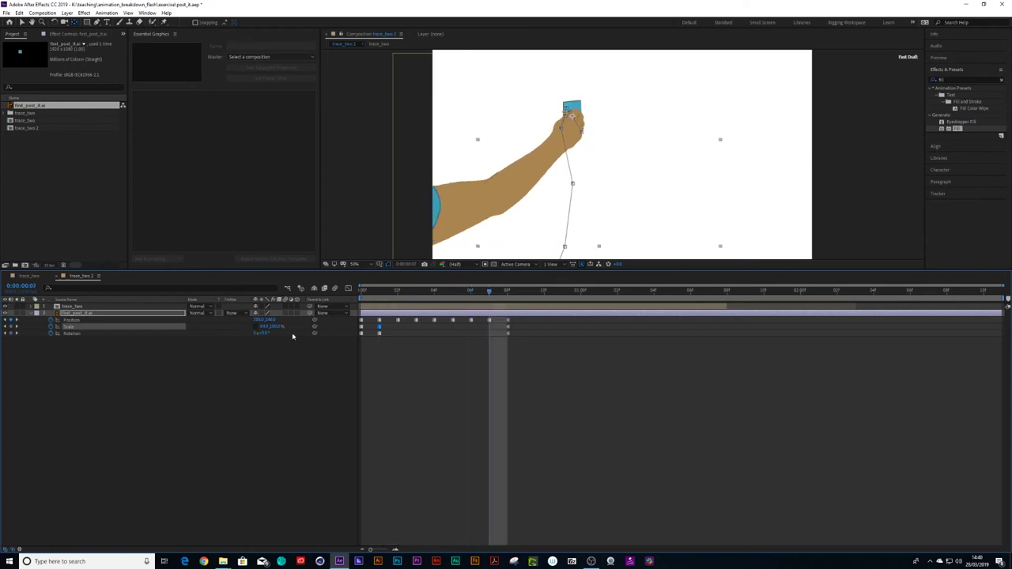
Set the post-it note's Scale width to 100% at 0:00:00:07 and 80% at 0:00:00:06, and preview the motion
left_click(266, 326)
type("160")
key("Return")
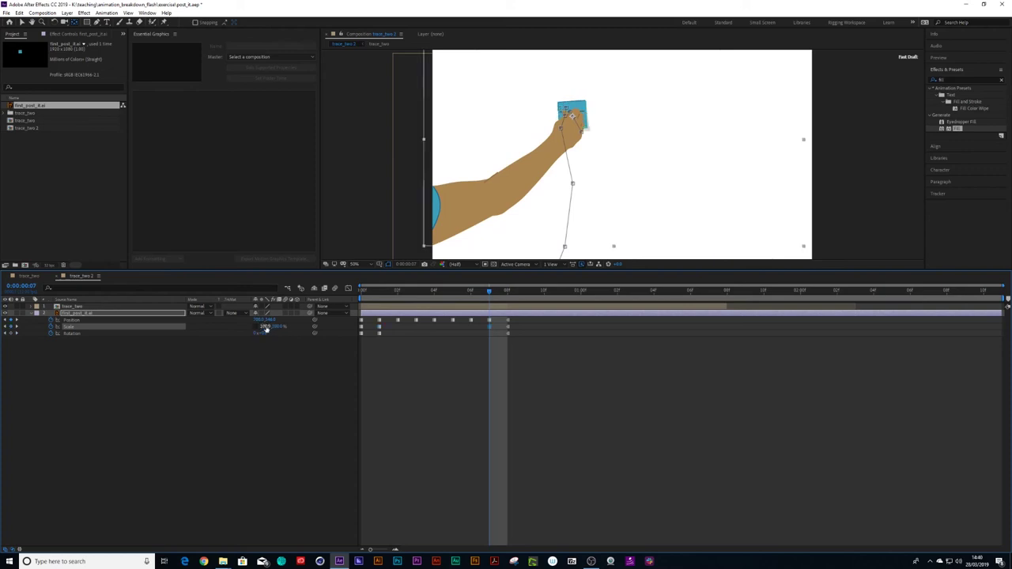
left_click(477, 300)
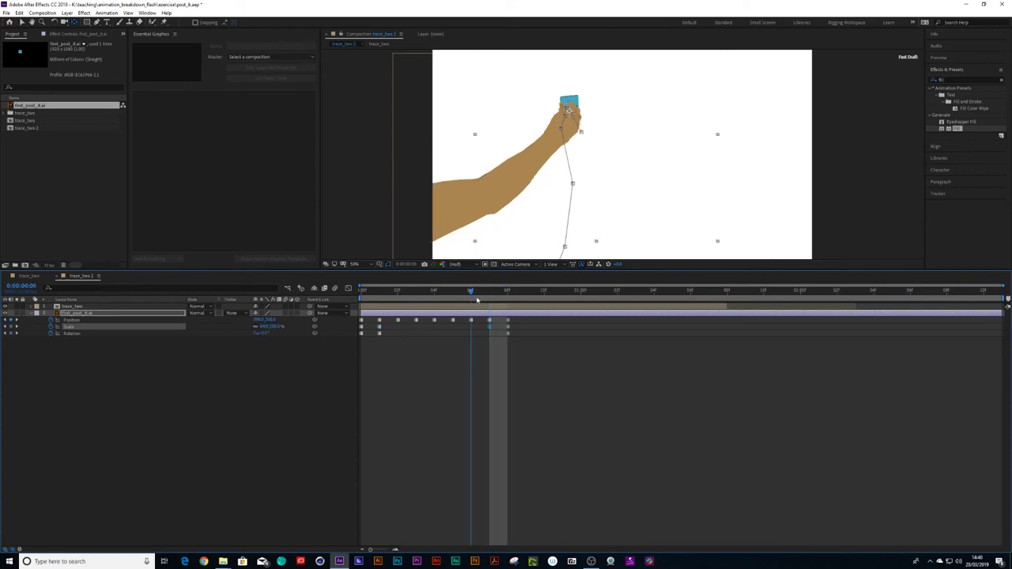
left_click(267, 325)
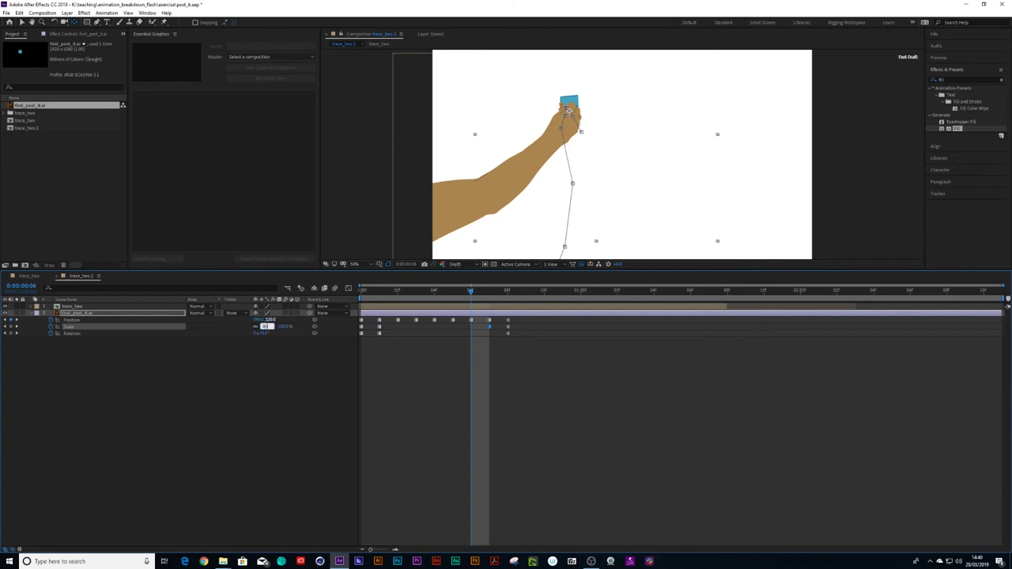
type("80")
key("Return")
left_click_drag(472, 292, 397, 300)
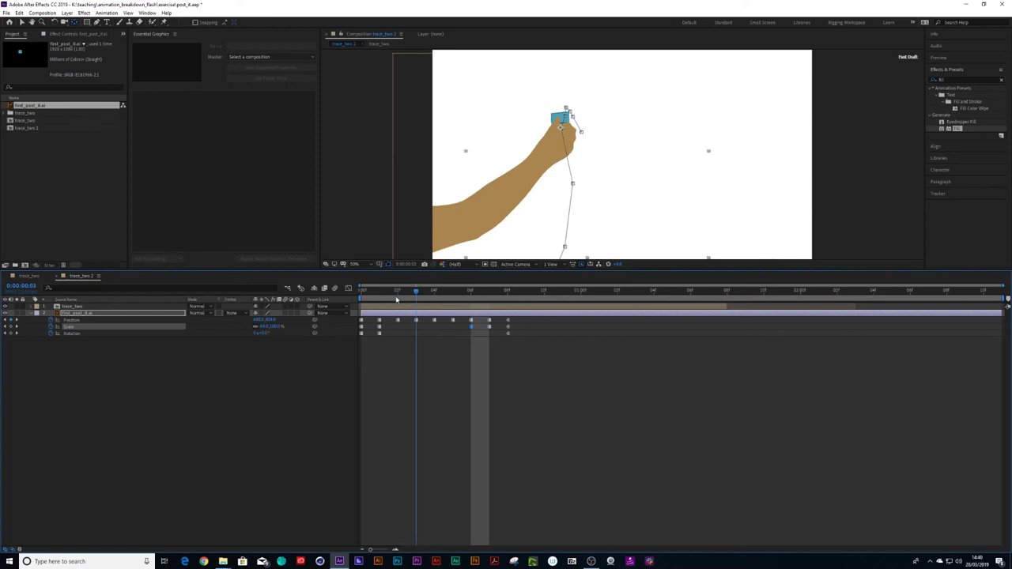
key("space")
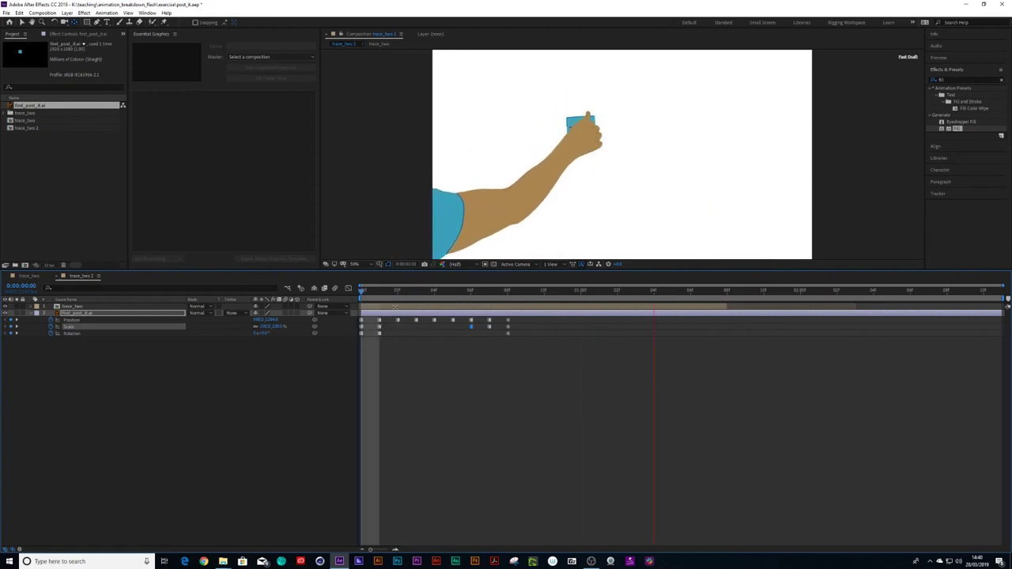
left_click_drag(380, 292, 563, 302)
At 0:00:00:01, rotate the post-it note about 19° counter-clockwise and nudge it left to fit the hand
left_click_drag(422, 293, 374, 313)
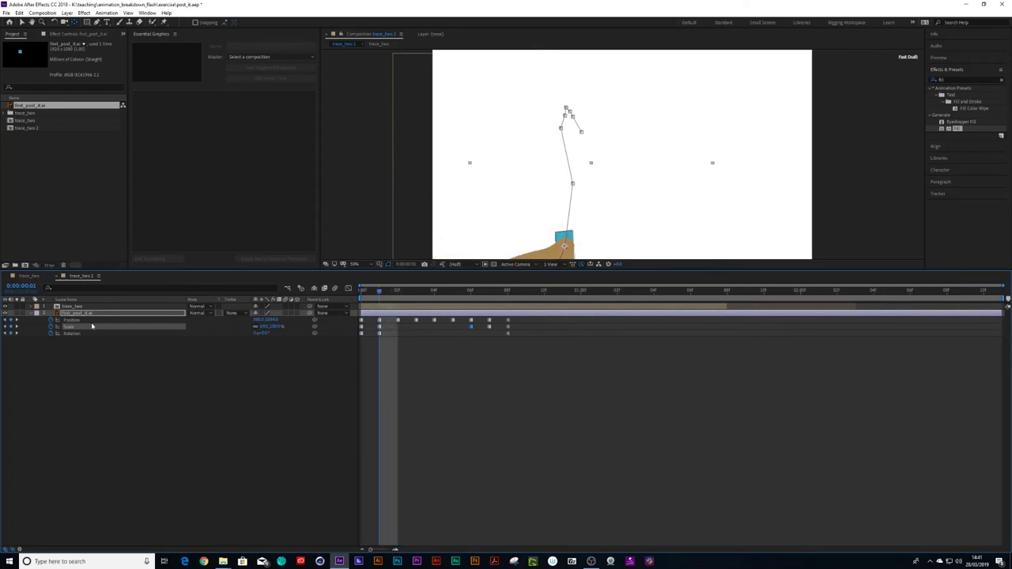
left_click_drag(258, 332, 286, 333)
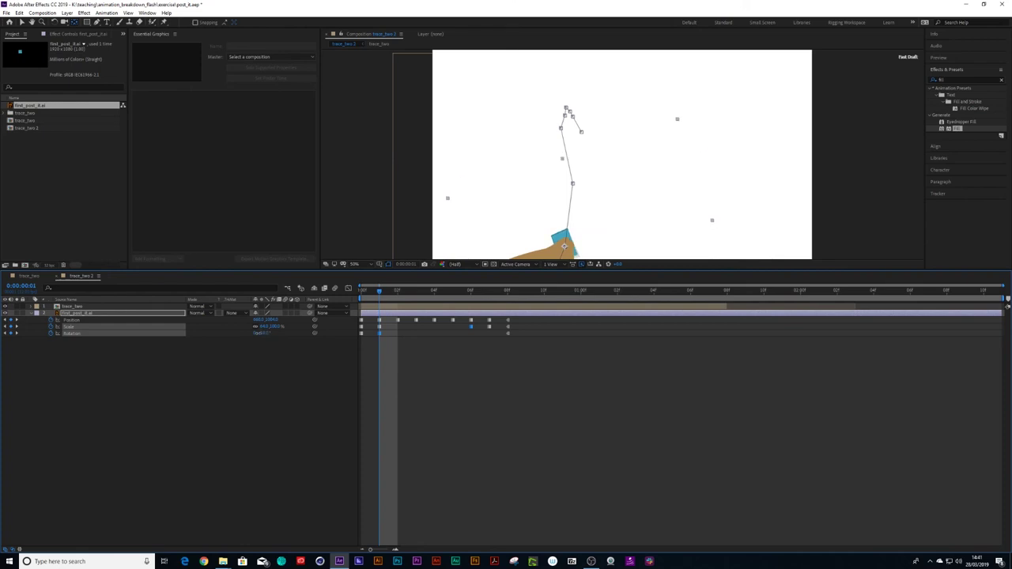
key("shift+Left")
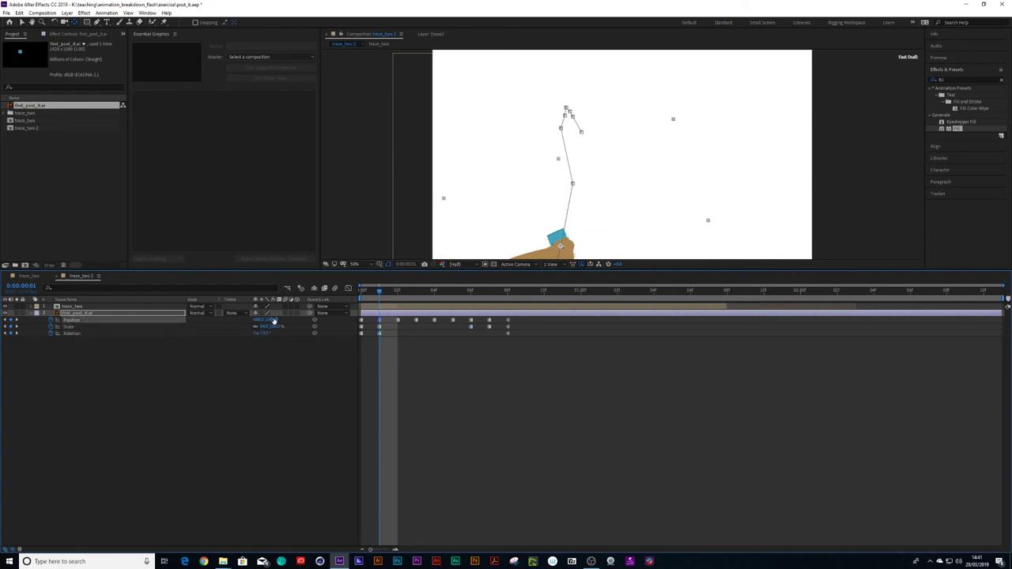
Set the post-it note's Rotation to 11° at 0:00:00:05
left_click_drag(380, 292, 446, 298)
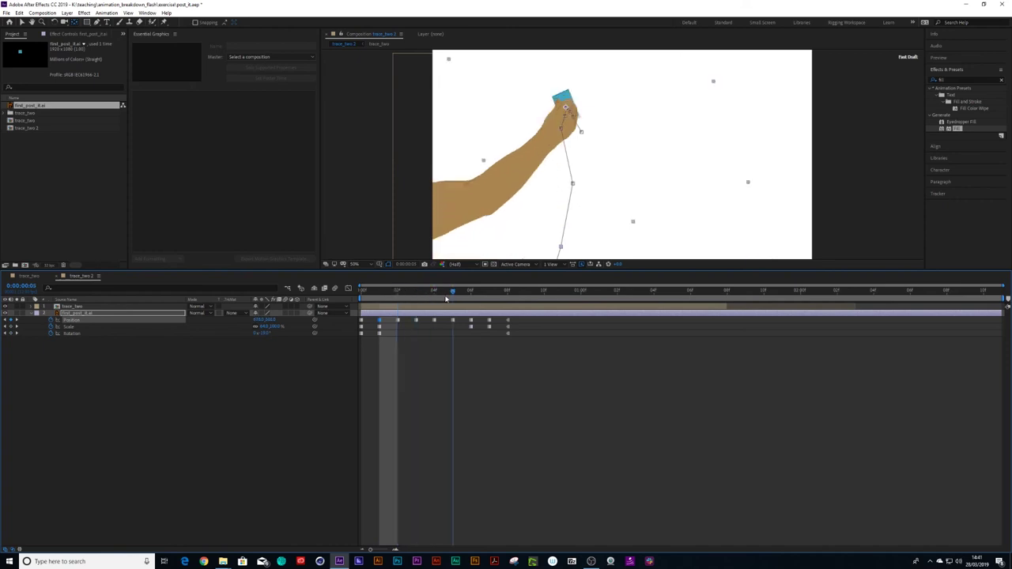
left_click_drag(265, 335, 285, 342)
At 0:00:00:07, select all of the post-it note's Position keyframes and nudge the whole motion path slightly vertically
left_click_drag(453, 293, 489, 328)
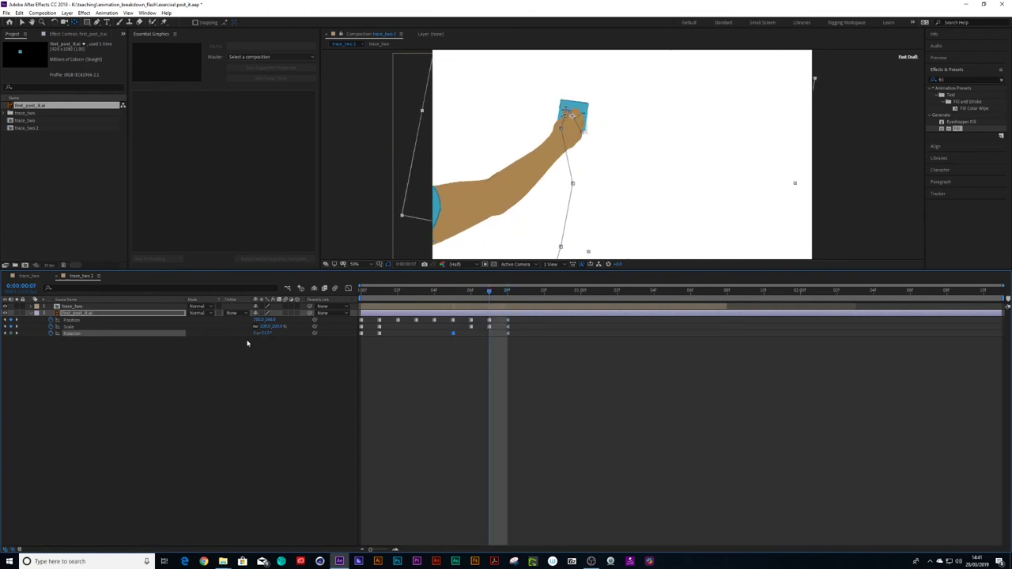
left_click(75, 321)
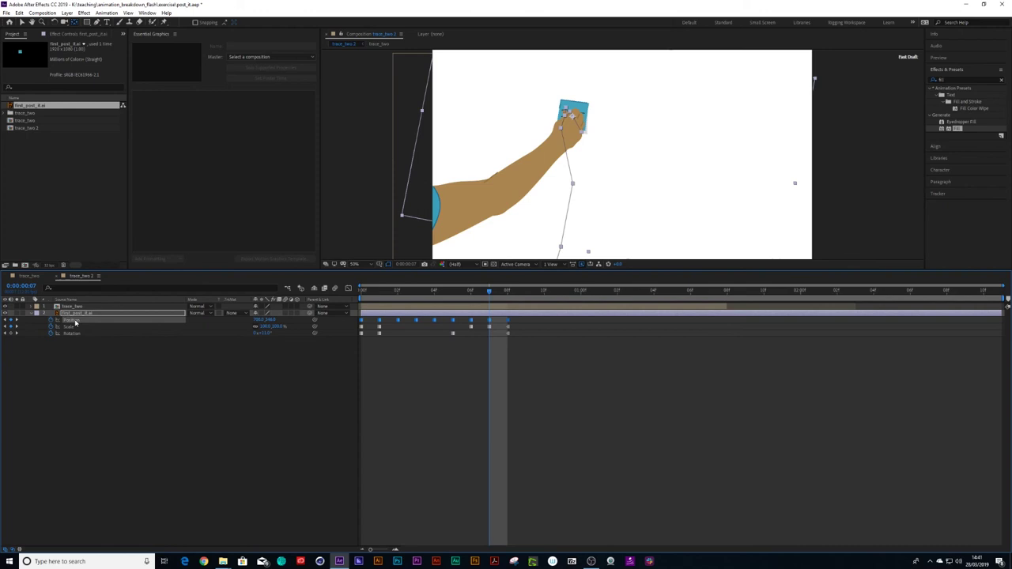
key("shift+Down")
key("shift+Up")
key("Up")
key("Up")
left_click(500, 321)
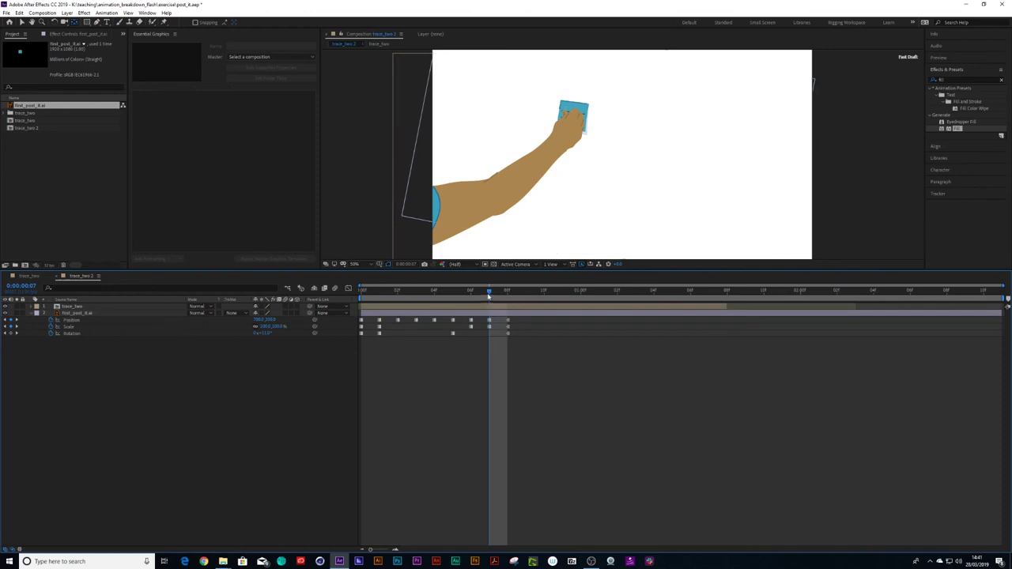
Move only the 0:00:00:07 Position keyframe of the post-it note slightly down and play back the animation
mouse_move(489, 295)
left_mouse_down()
mouse_move(476, 295)
mouse_move(490, 297)
left_mouse_up()
left_click(489, 320)
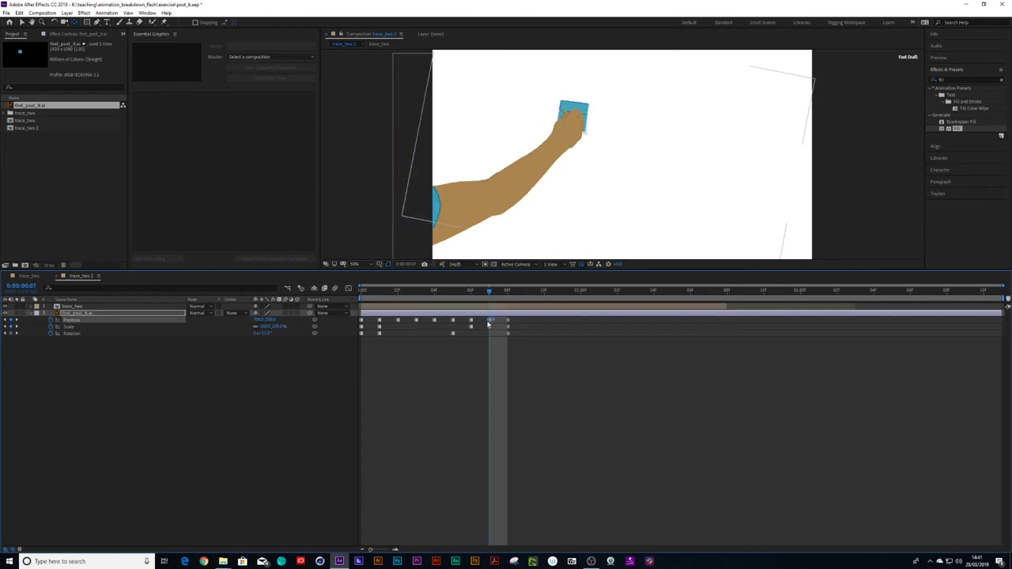
key("Down")
key("Down")
key("Down")
key("Down")
key("Down")
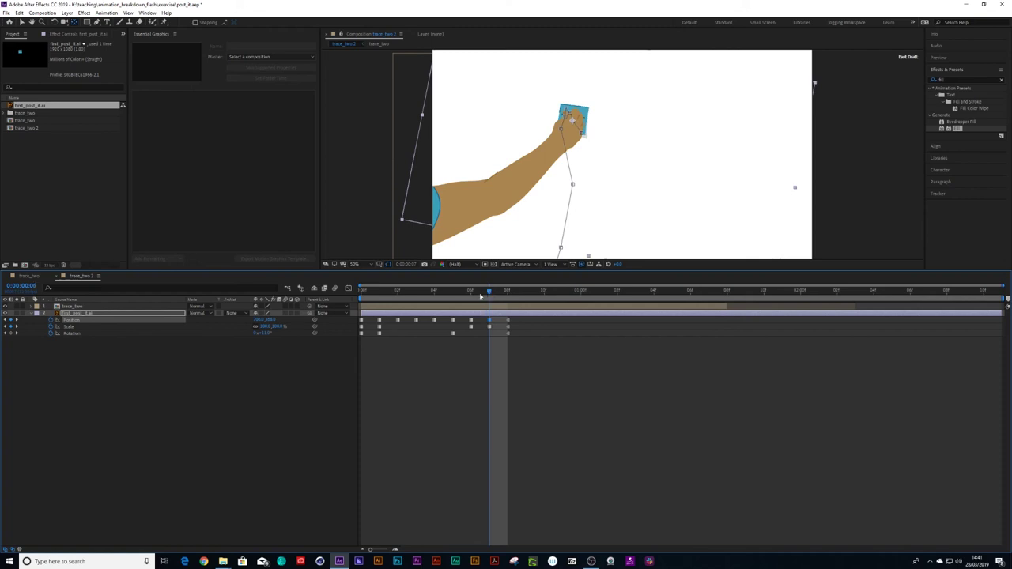
left_click_drag(480, 297, 440, 312)
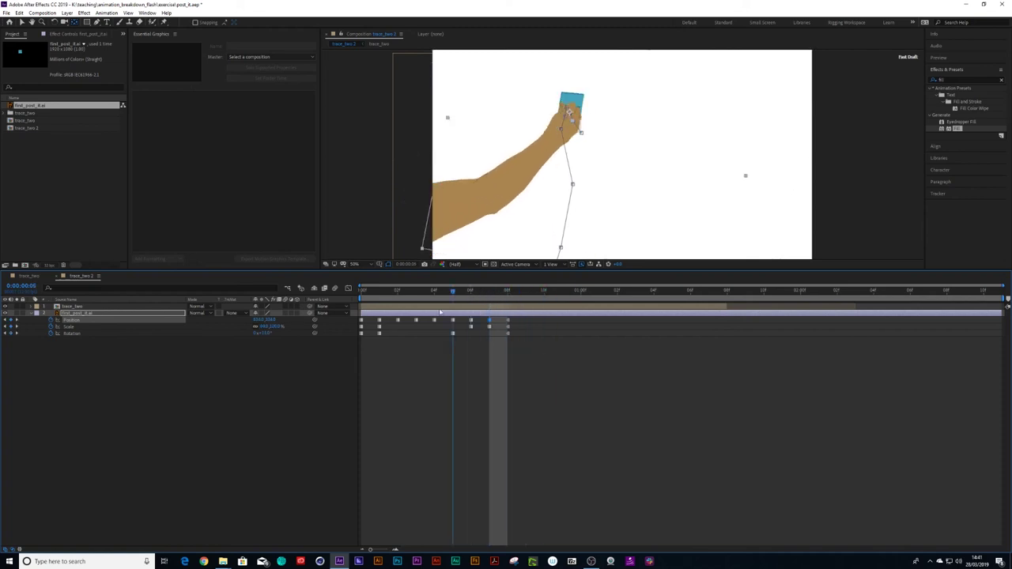
key("space")
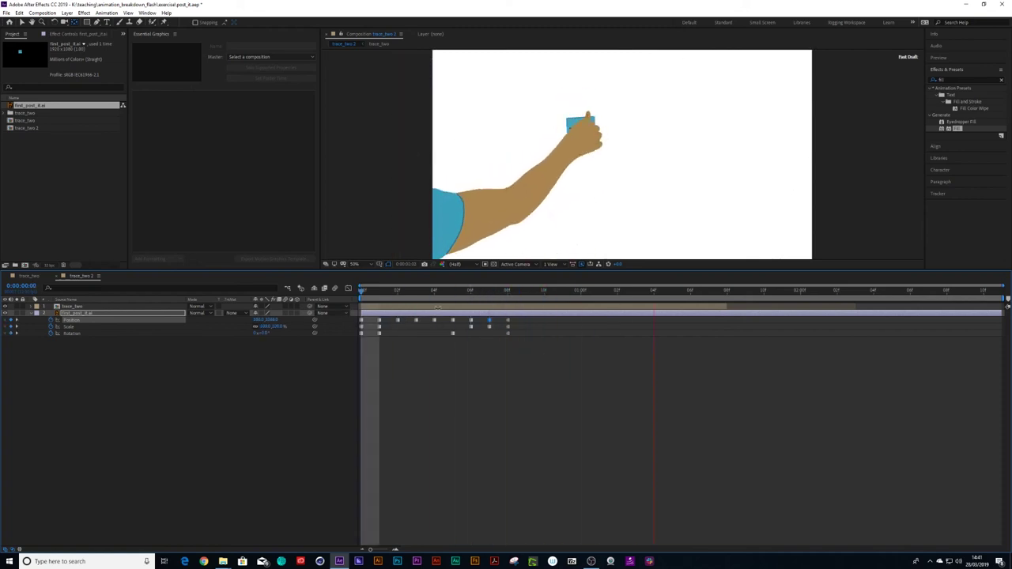
At 0:00:00:07, shift the post-it note right and down so it sits partly behind the fingers, near its final placement
left_click_drag(467, 290, 498, 309)
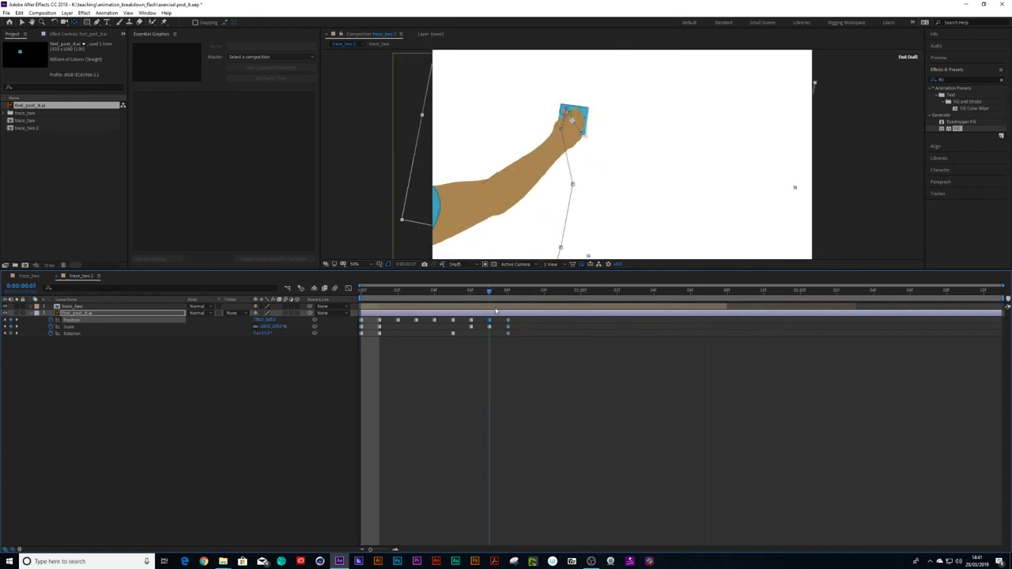
key("shift+Right")
key("shift+Right")
key("shift+Down")
key("shift+Down")
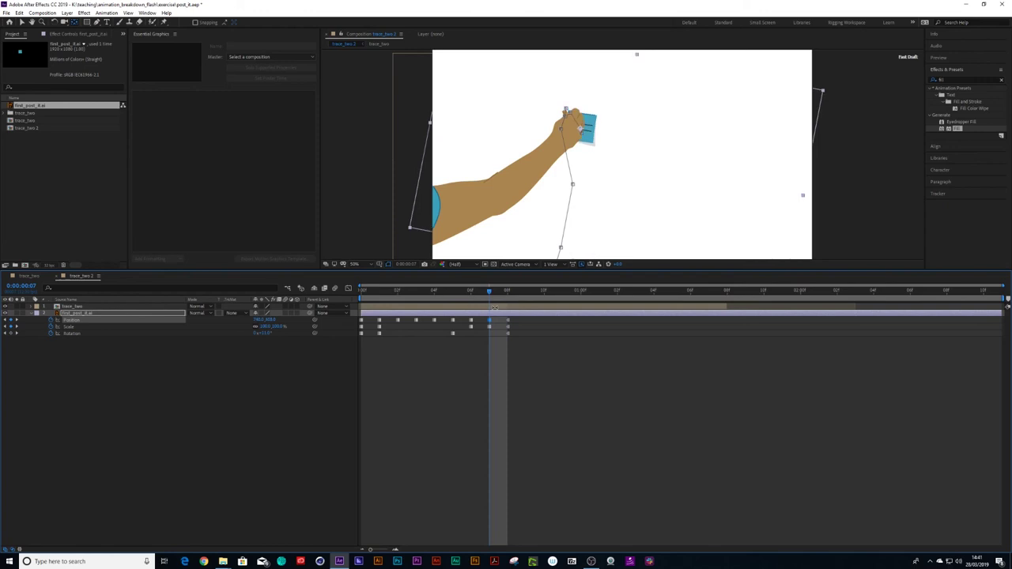
key("shift+Down")
key("shift+Down")
key("Right")
key("Right")
key("Up")
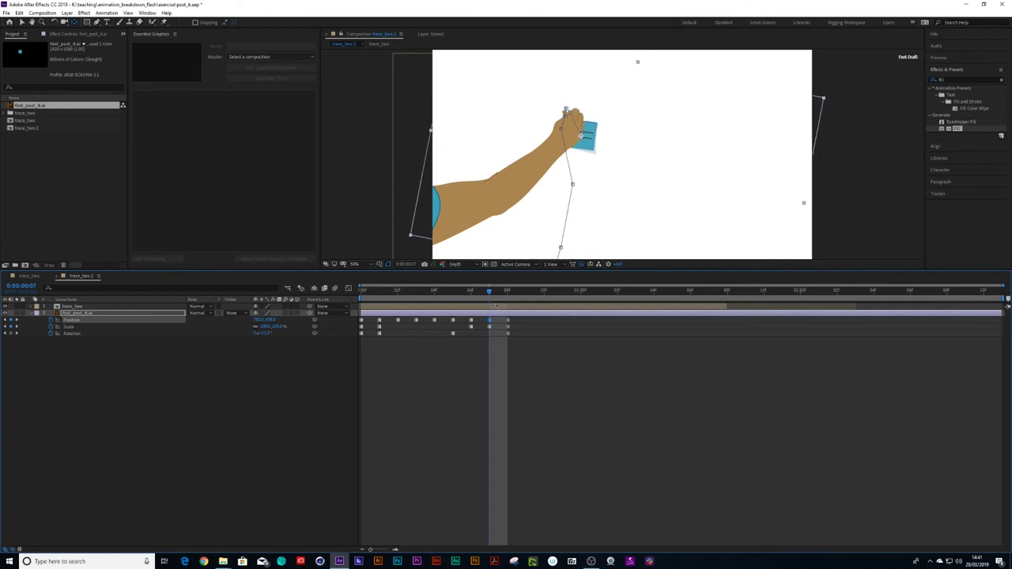
Play the animation and scrub the frames up to 0:00:00:09 to check how the hand places the post-it note
left_click_drag(487, 292, 344, 315)
key("space")
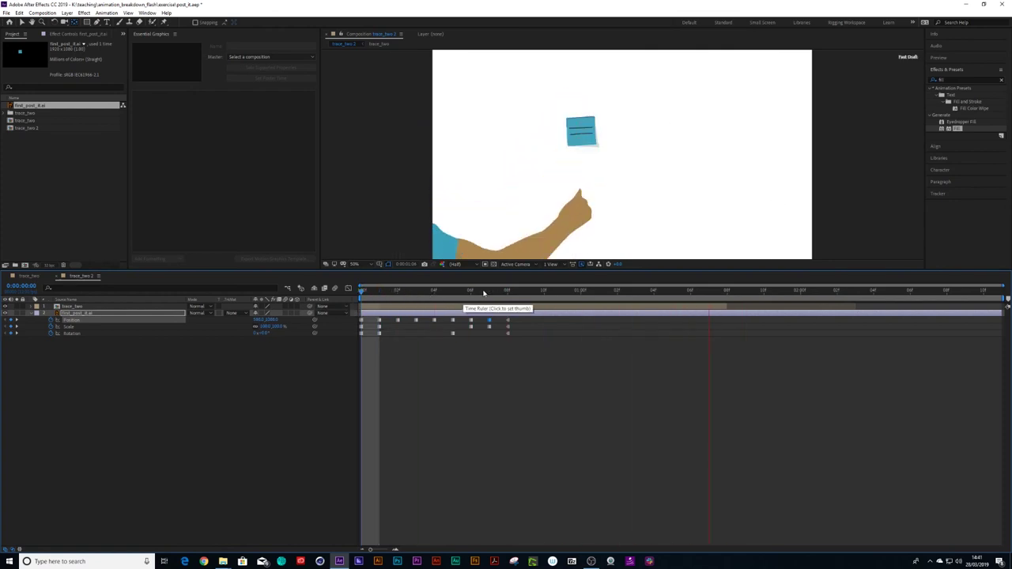
left_click(491, 292)
left_click_drag(496, 297, 475, 299)
key("space")
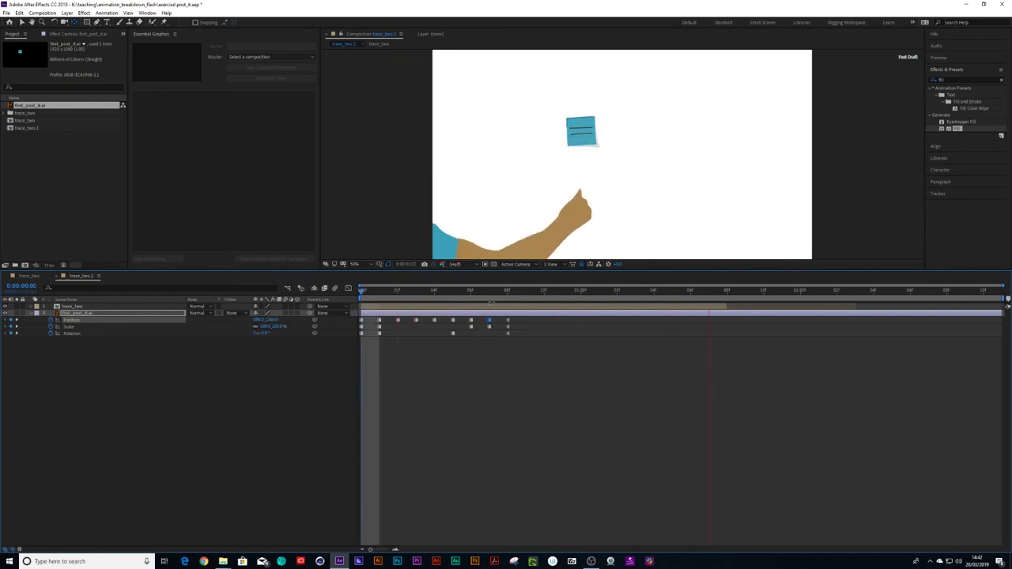
left_click(526, 293)
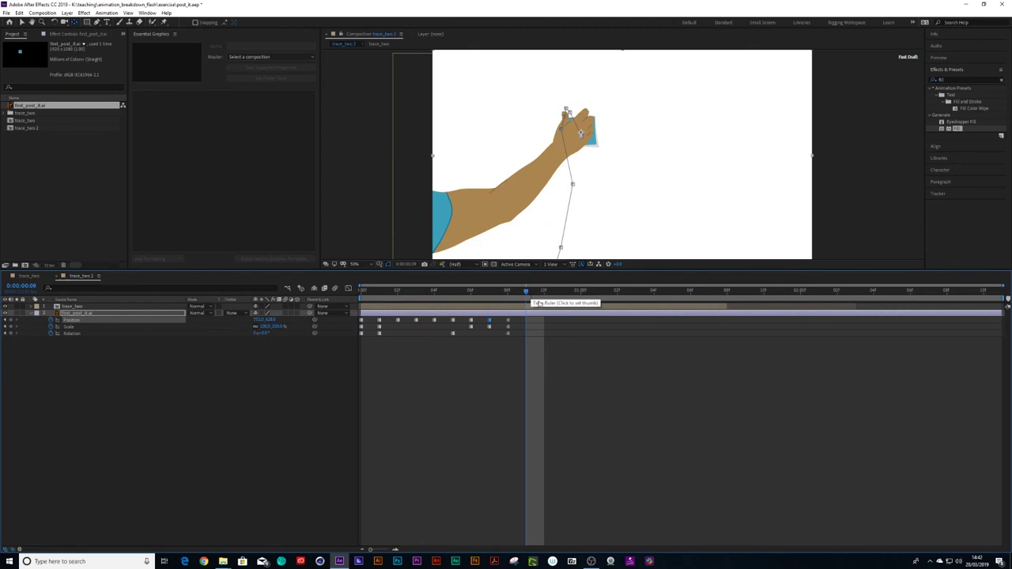